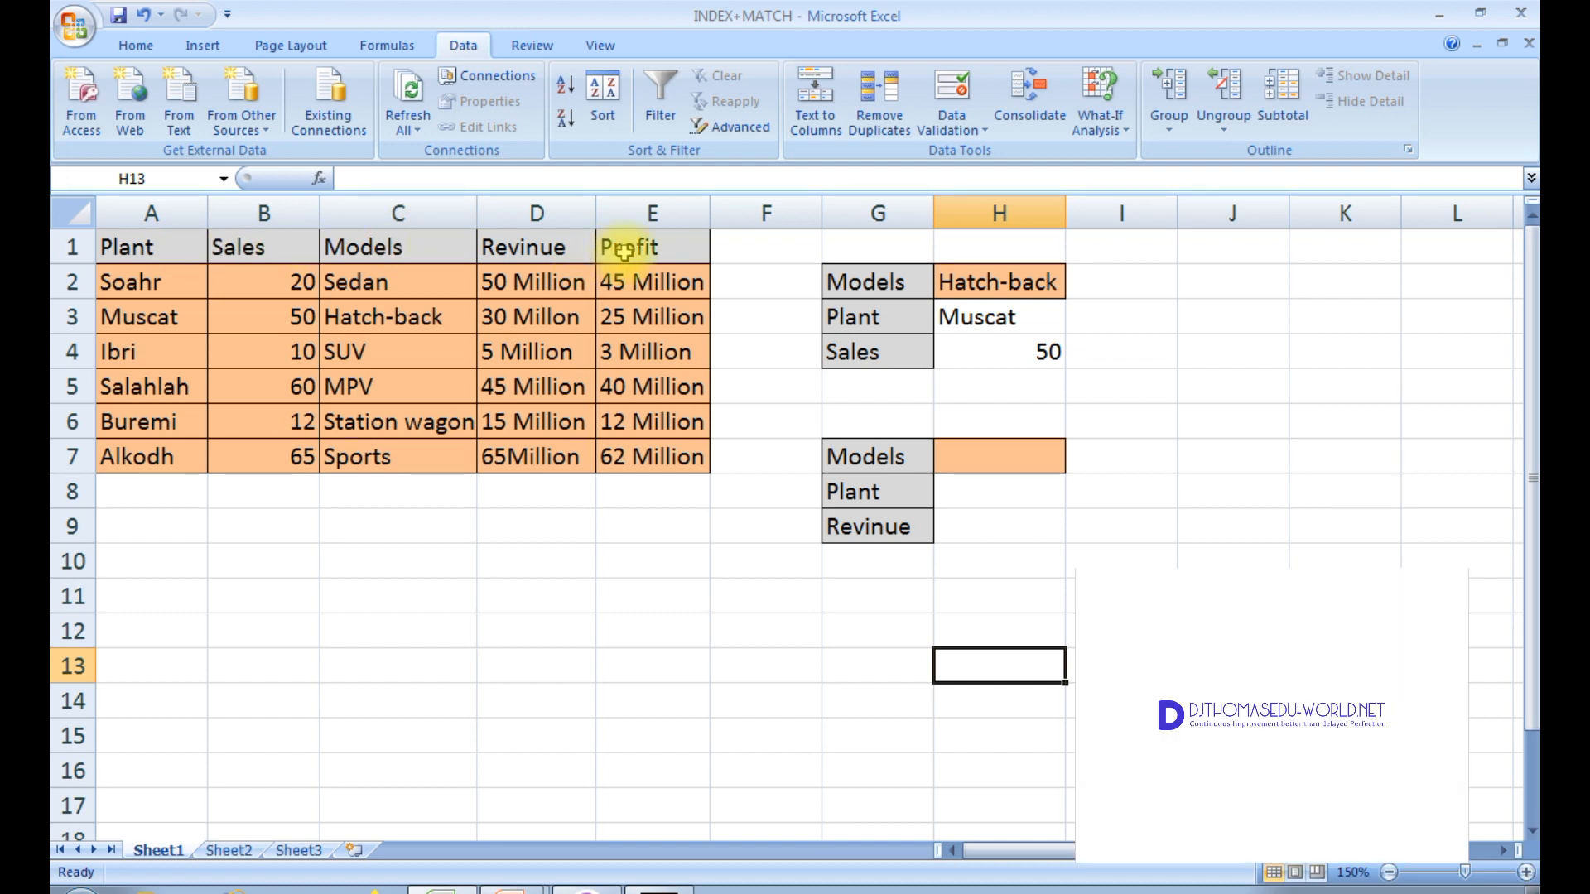
Step: Clear the Plant and Sales result cells H3 and H4 beside the Hatch-back model lookup
drag(1047, 326, 1031, 360)
key(Delete)
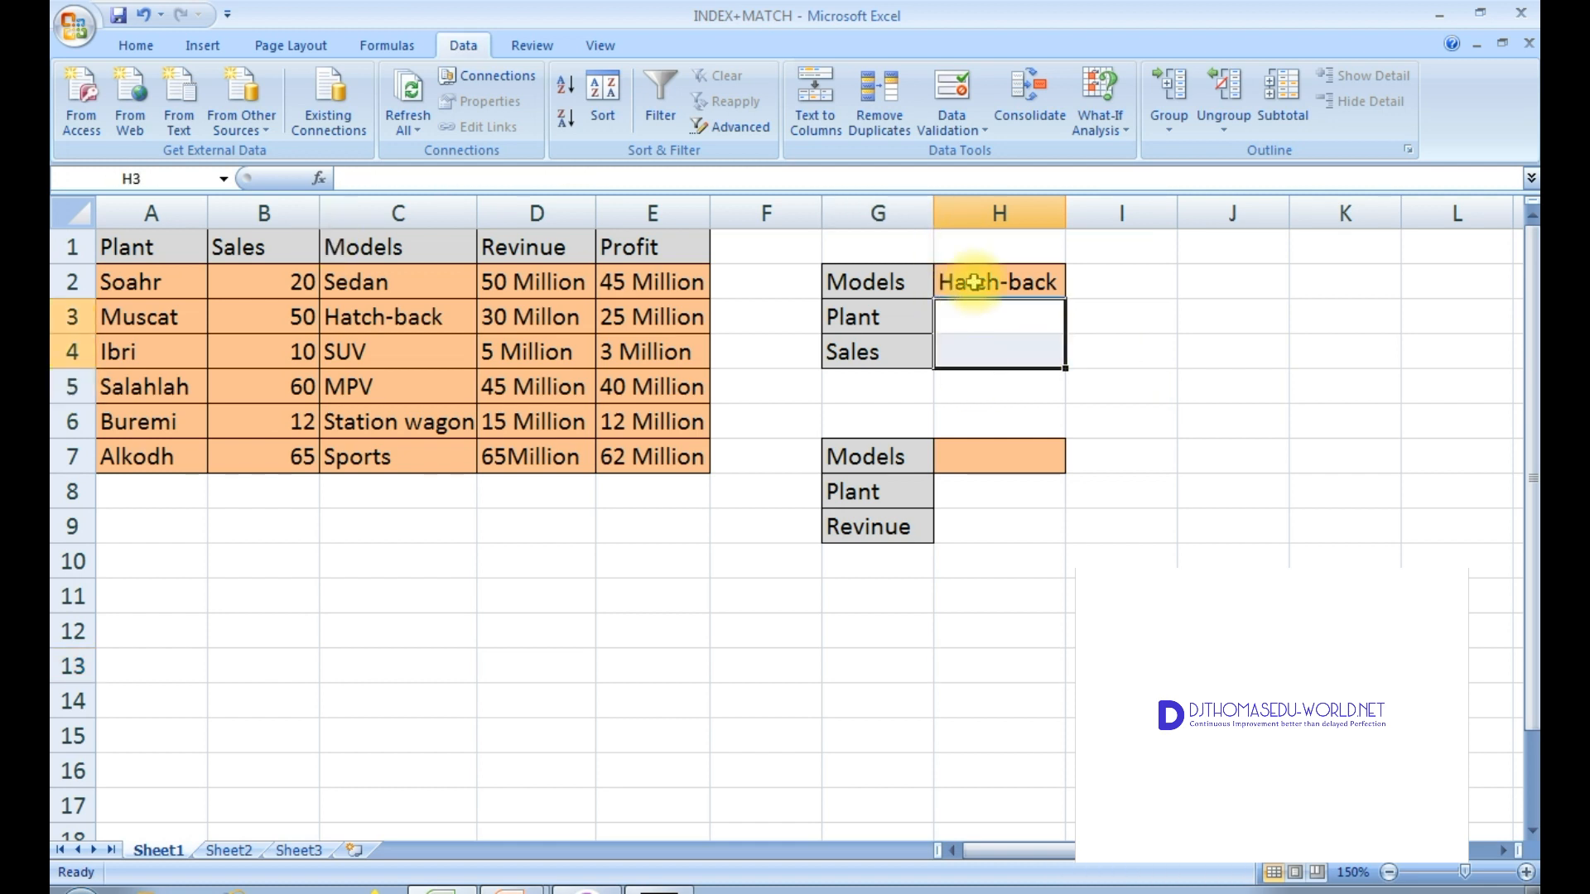
click(986, 326)
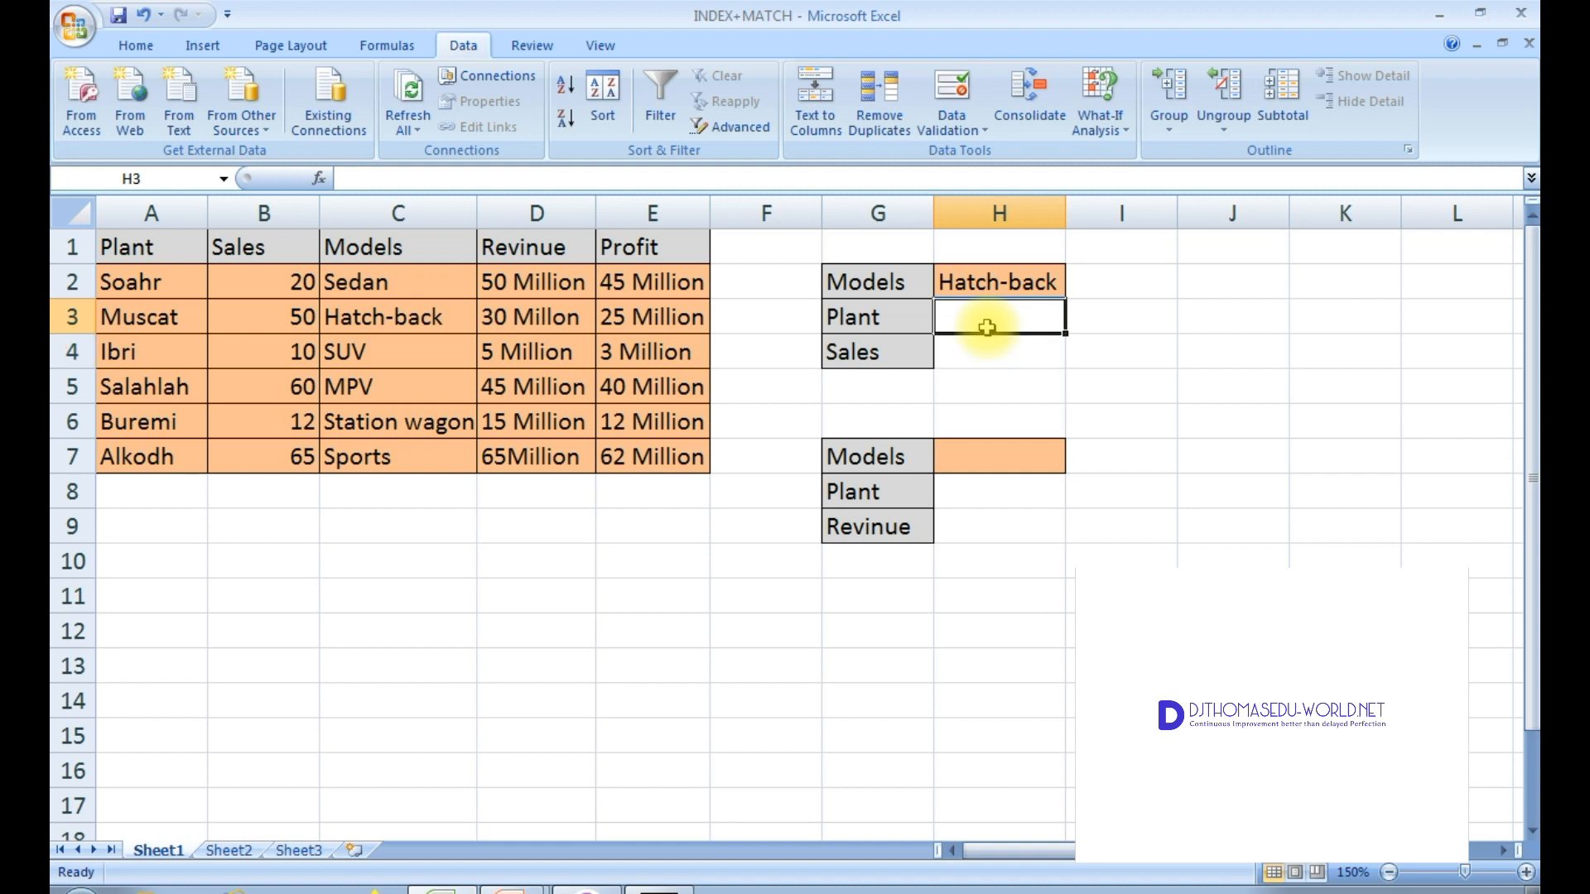
click(1015, 280)
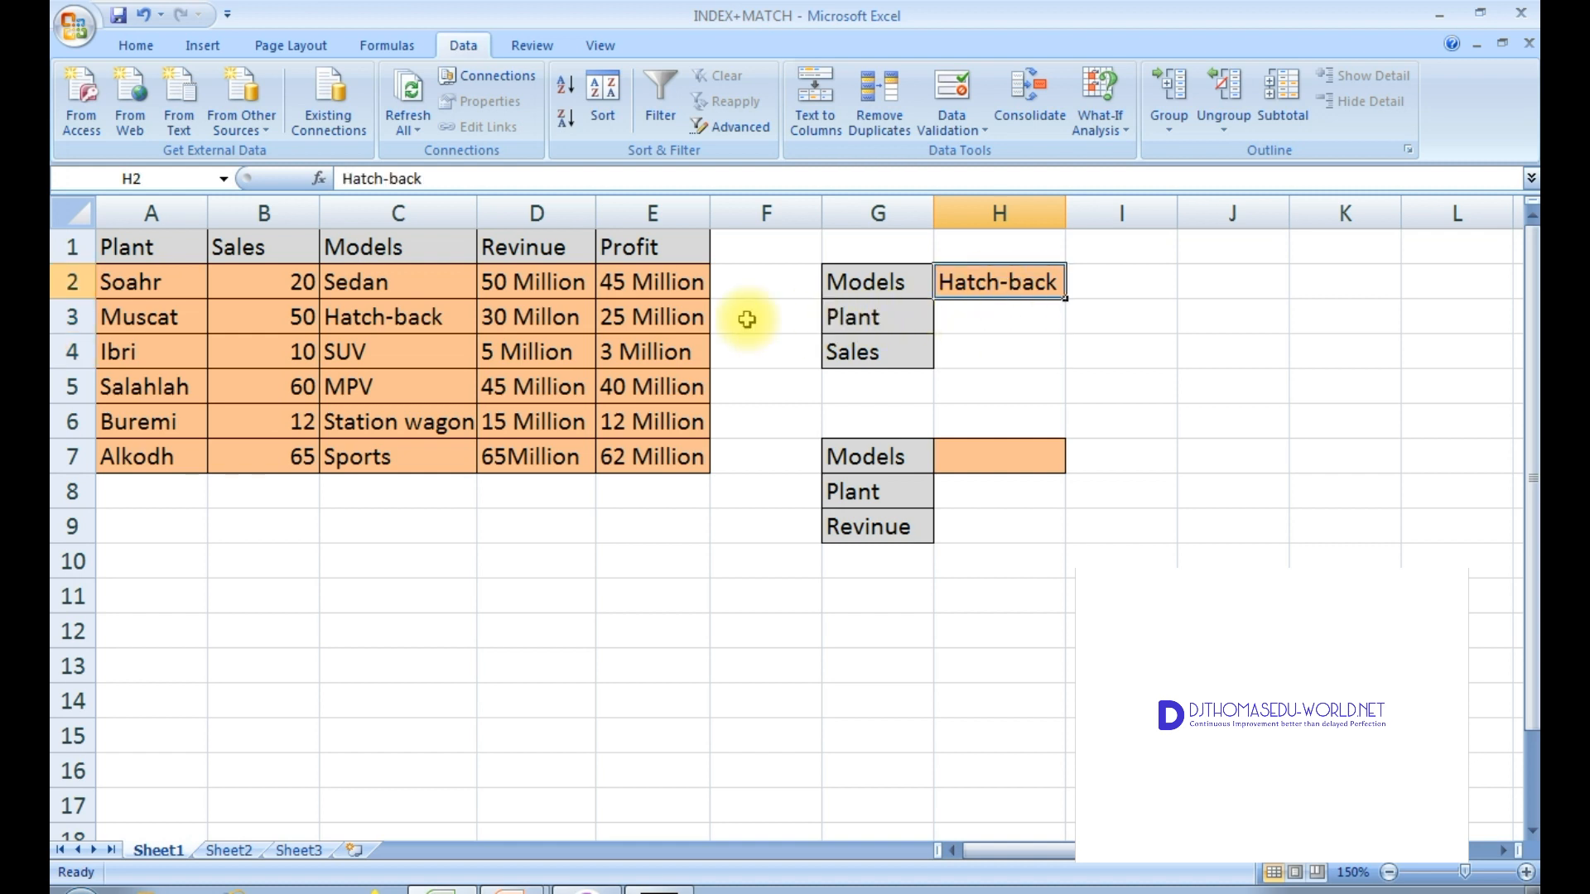
click(898, 325)
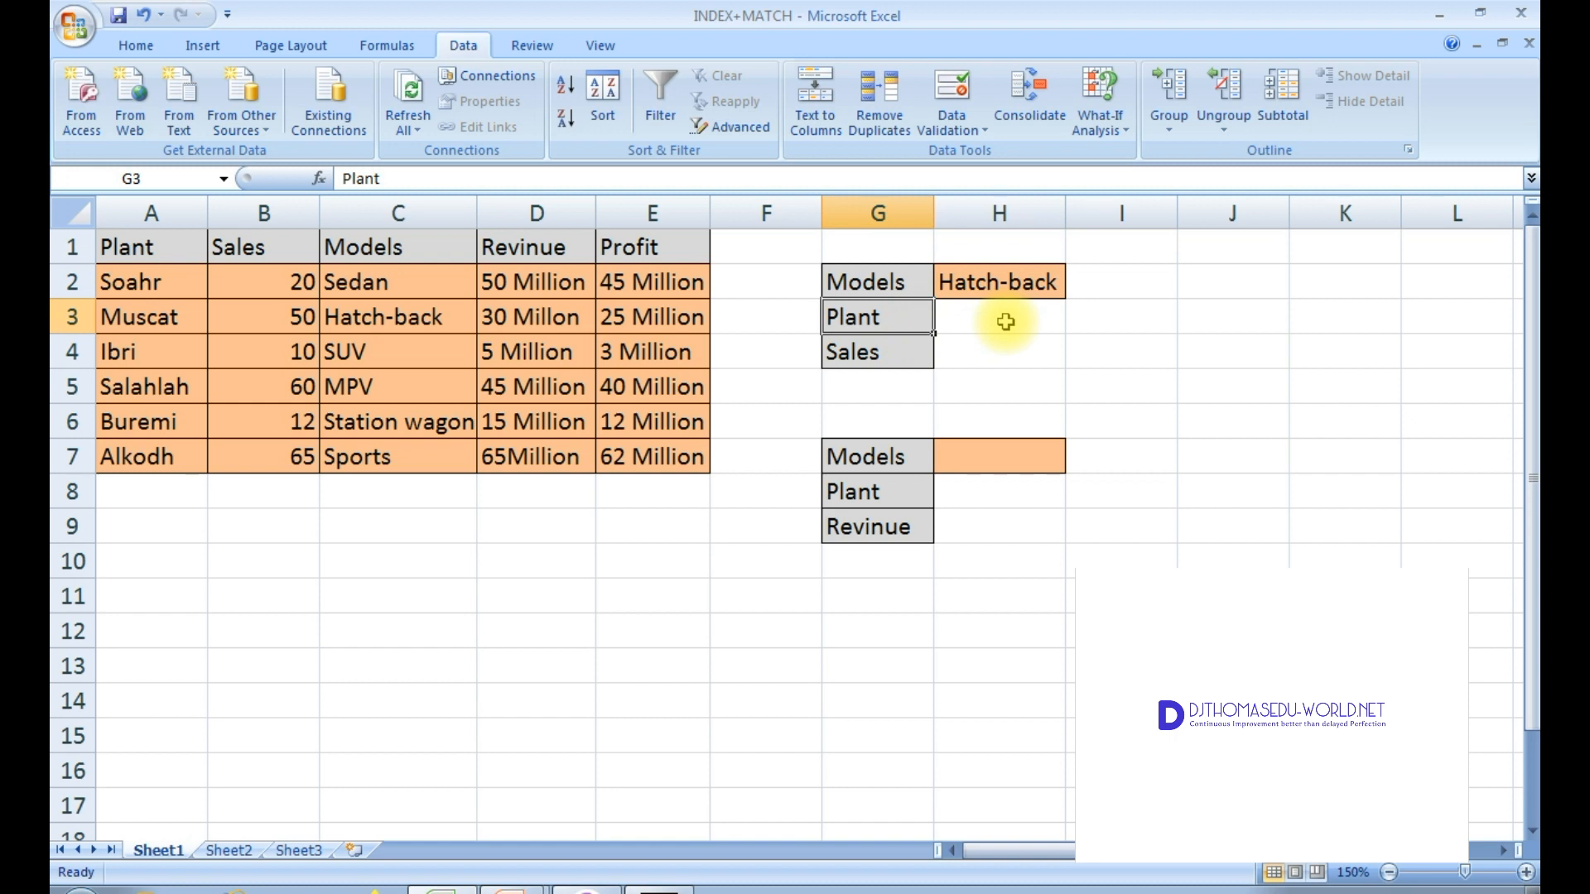
Step: Start an INDEX formula in H3 using the Plant range A2:A7 as the array
click(1005, 322)
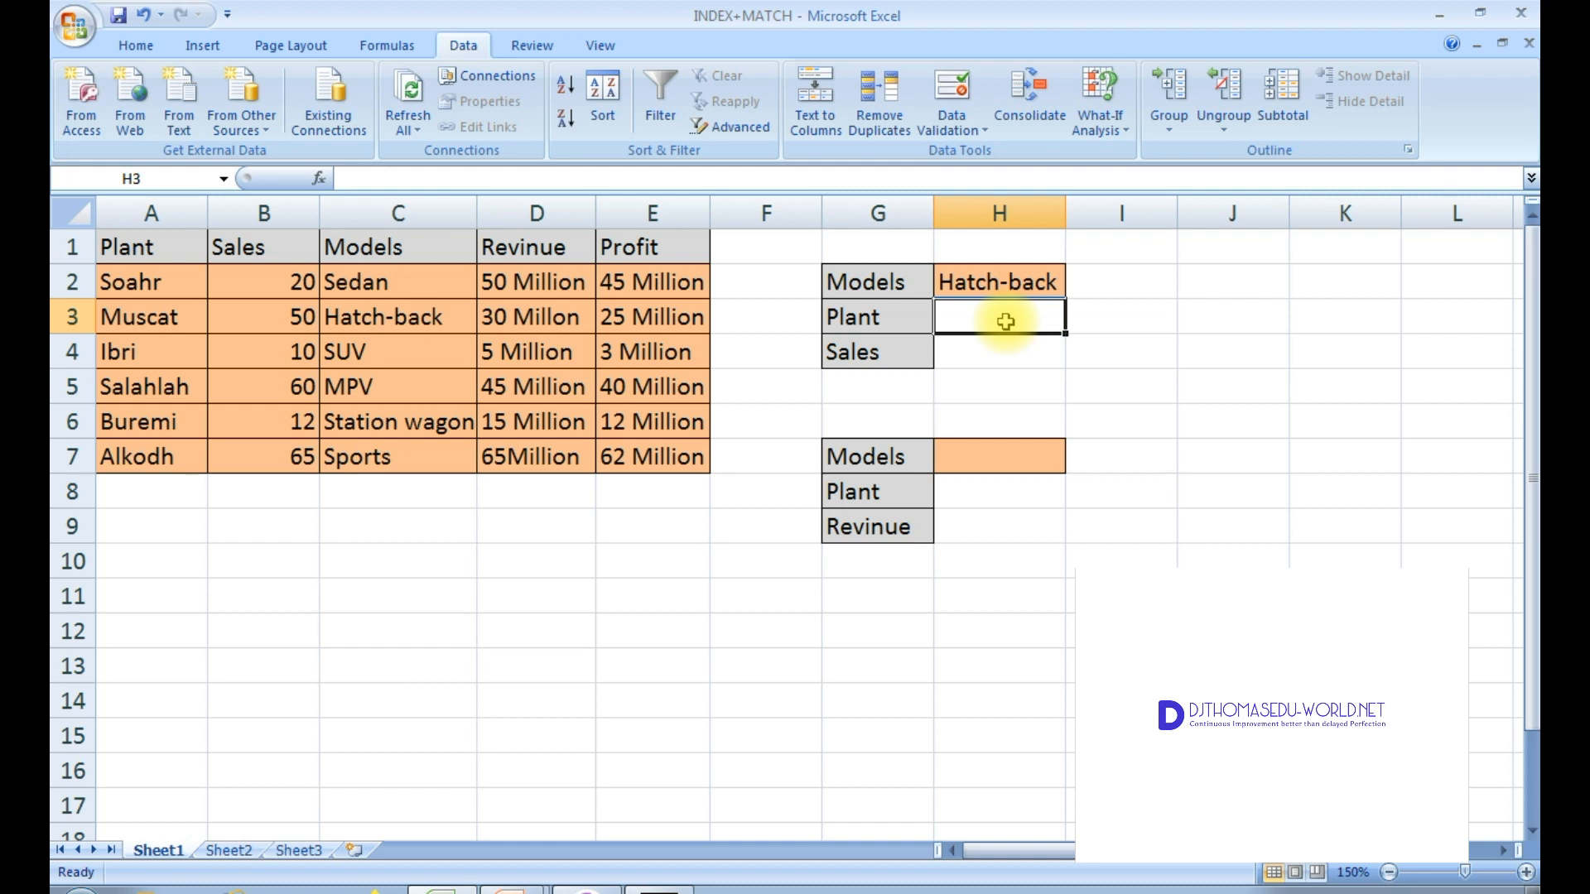
text(=in)
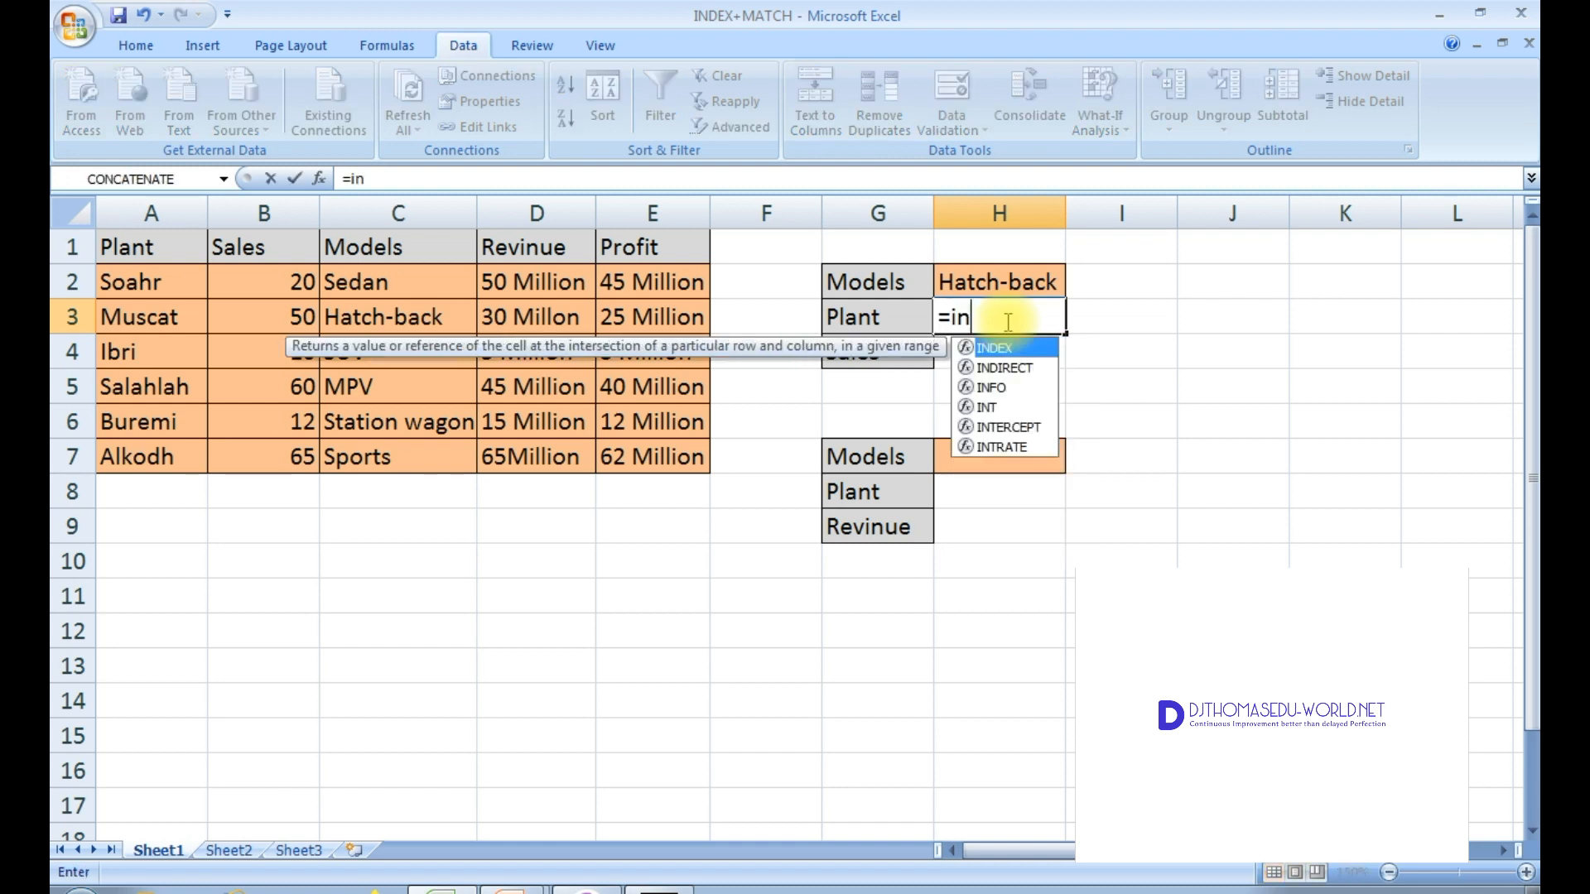
text(ex)
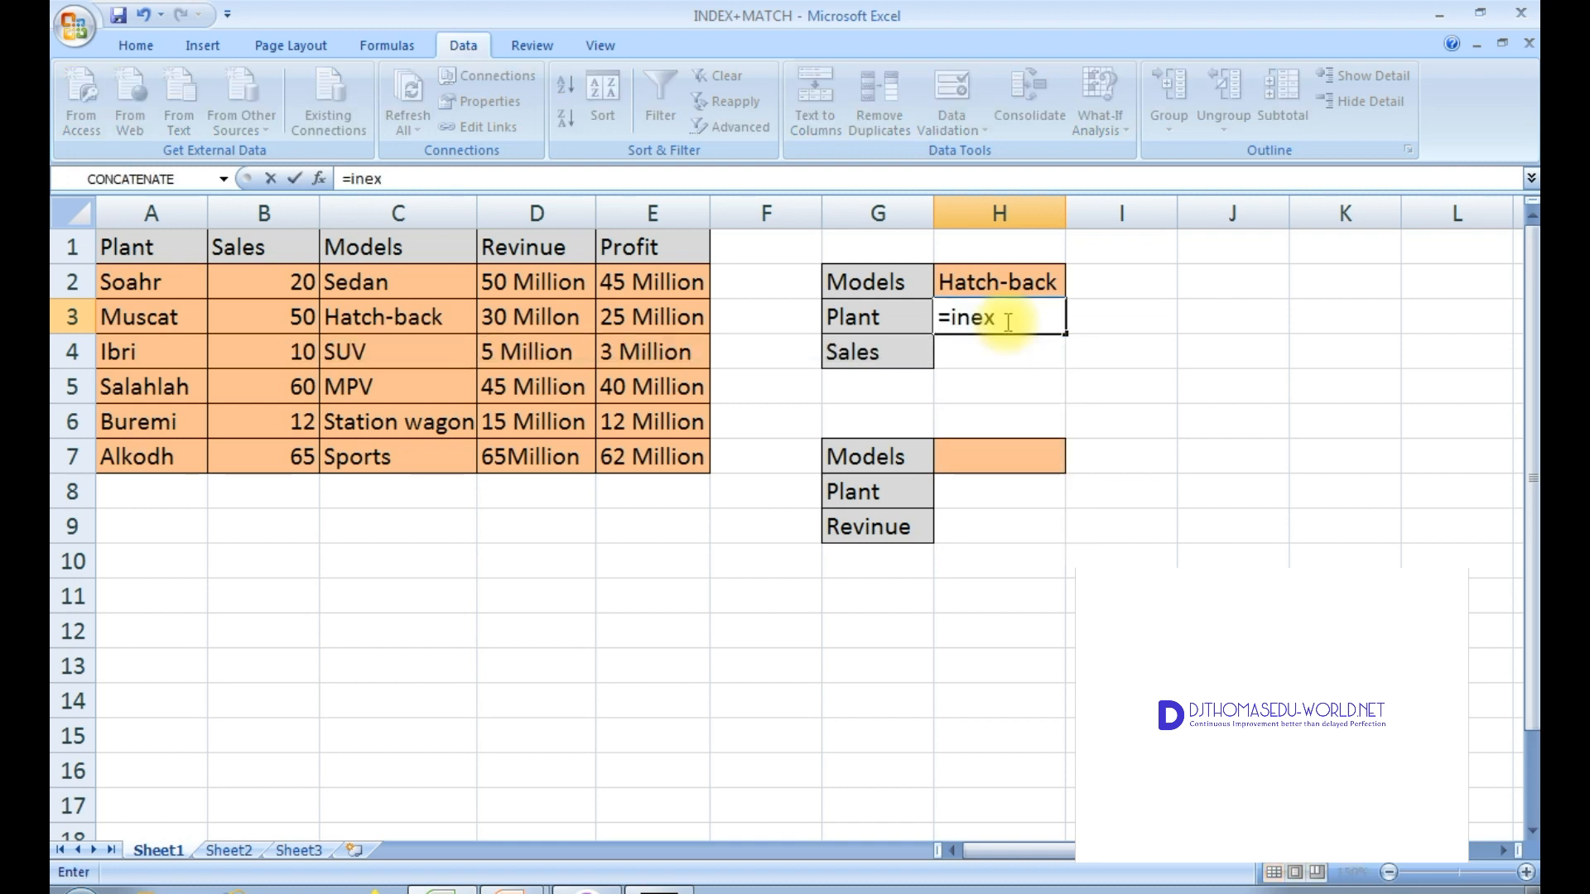
key(BackSpace)
key(BackSpace)
double_click(996, 348)
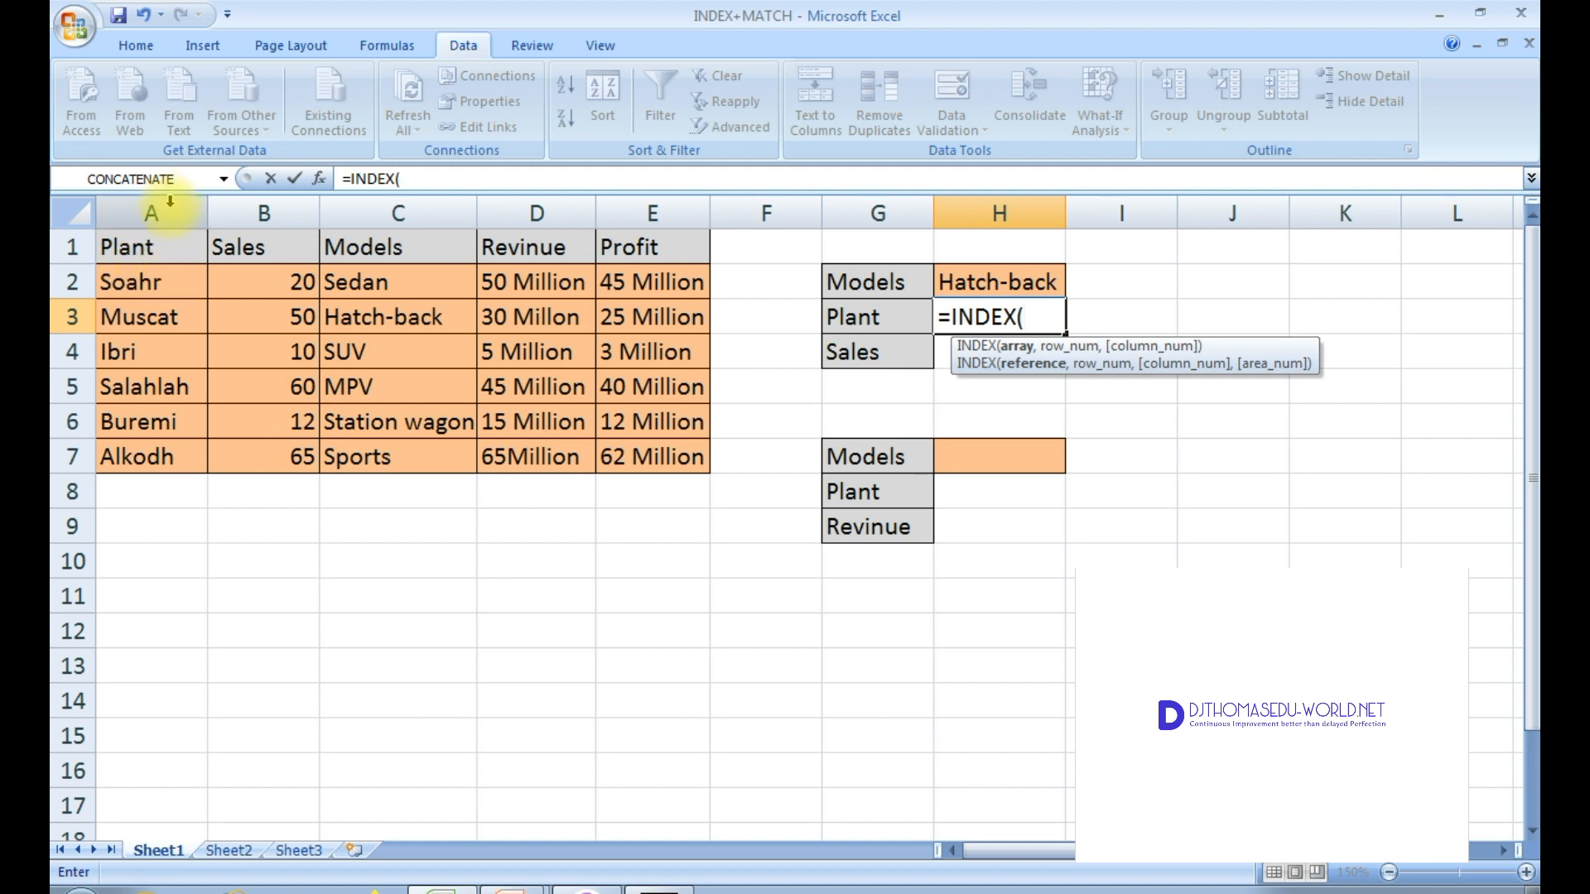
drag(135, 289, 169, 453)
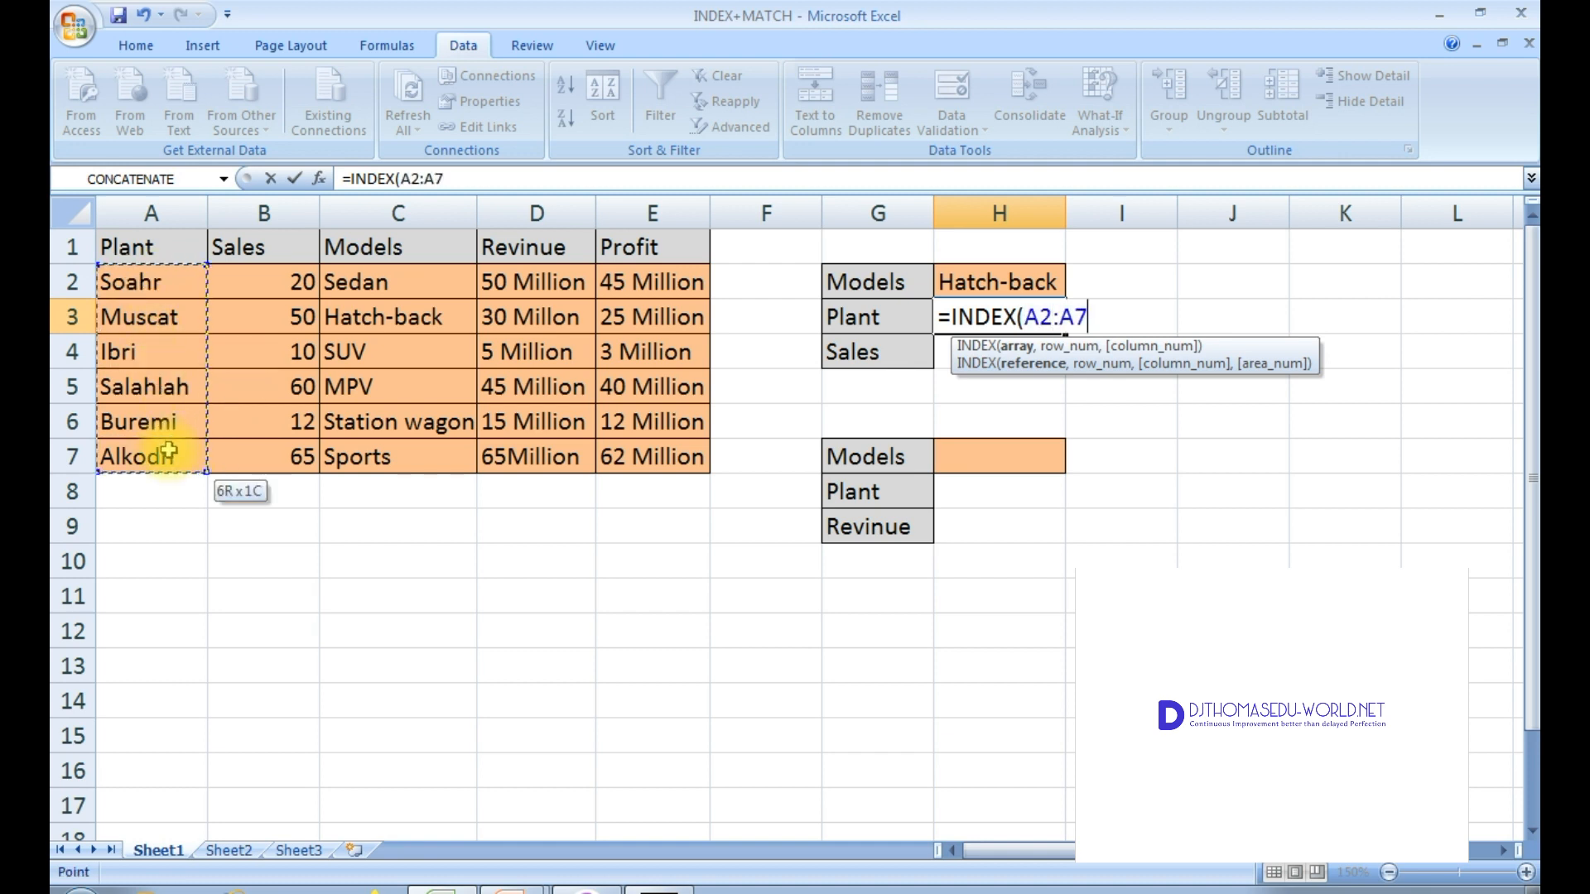
drag(168, 453, 191, 451)
text(,)
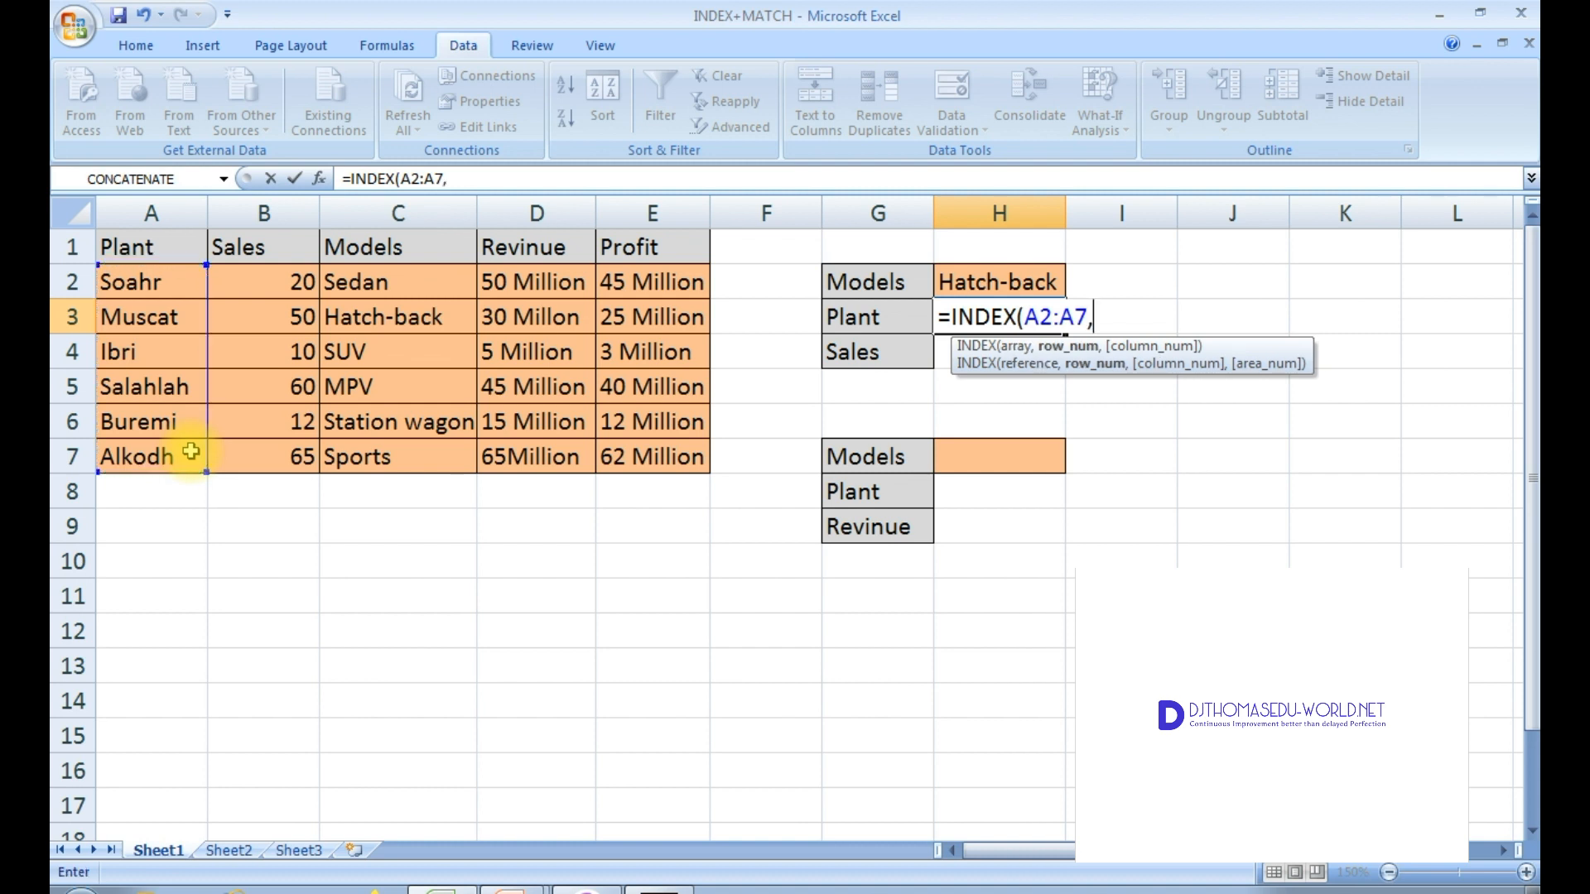
text(m)
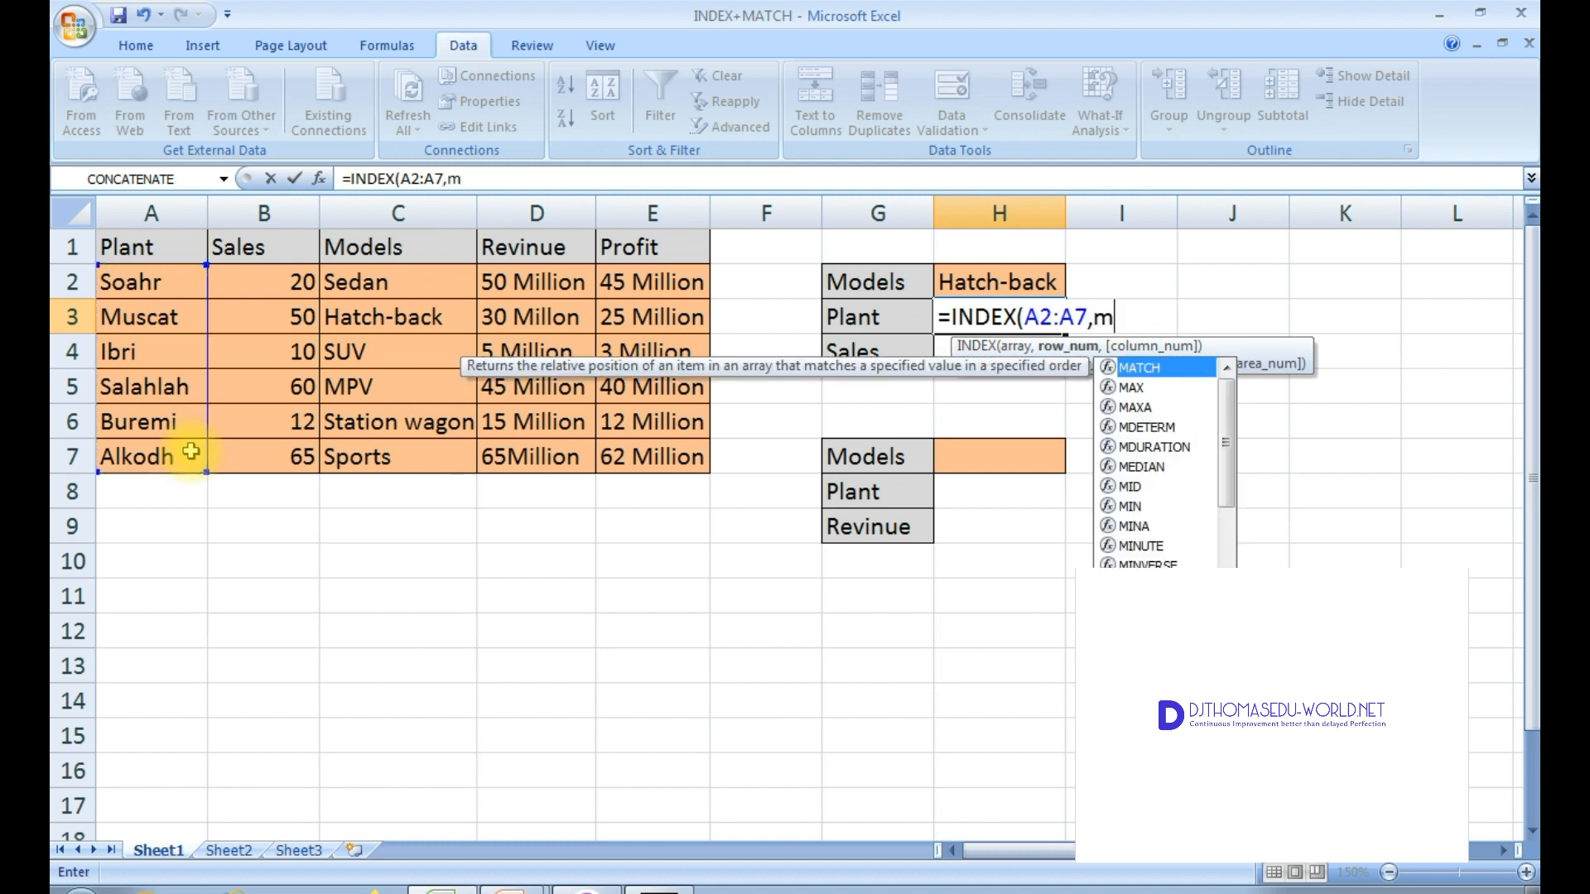
text(atch)
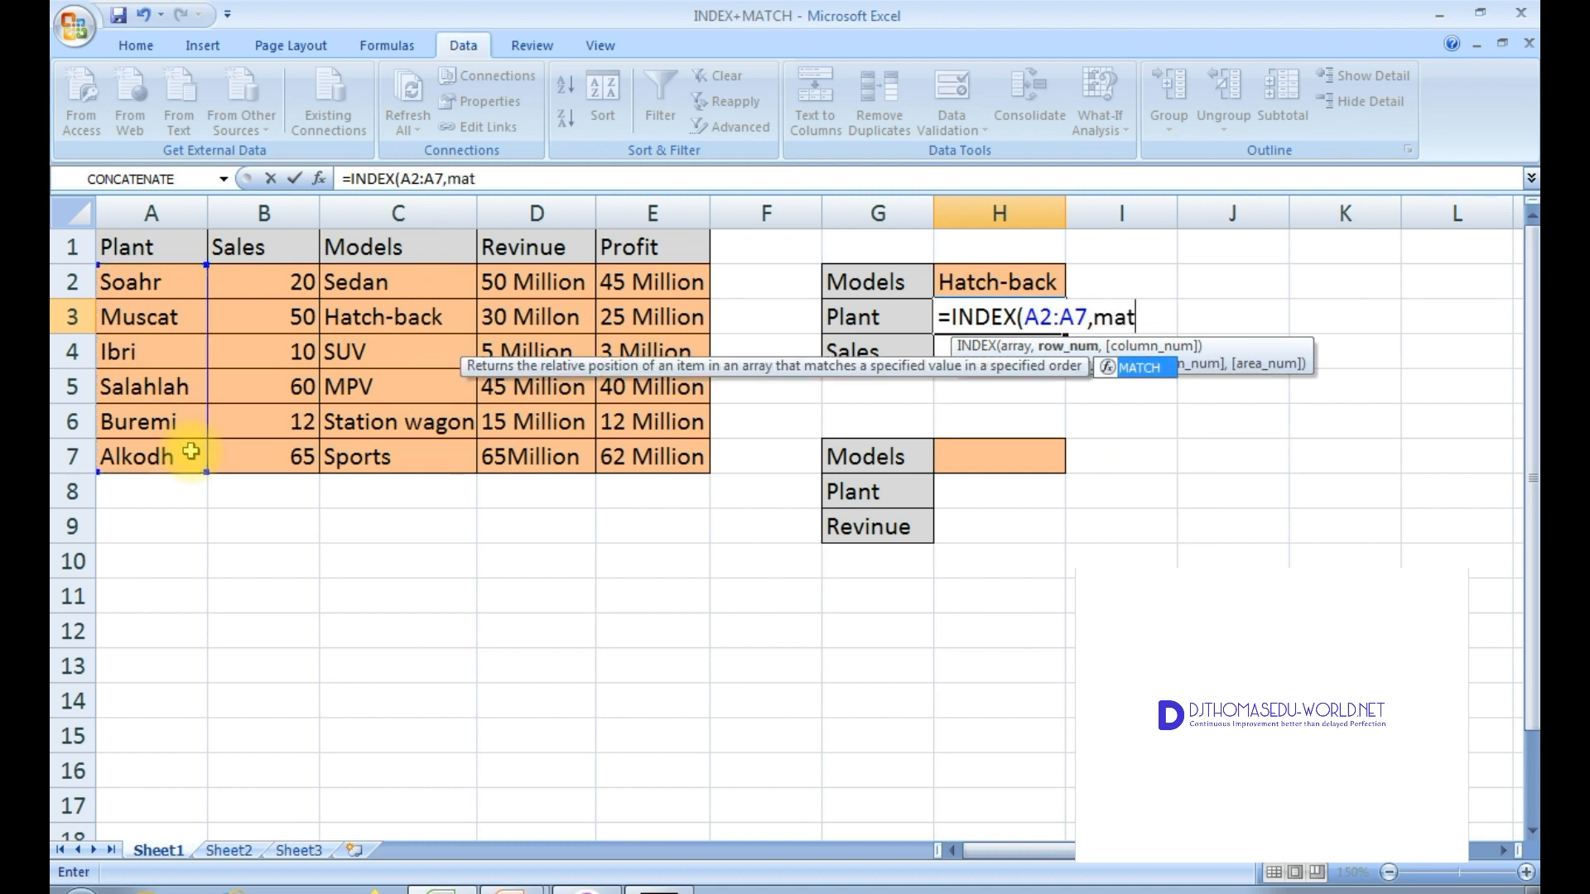
Step: Complete the H3 formula with MATCH(H2,C2:C7,0) as the row number and enter it
double_click(1151, 370)
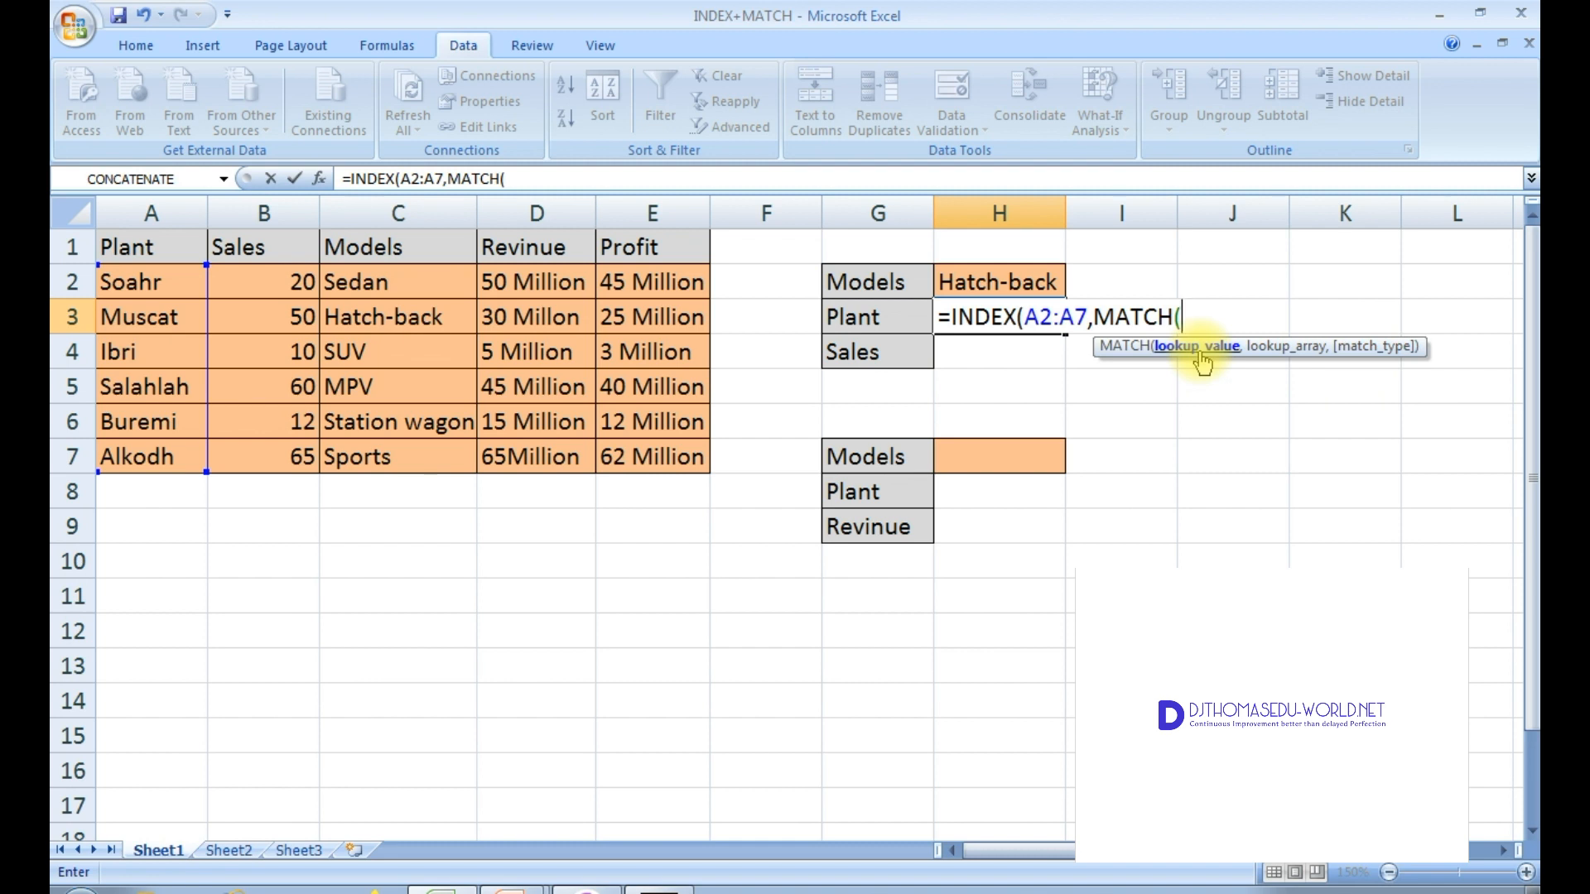
click(988, 282)
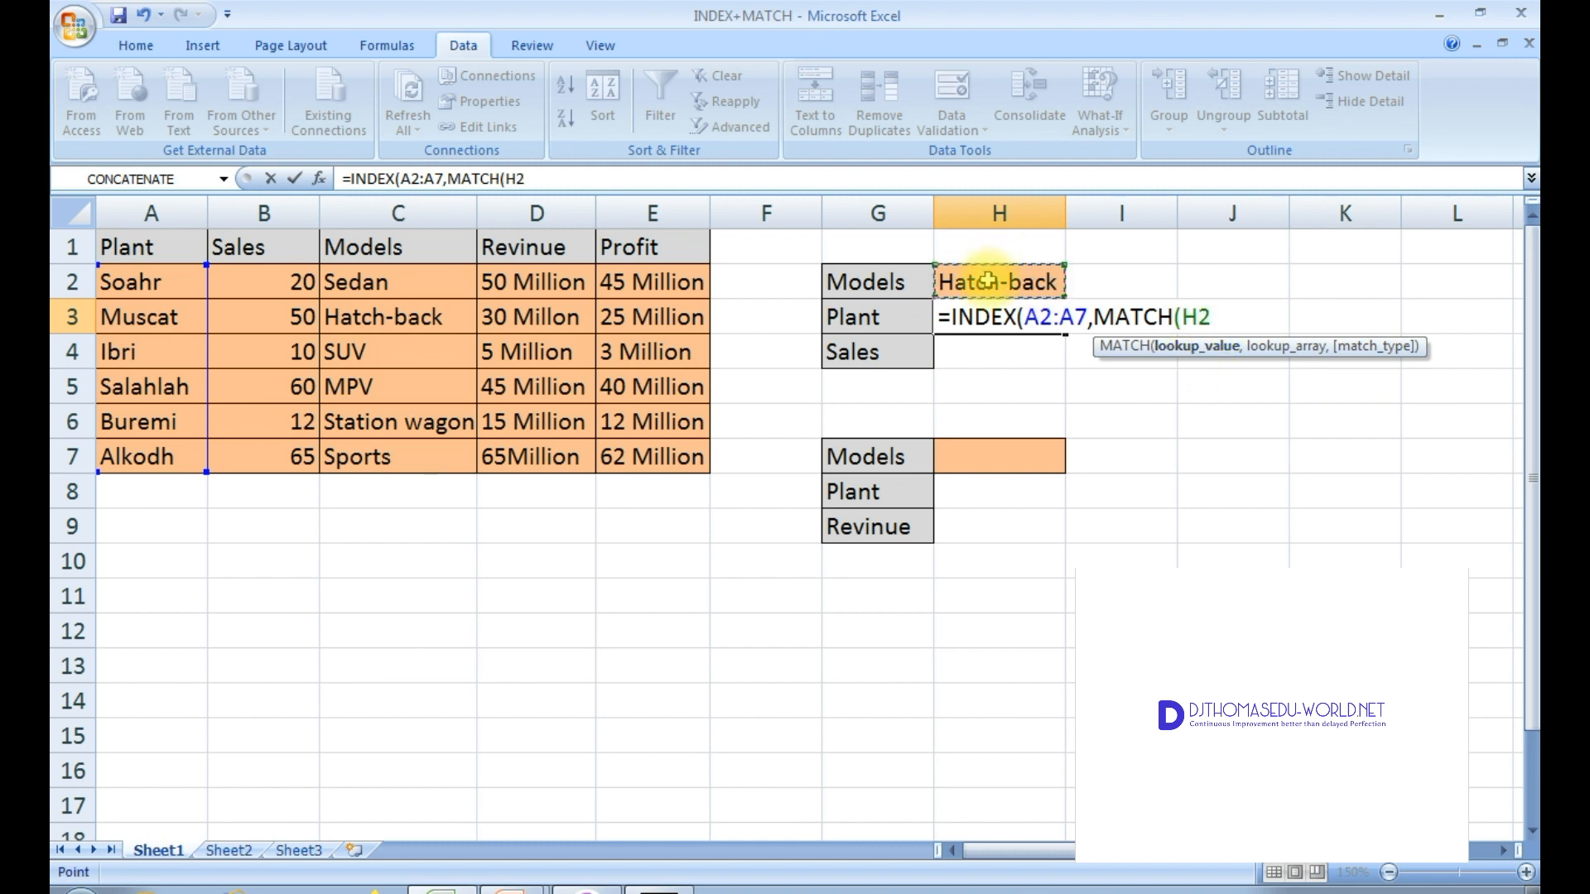
text(,)
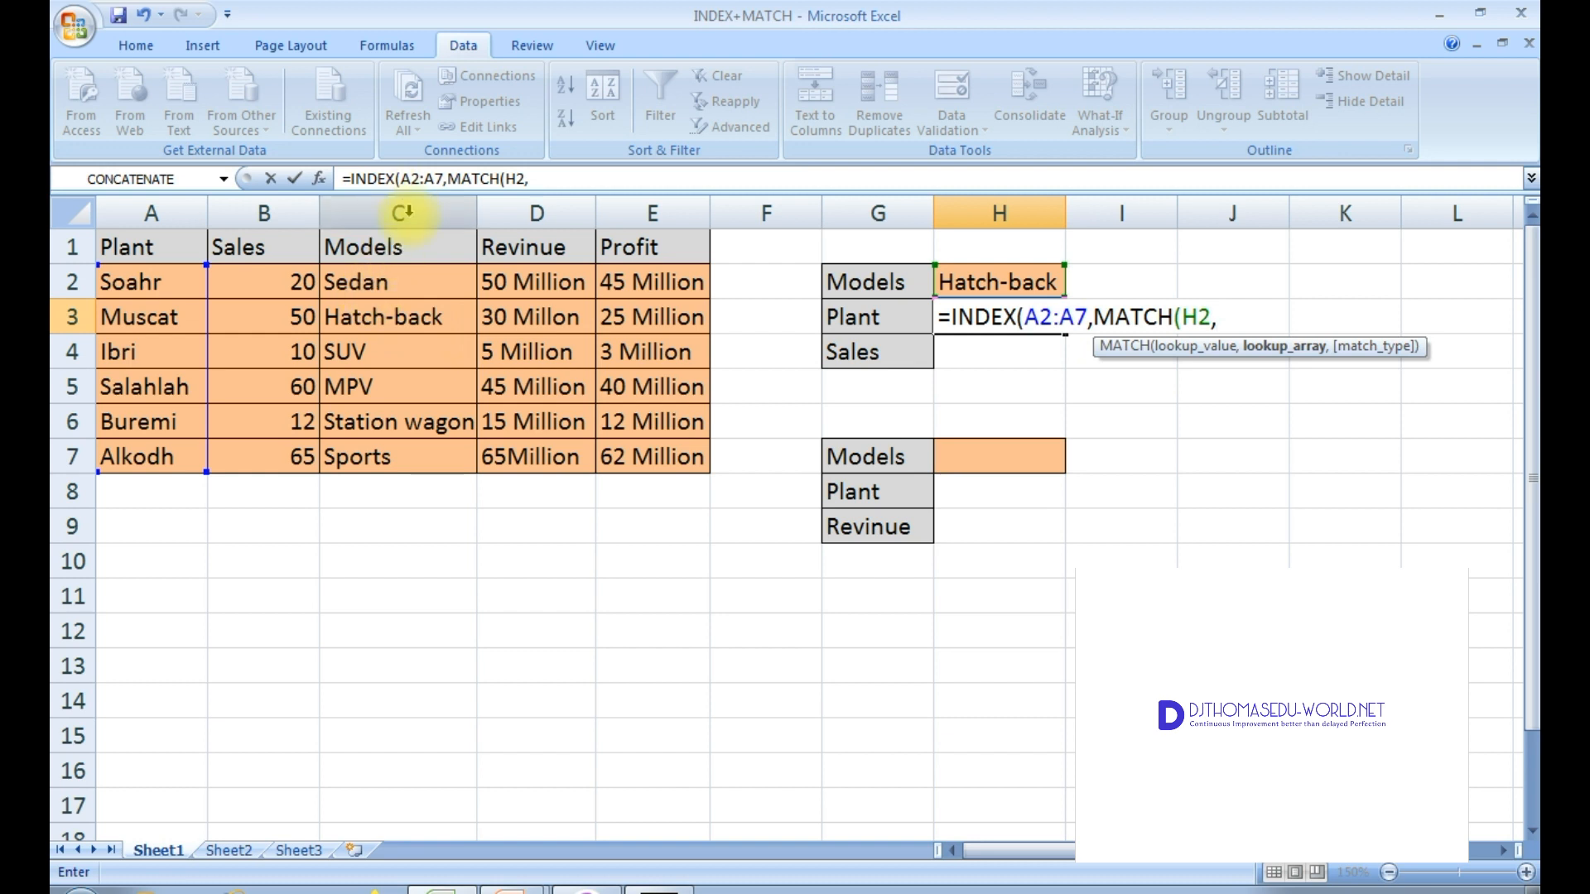
drag(383, 288, 391, 452)
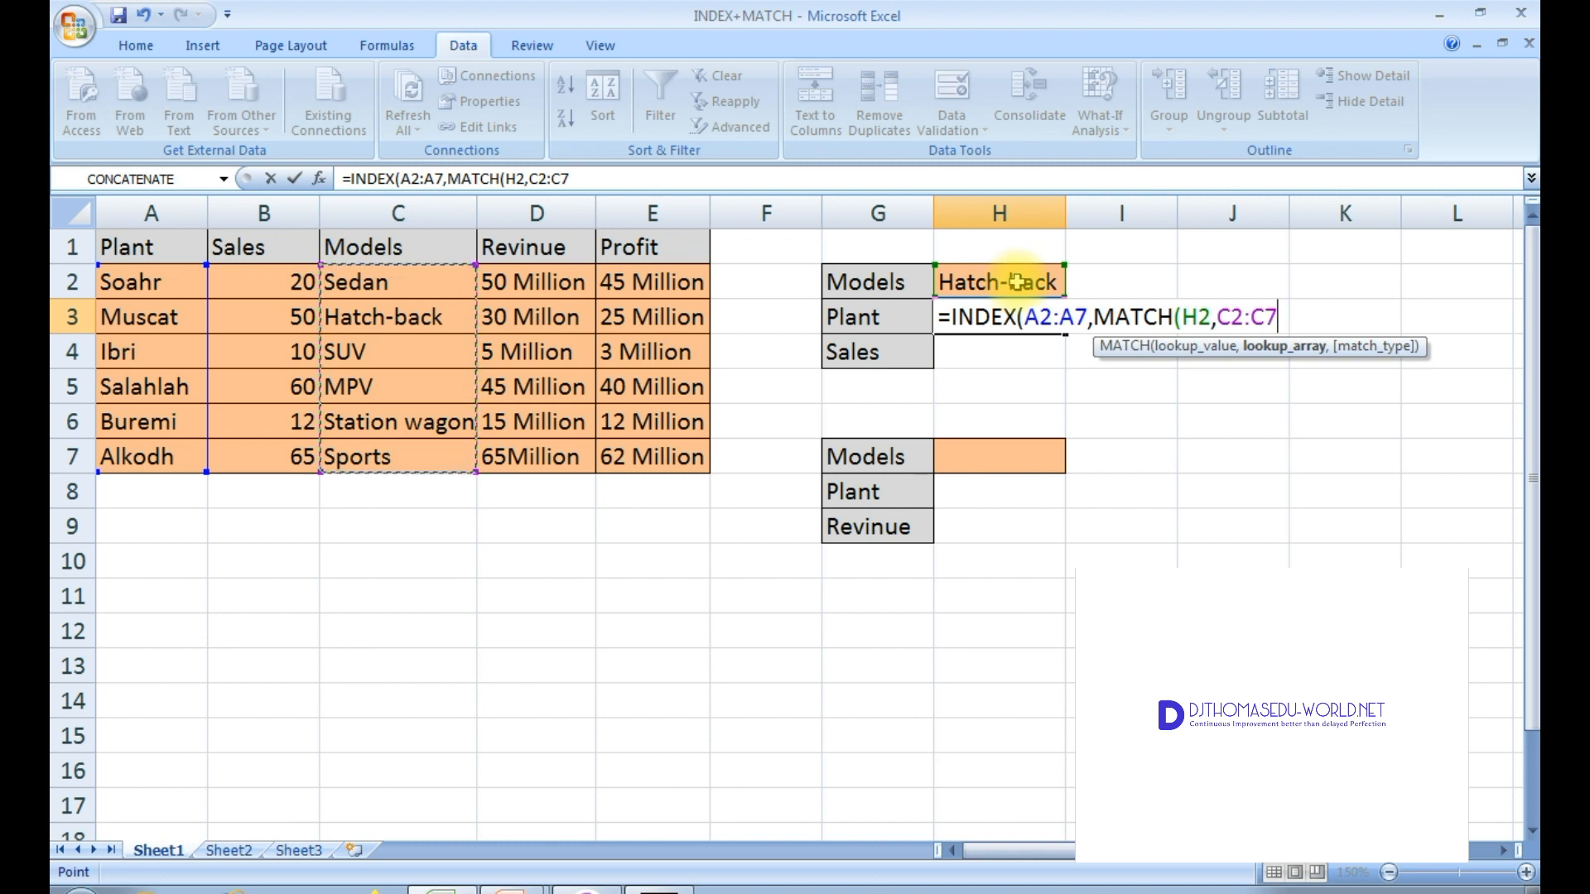
text(,0)
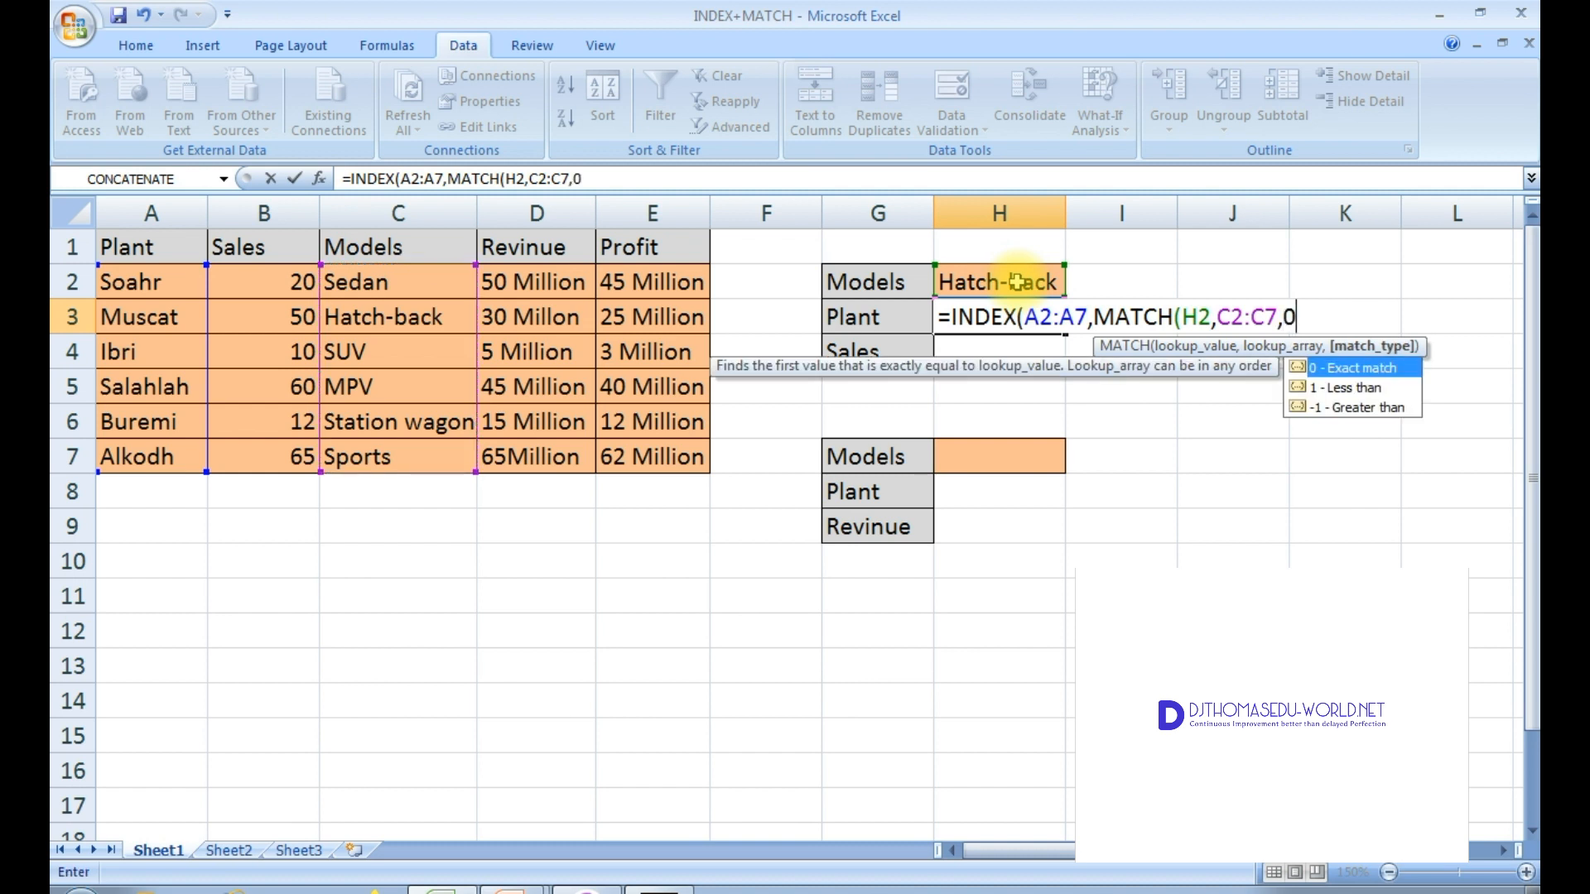
text()))
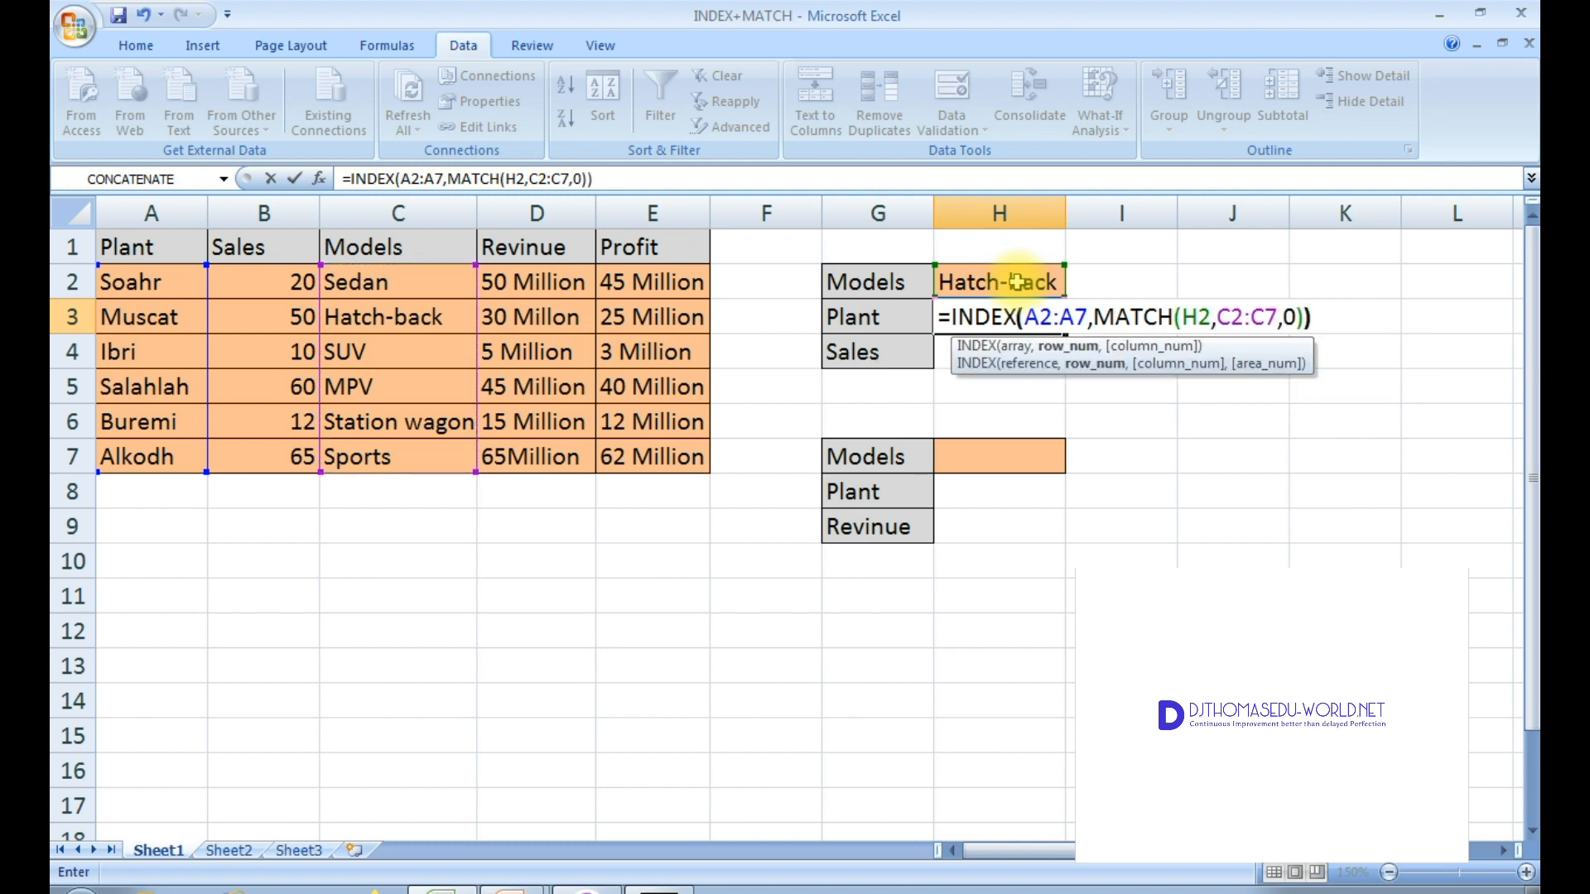
key(Return)
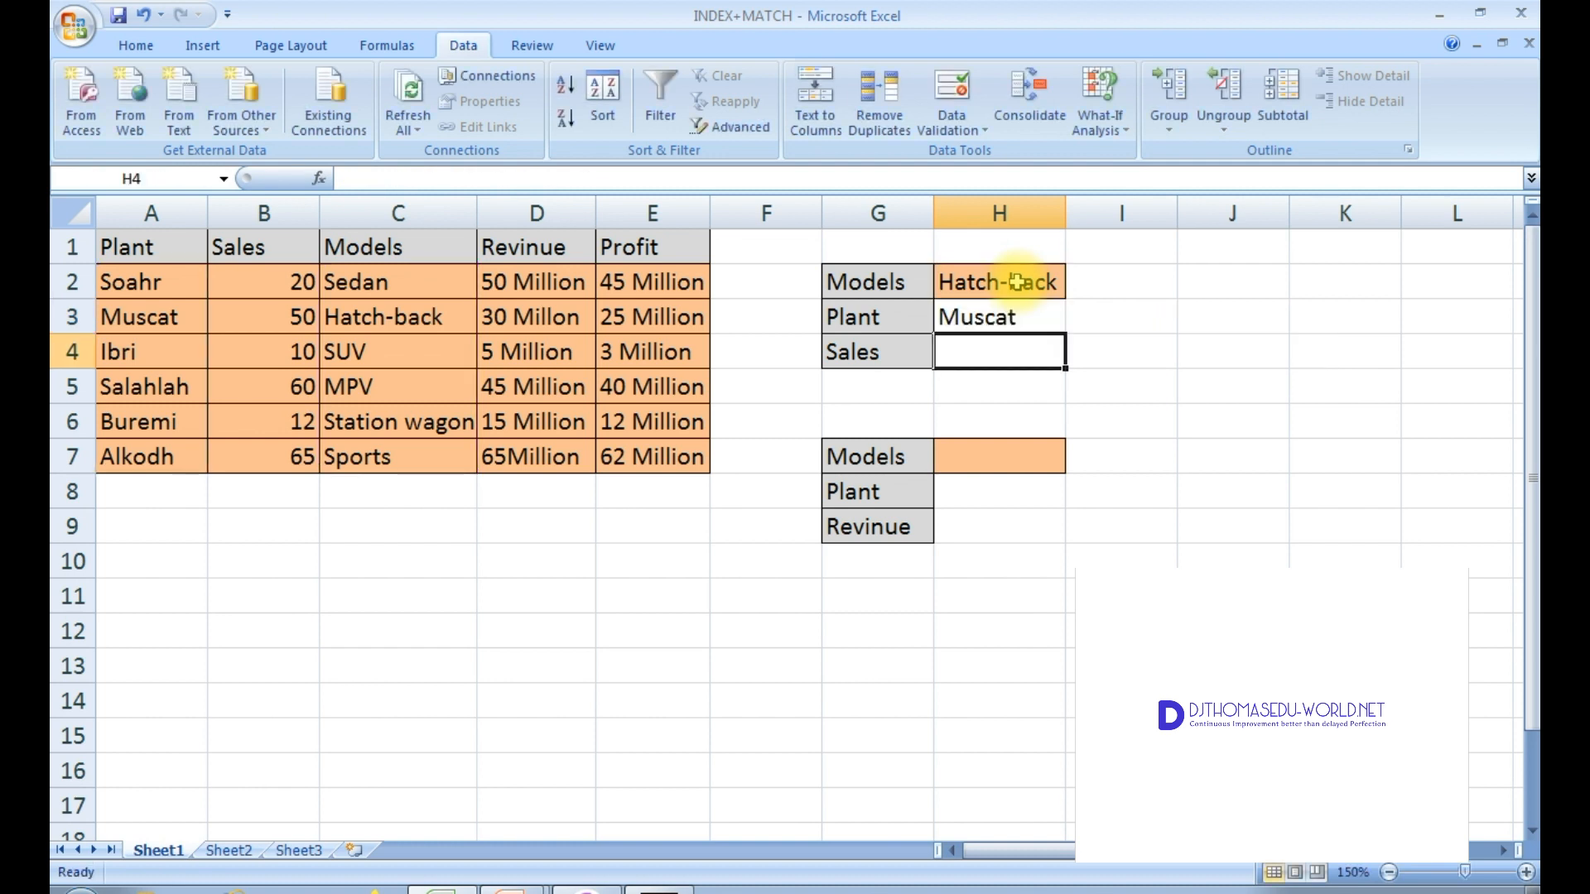
Step: Start an INDEX formula in H4 using the Sales range B2:B7 as the array, nesting MATCH
click(1017, 316)
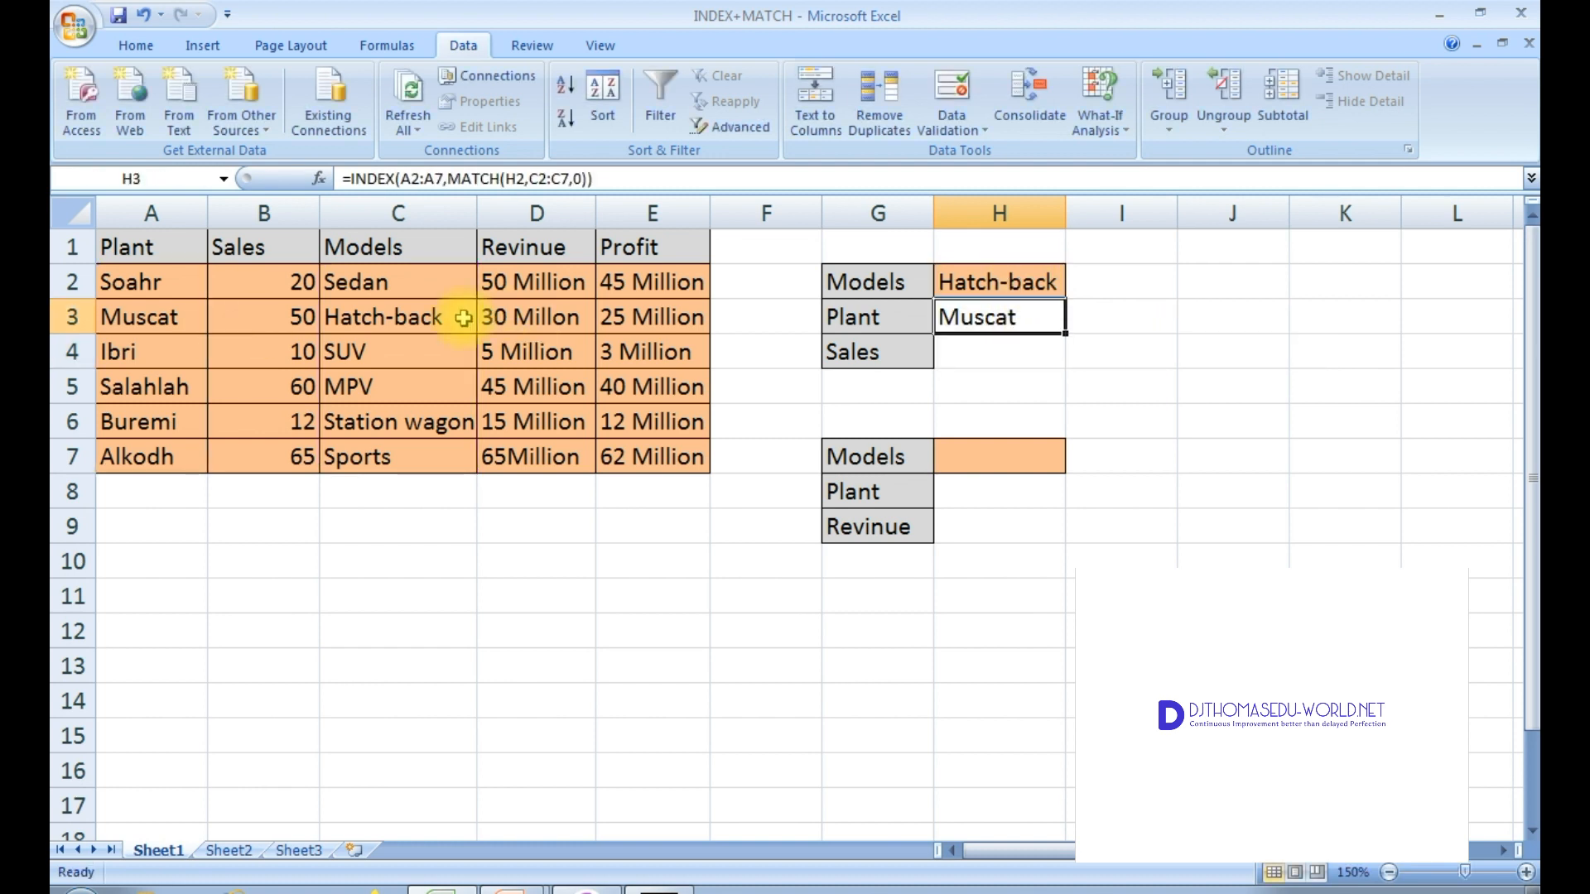
click(972, 358)
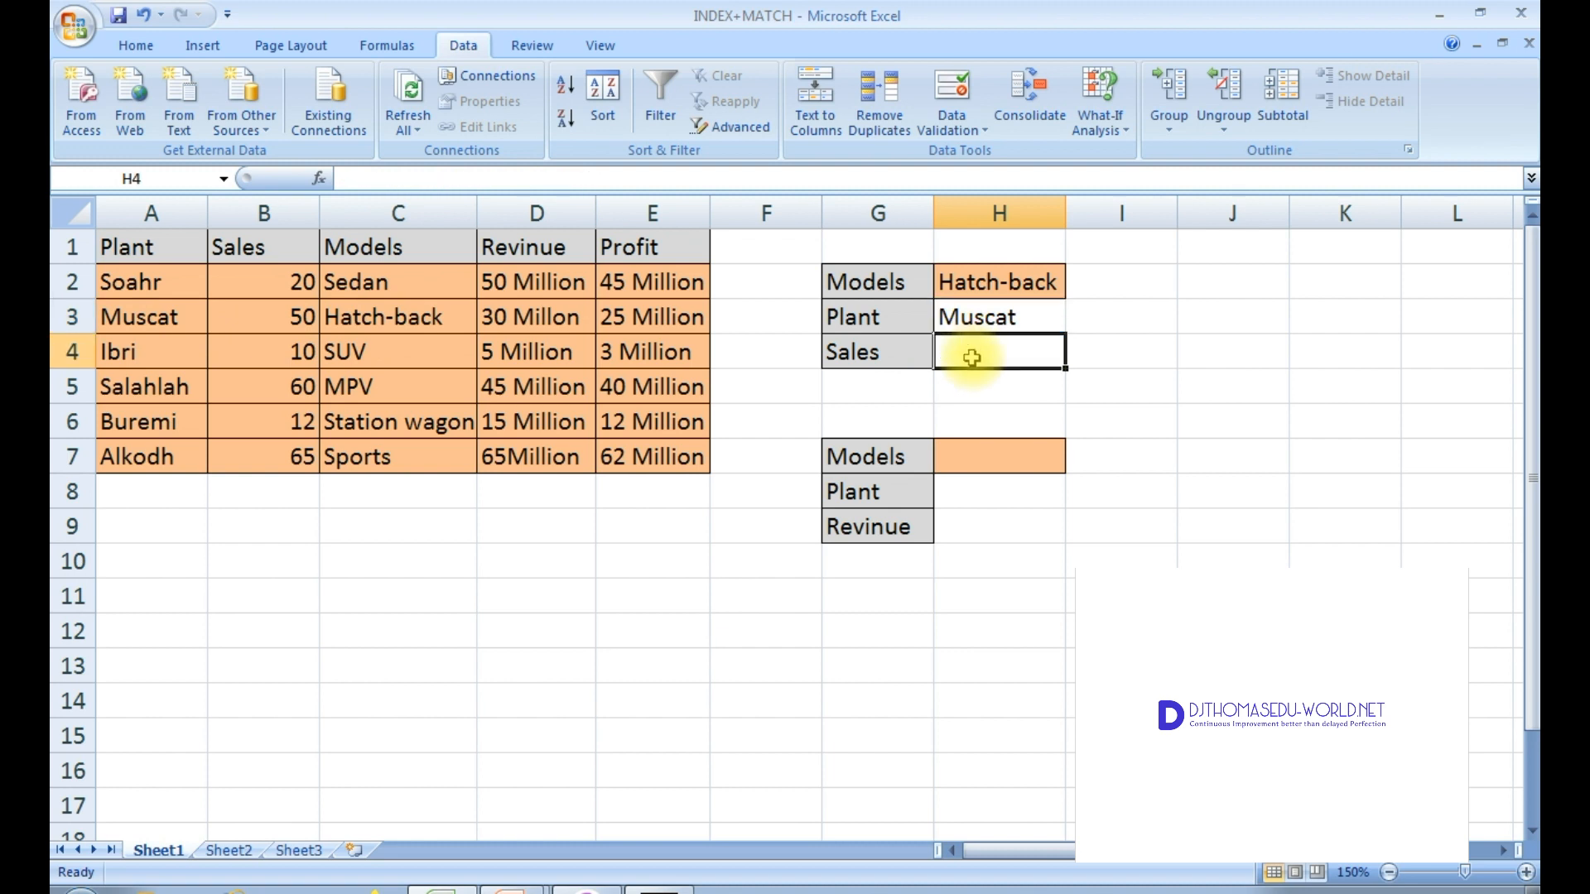
text(=index)
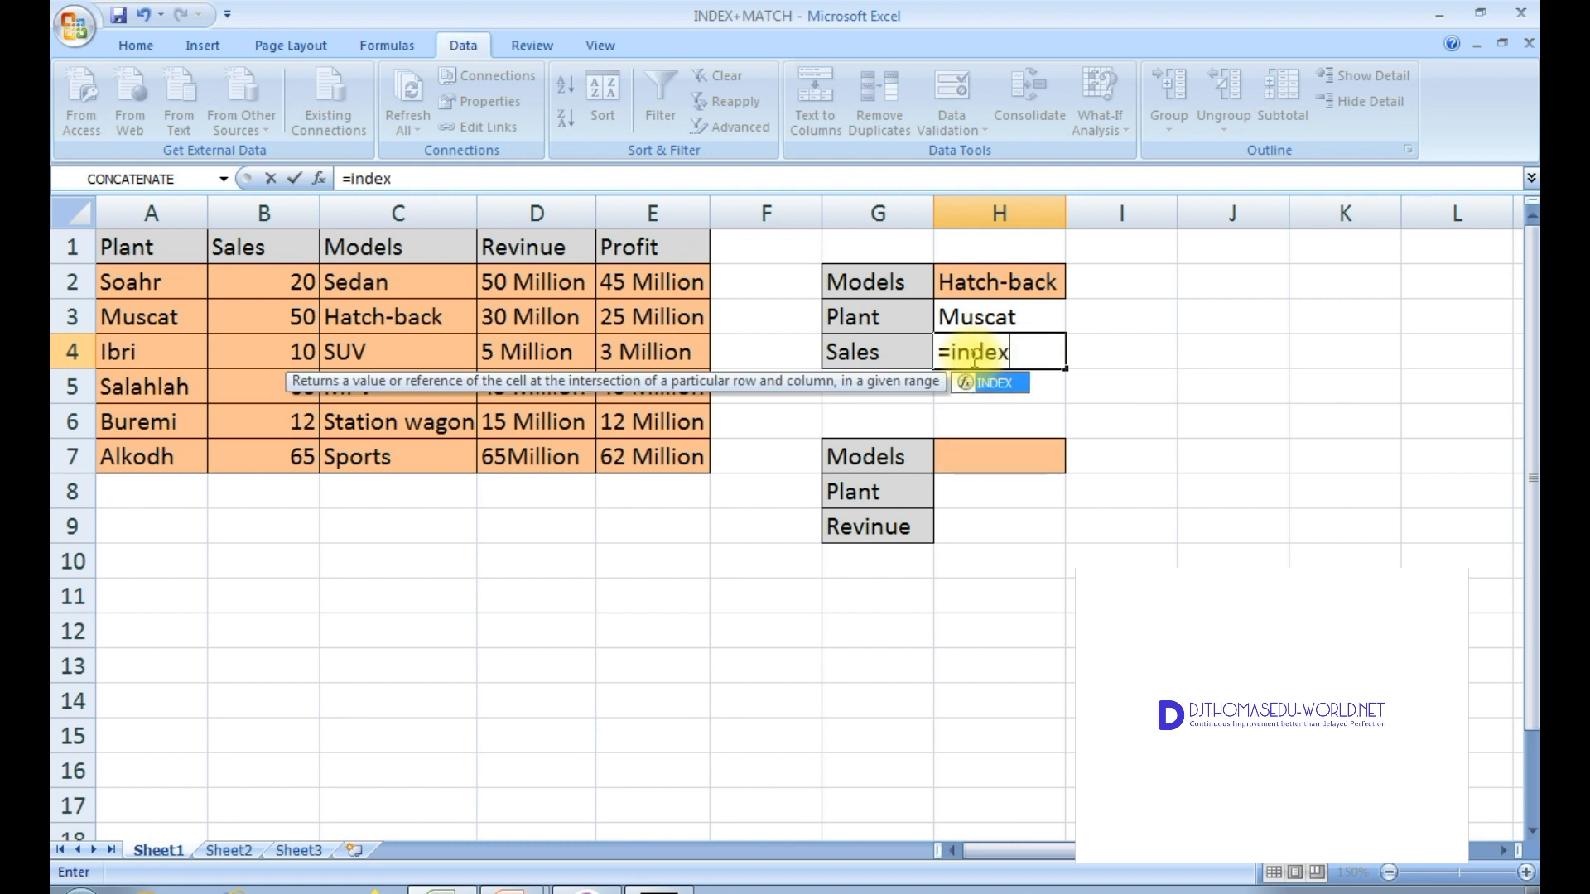
double_click(1002, 385)
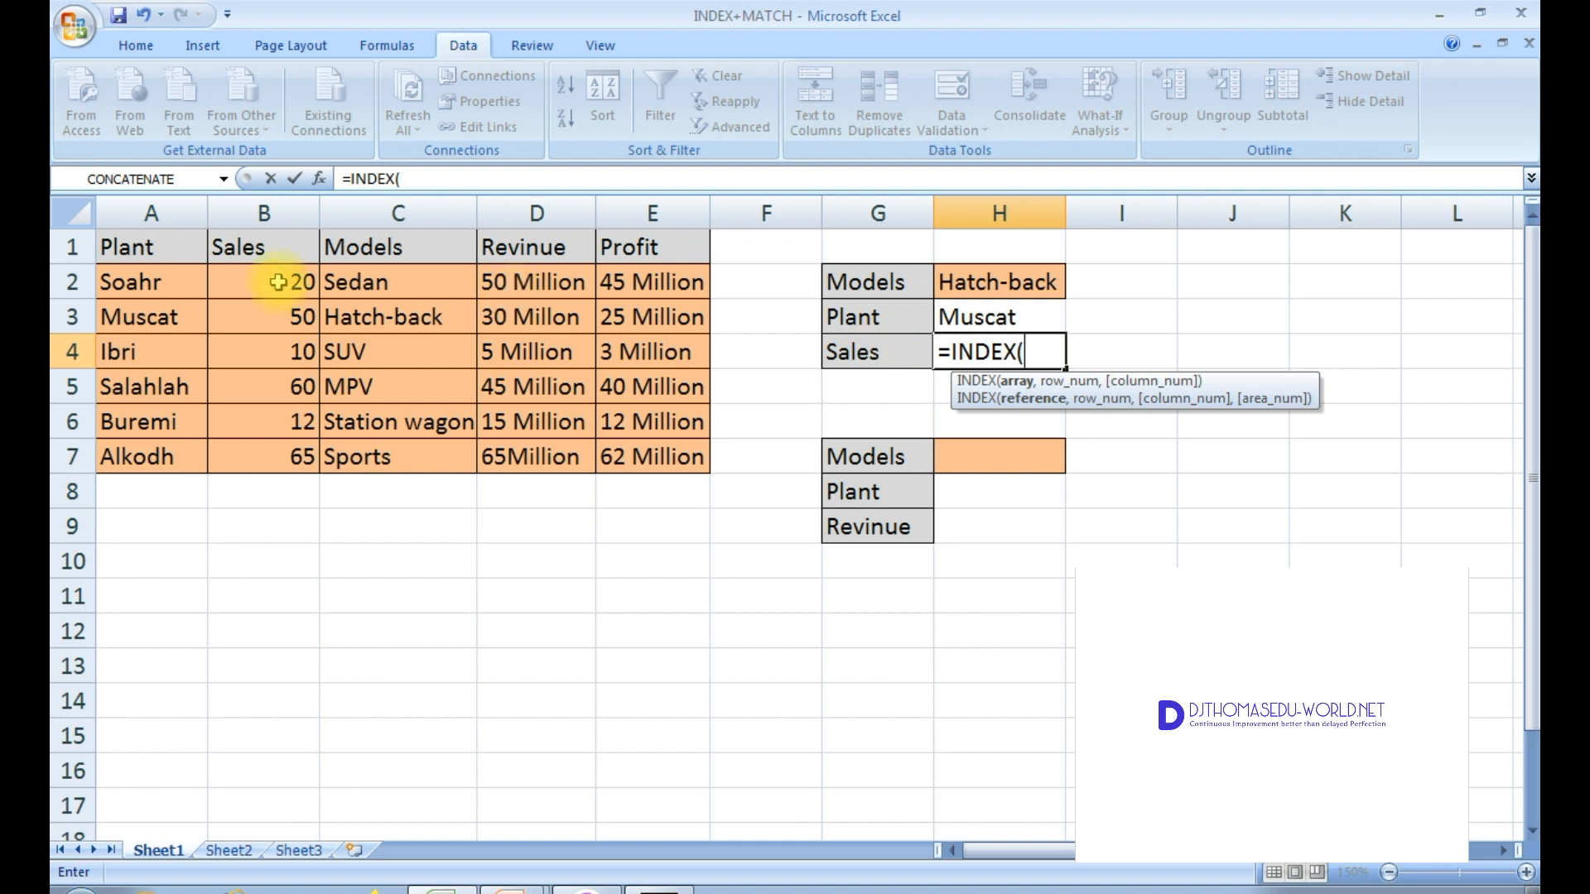
drag(258, 276, 265, 453)
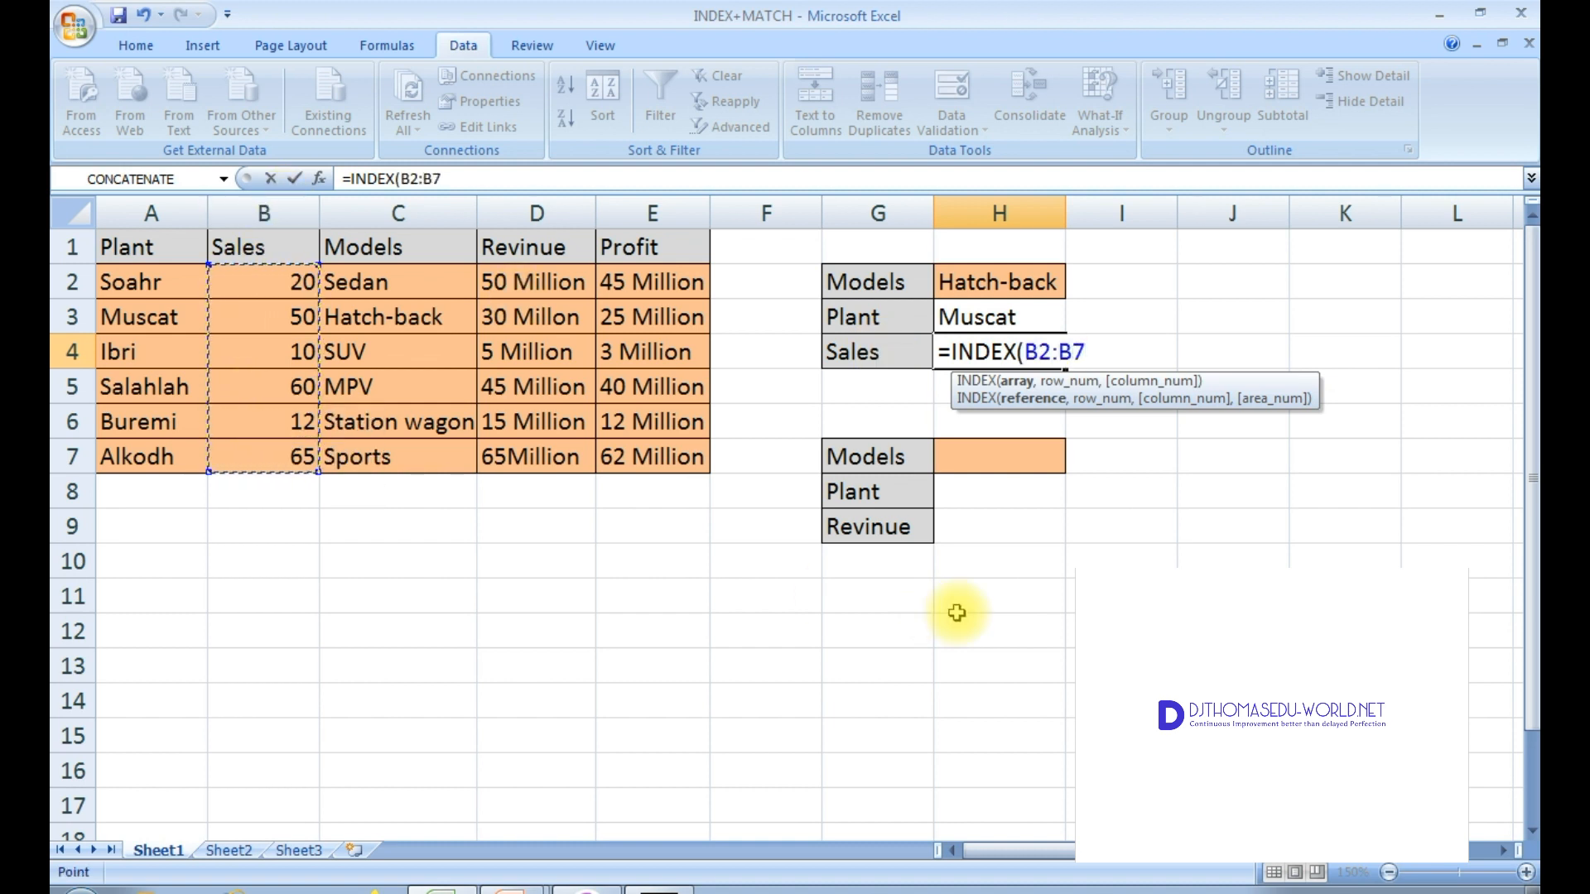
text(,)
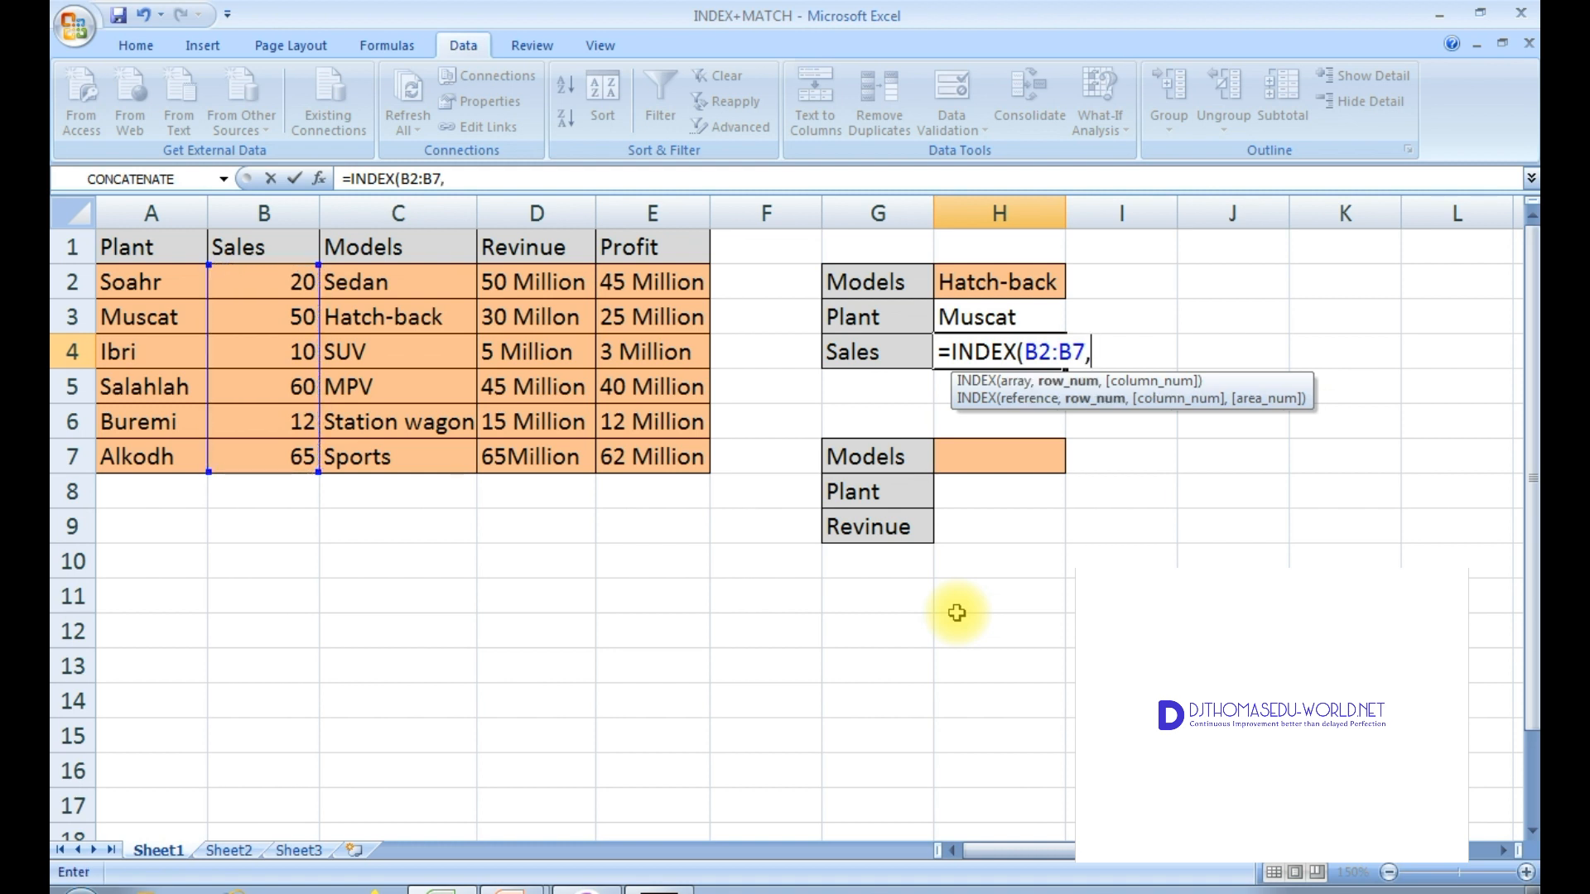
text(matc)
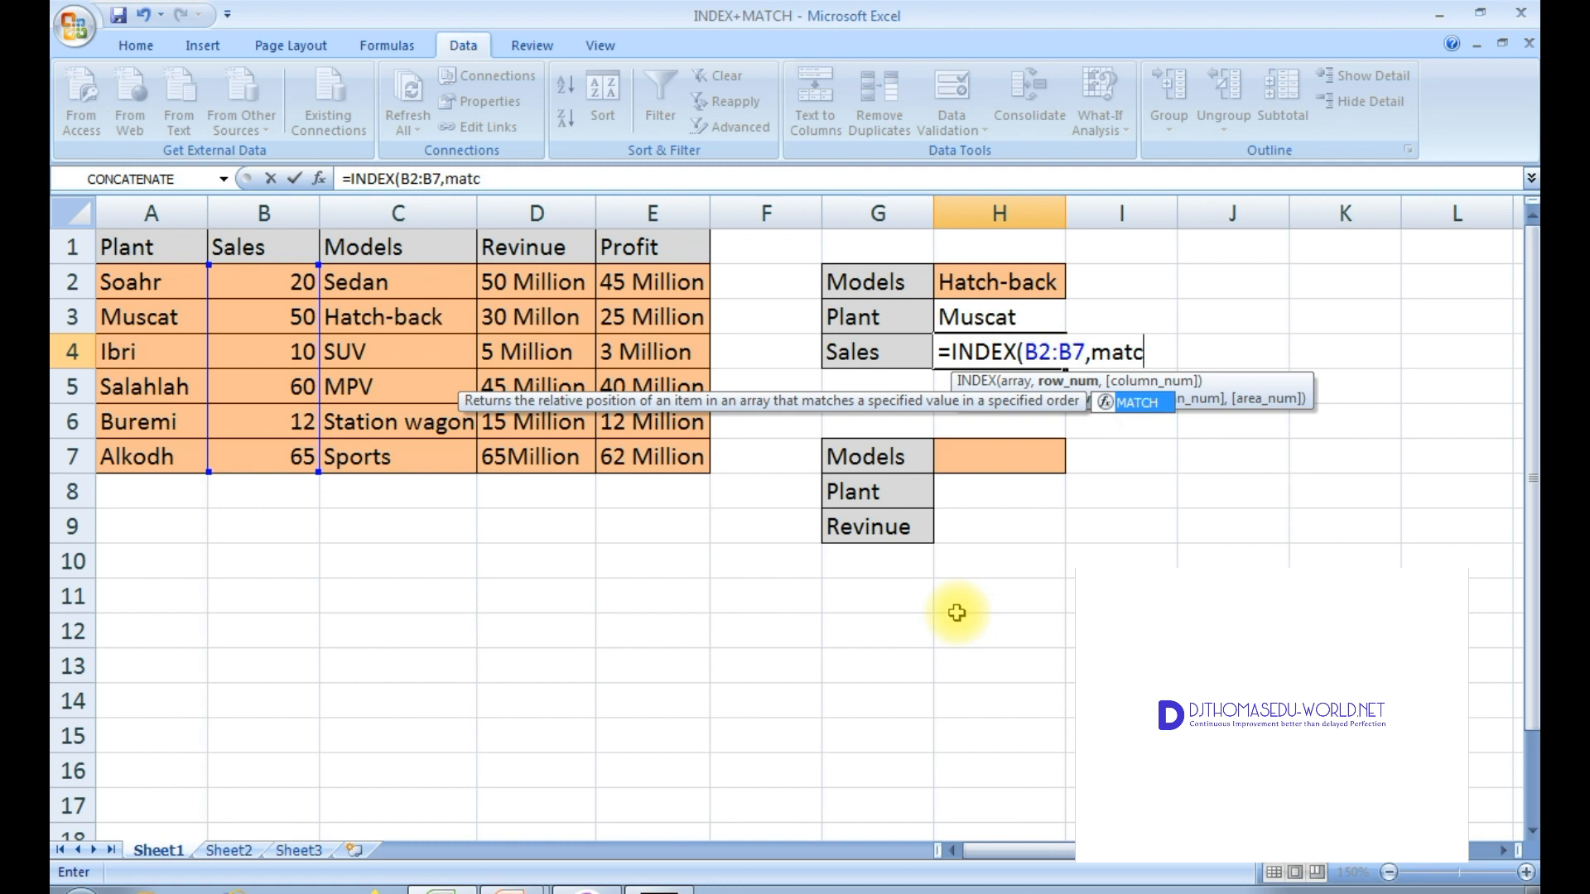
double_click(1159, 404)
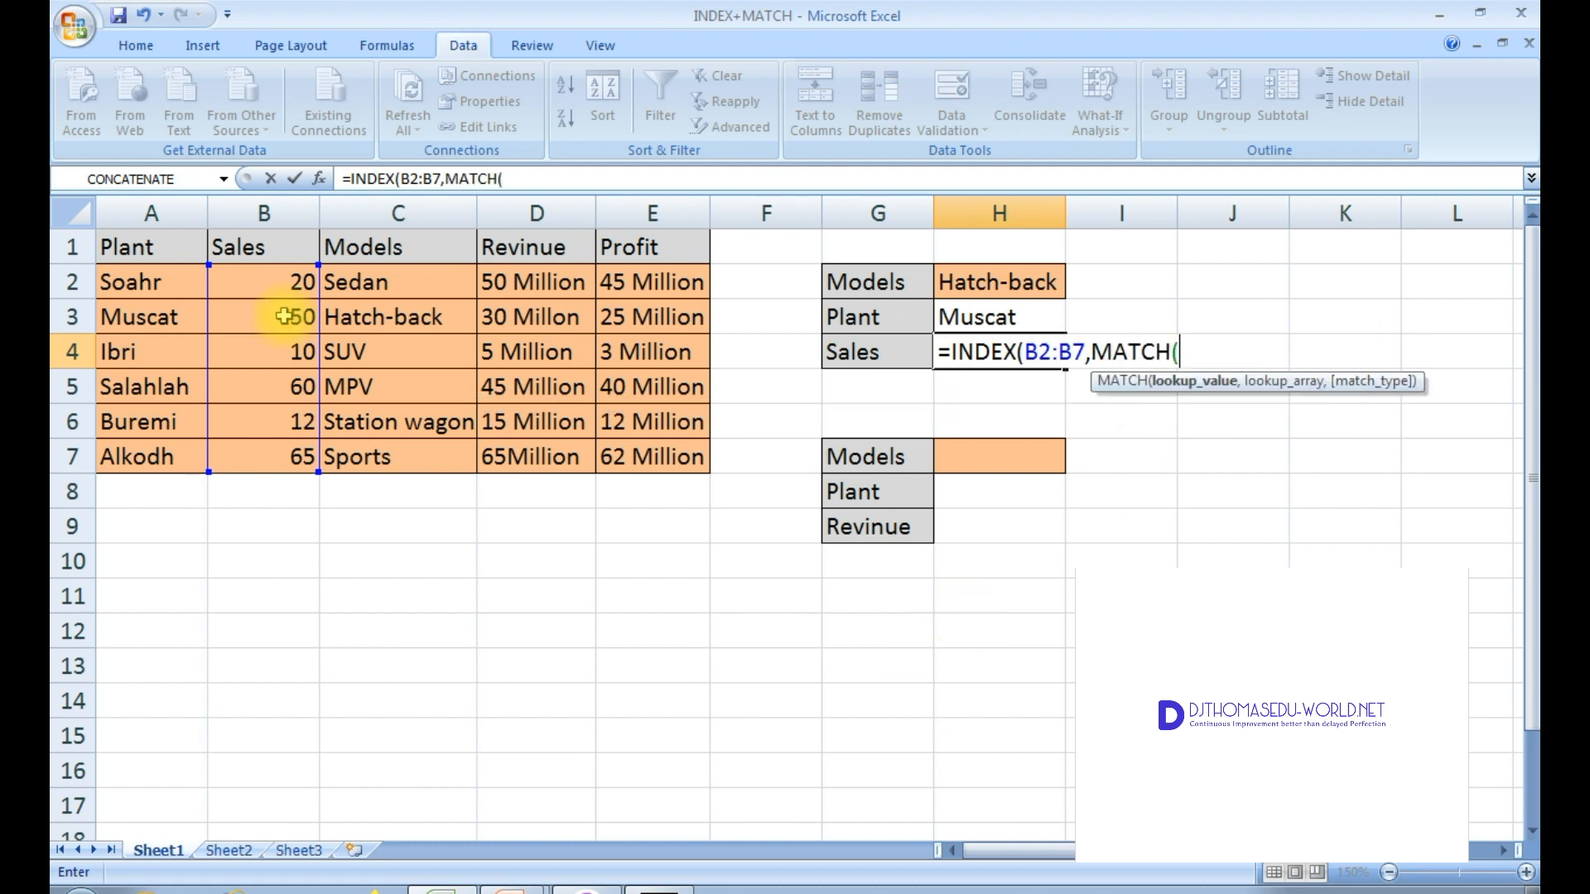
Step: Finish the H4 formula as =INDEX(B2:B7,MATCH(H2,C2:C7,0)) and enter it
click(1021, 282)
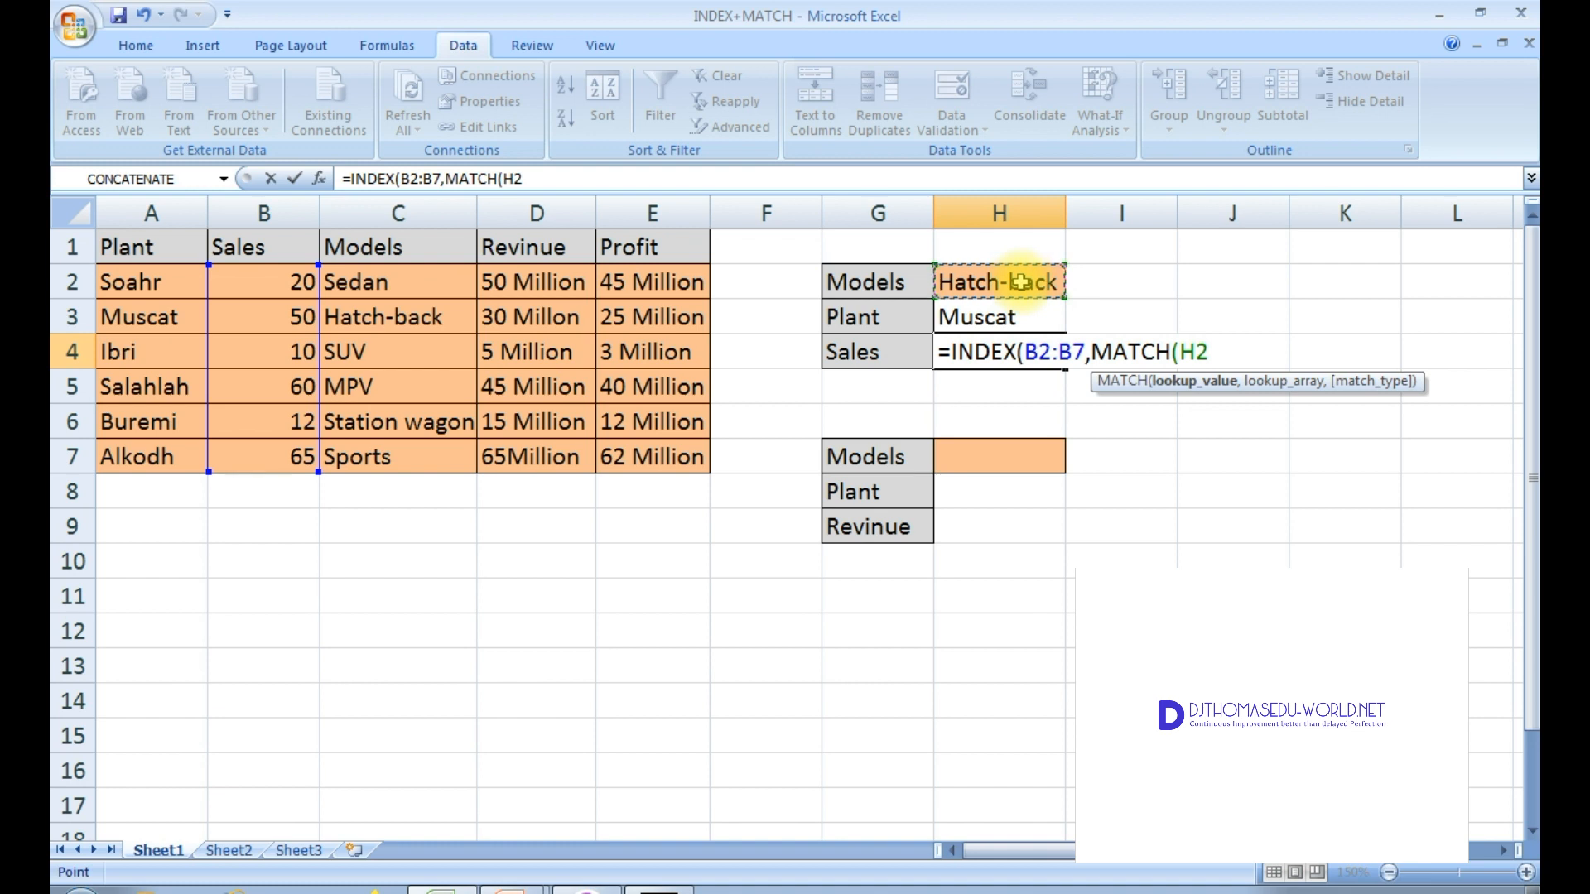
text(,)
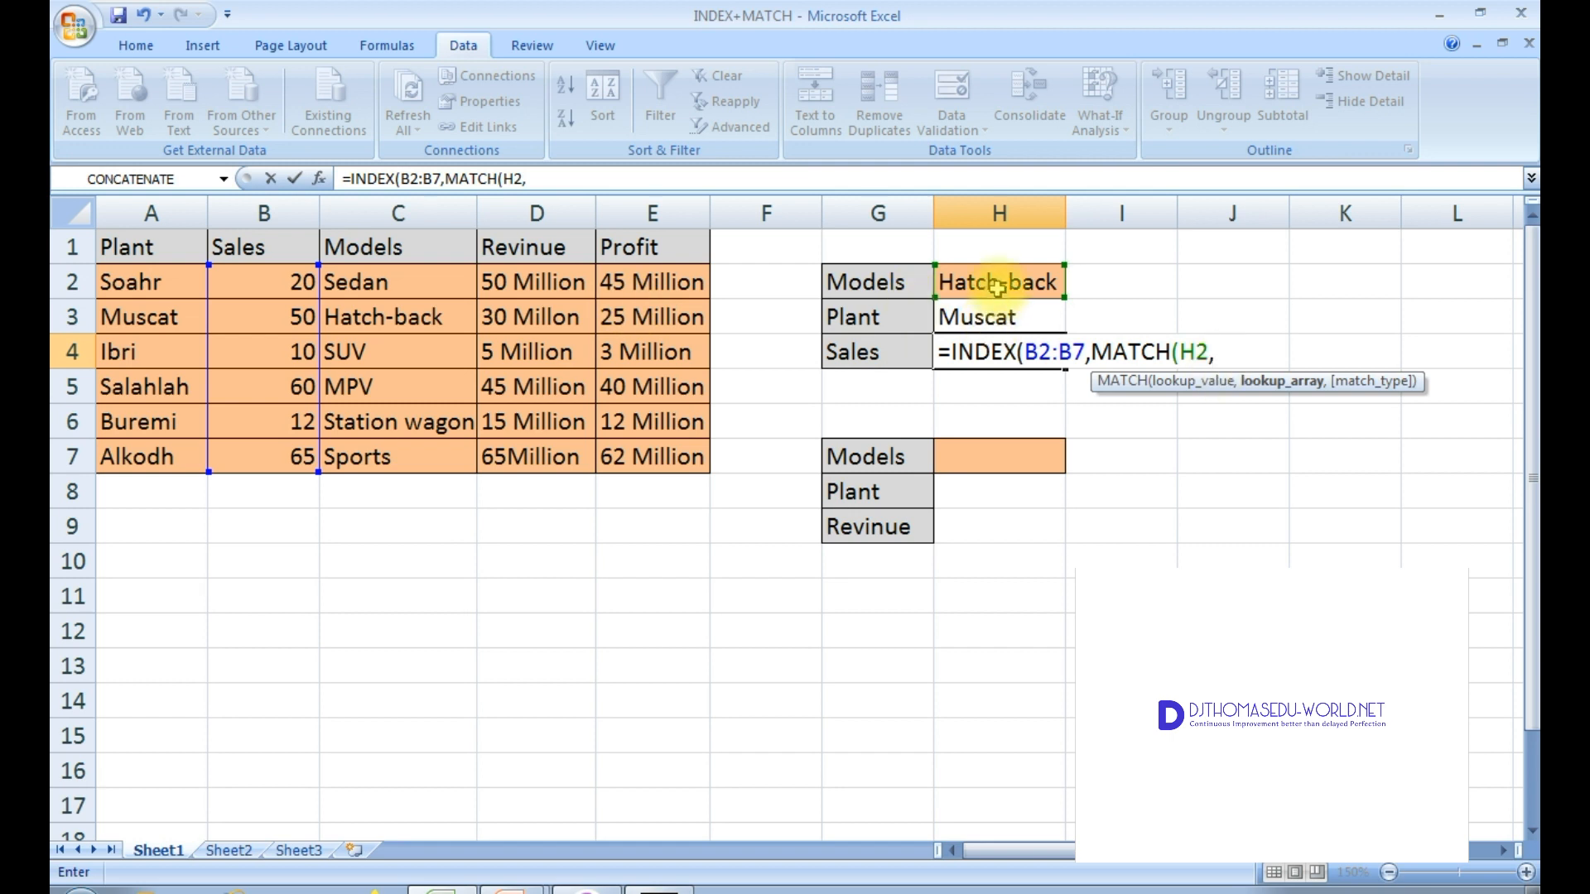
drag(405, 279, 462, 445)
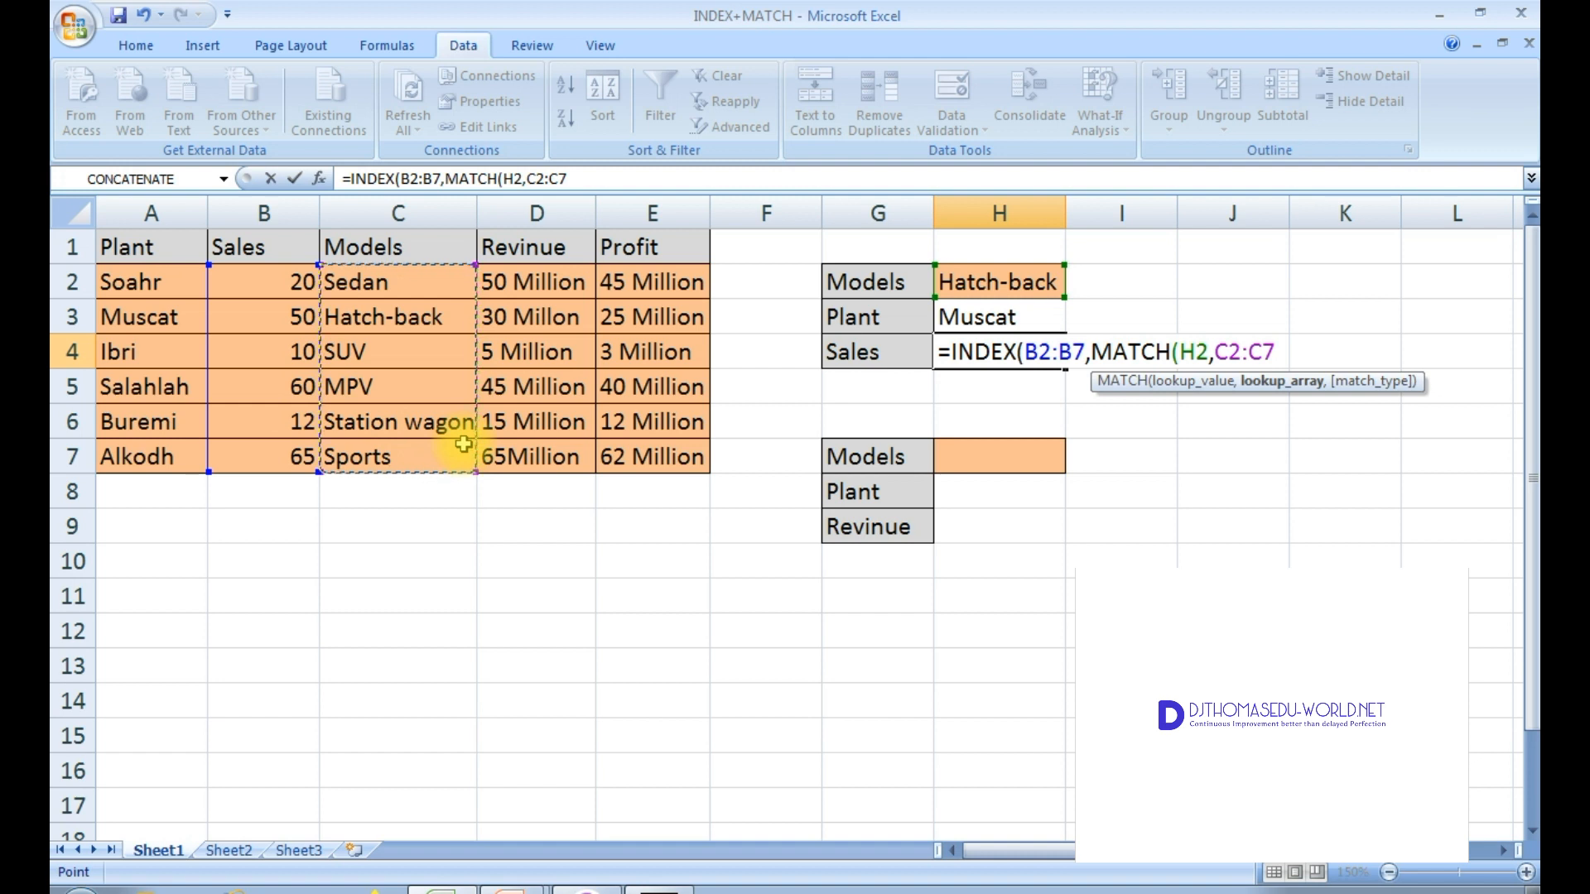
text(,0)
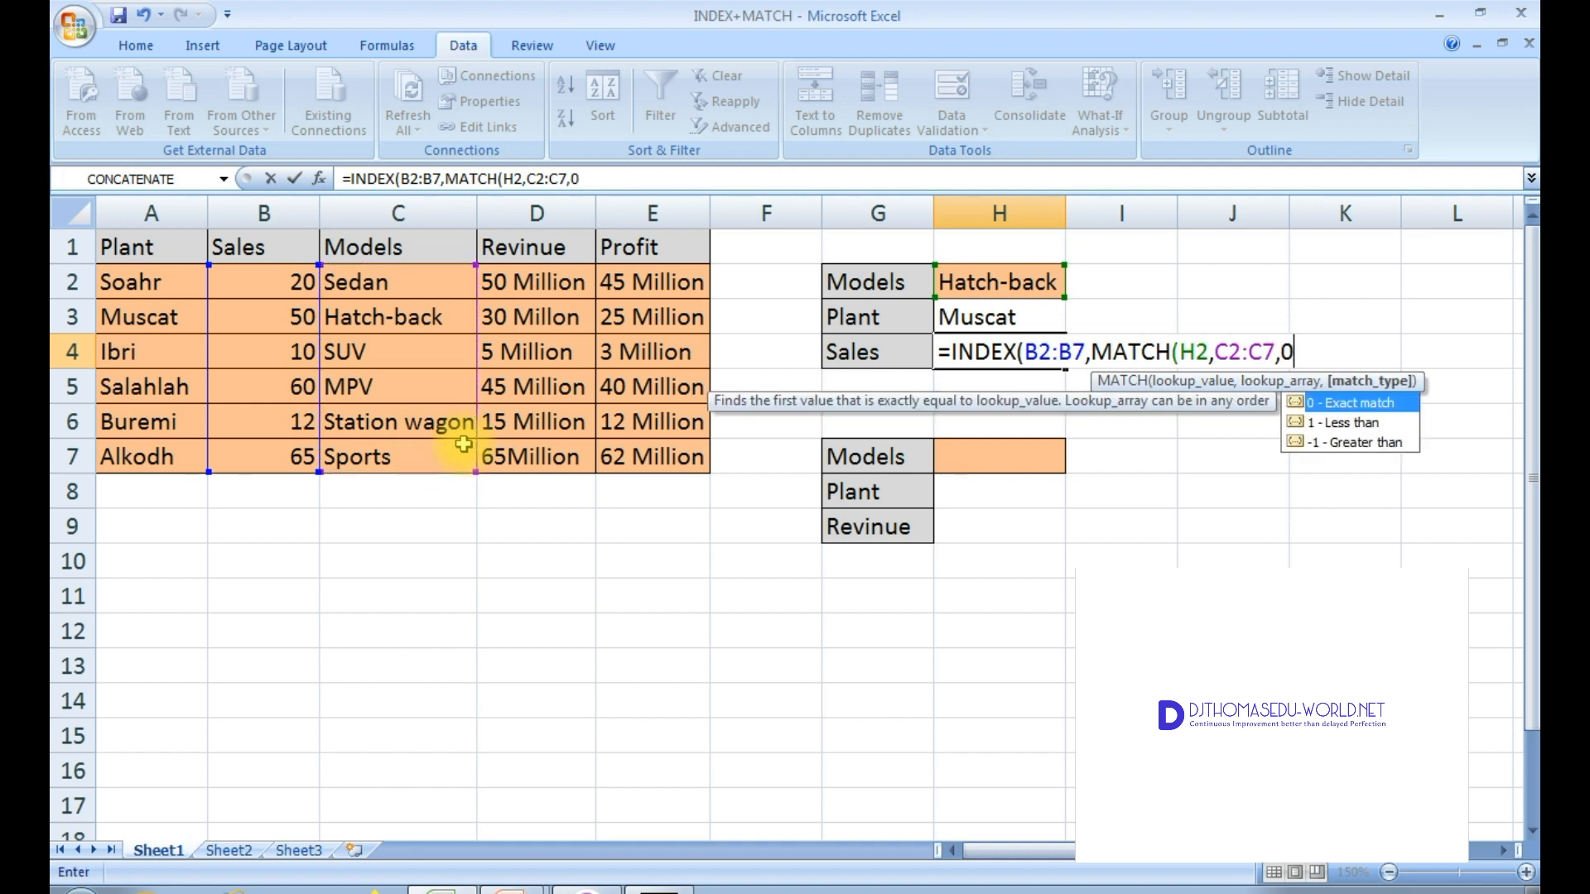
text()))
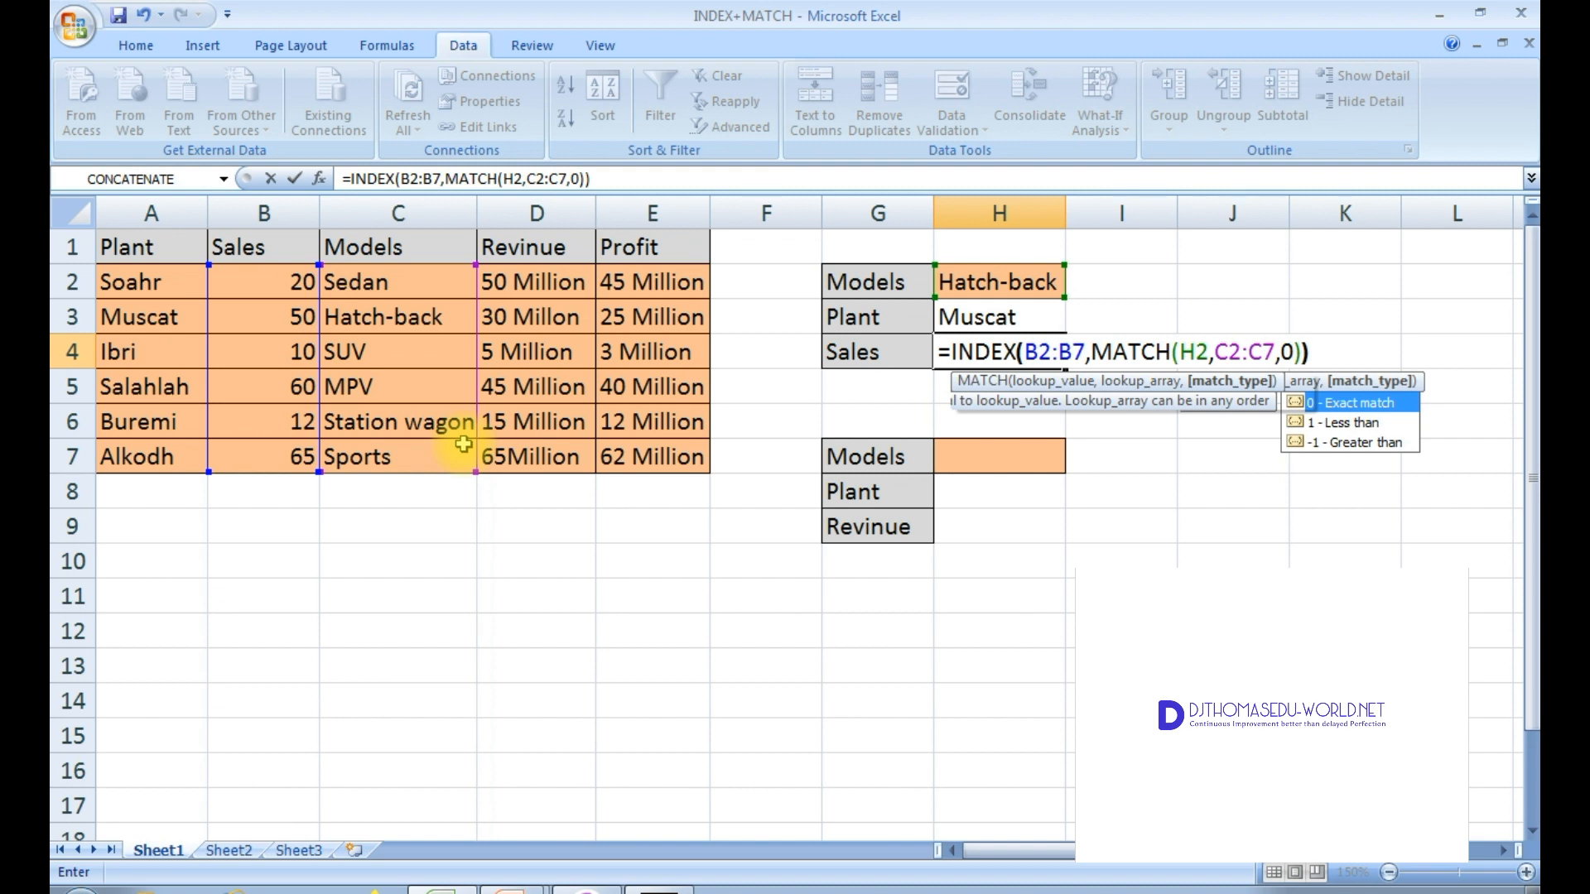
key(Return)
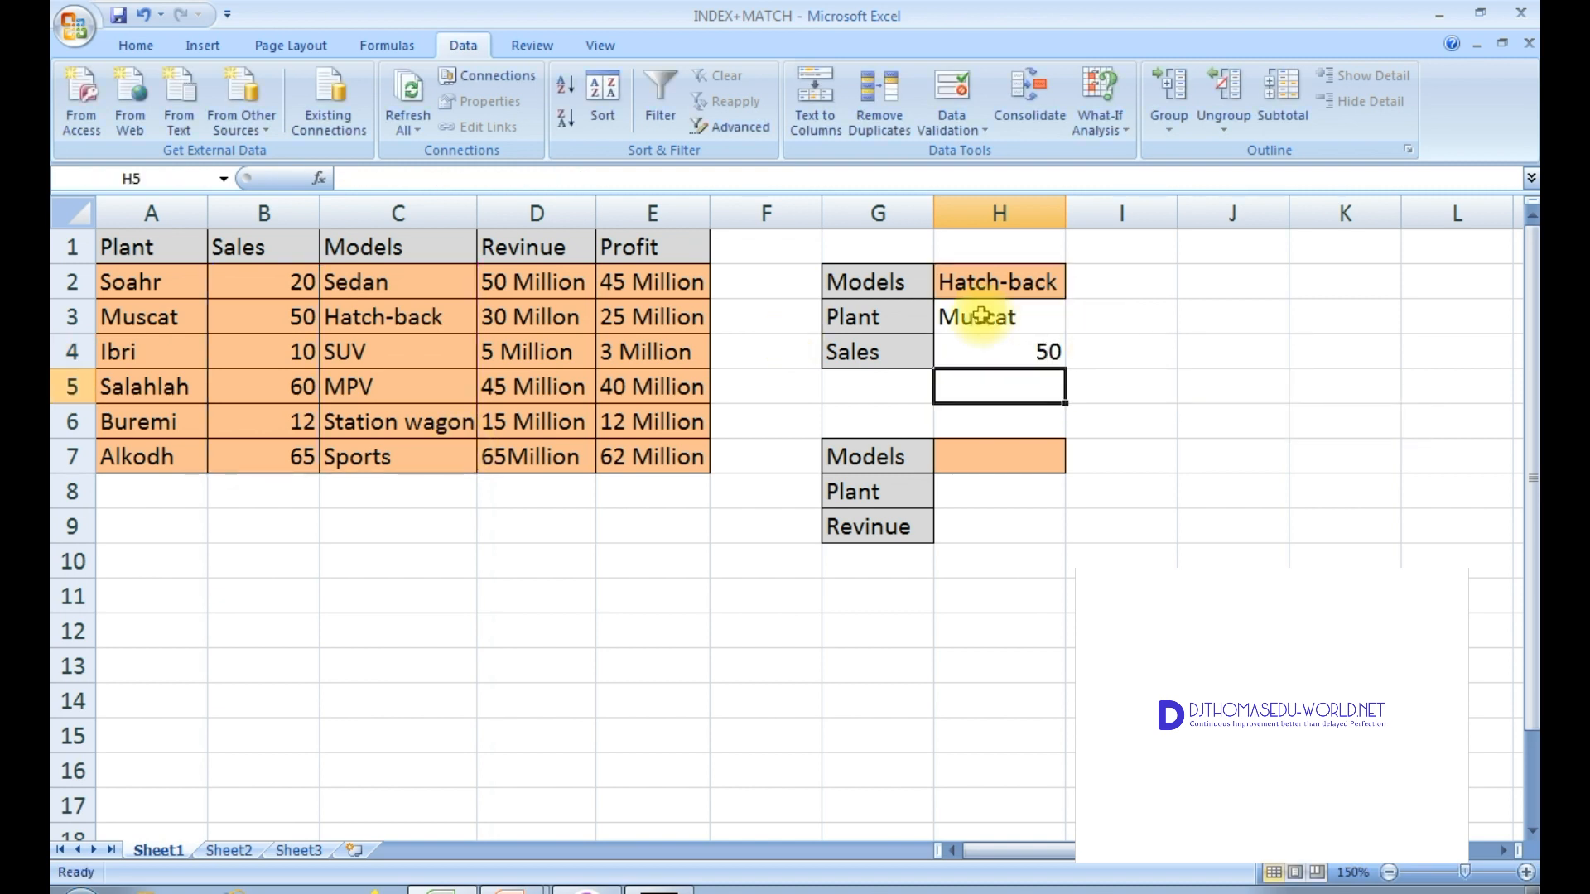
click(968, 348)
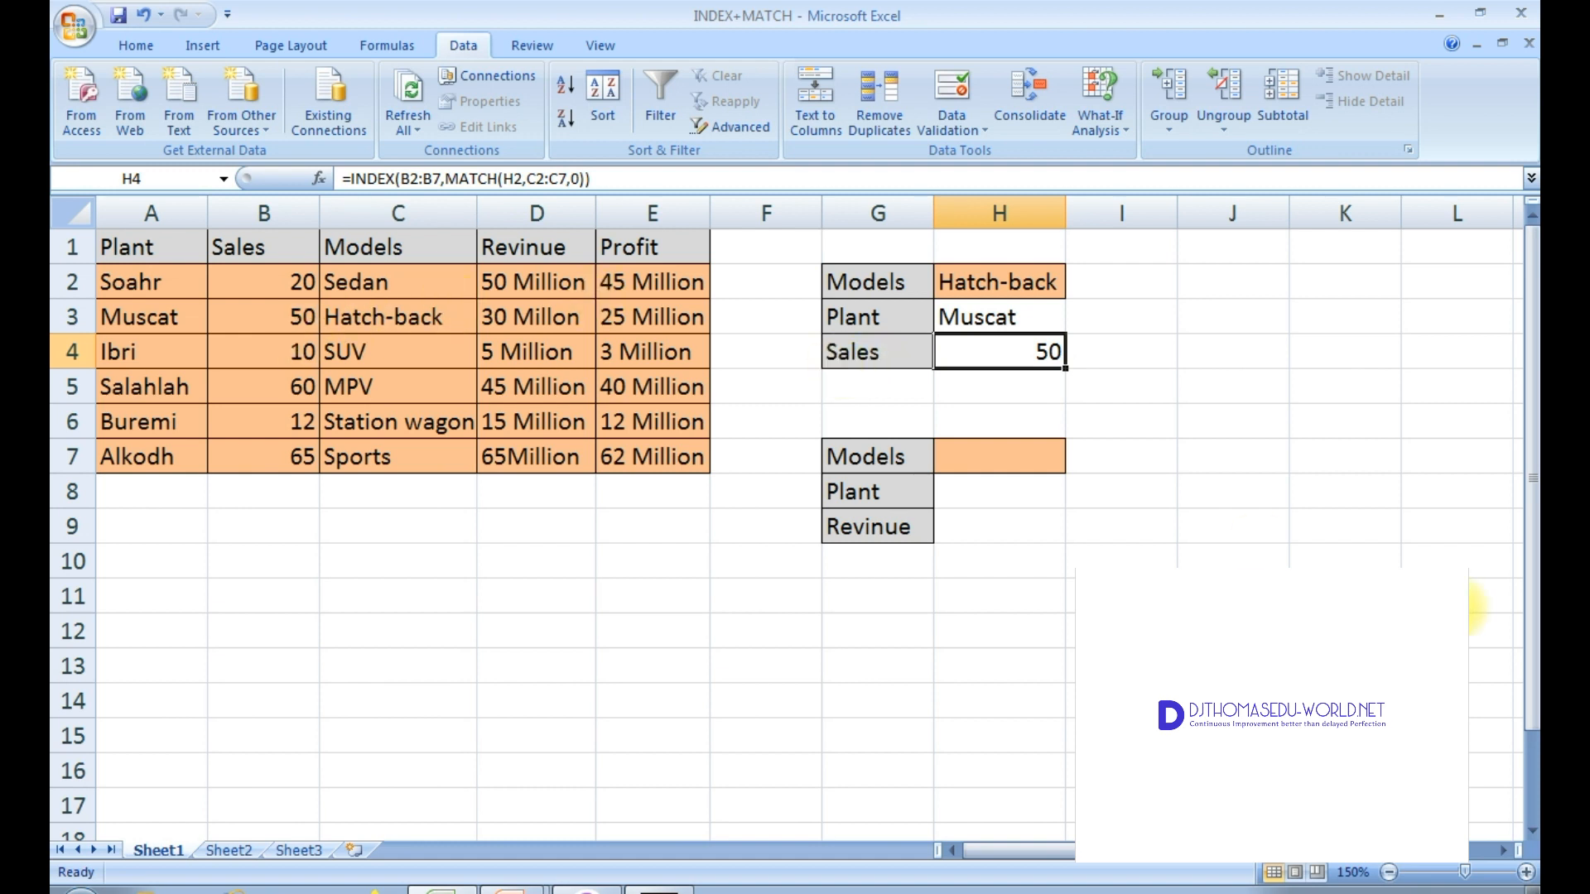
click(1045, 491)
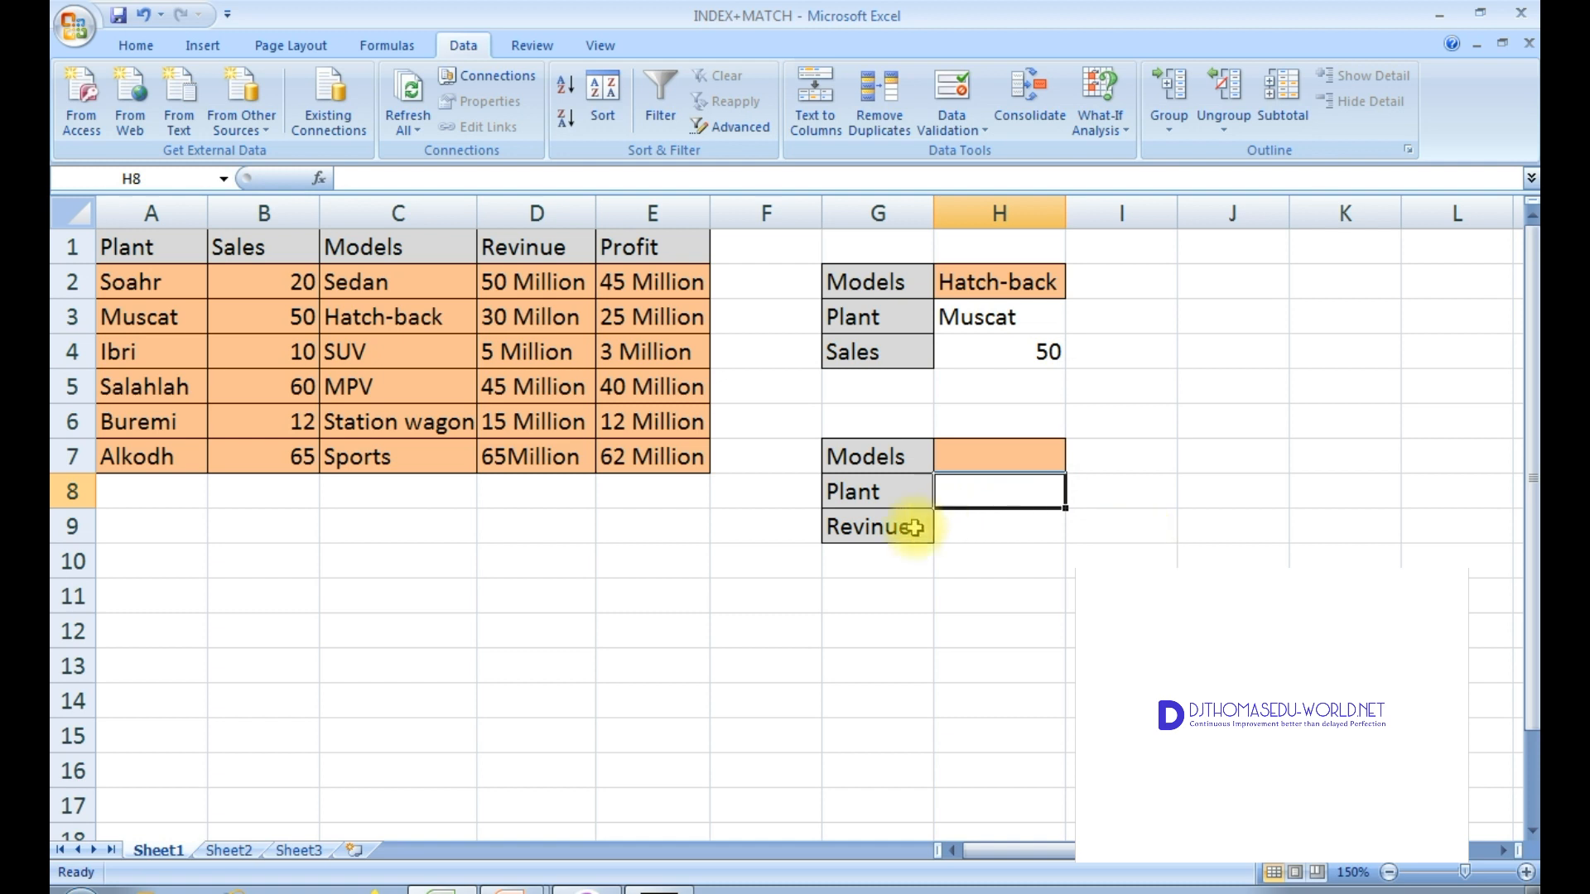
Step: Add a list data validation to H7 with source =$C$2:$C$7 and open its dropdown to check it
click(580, 251)
drag(606, 255, 617, 253)
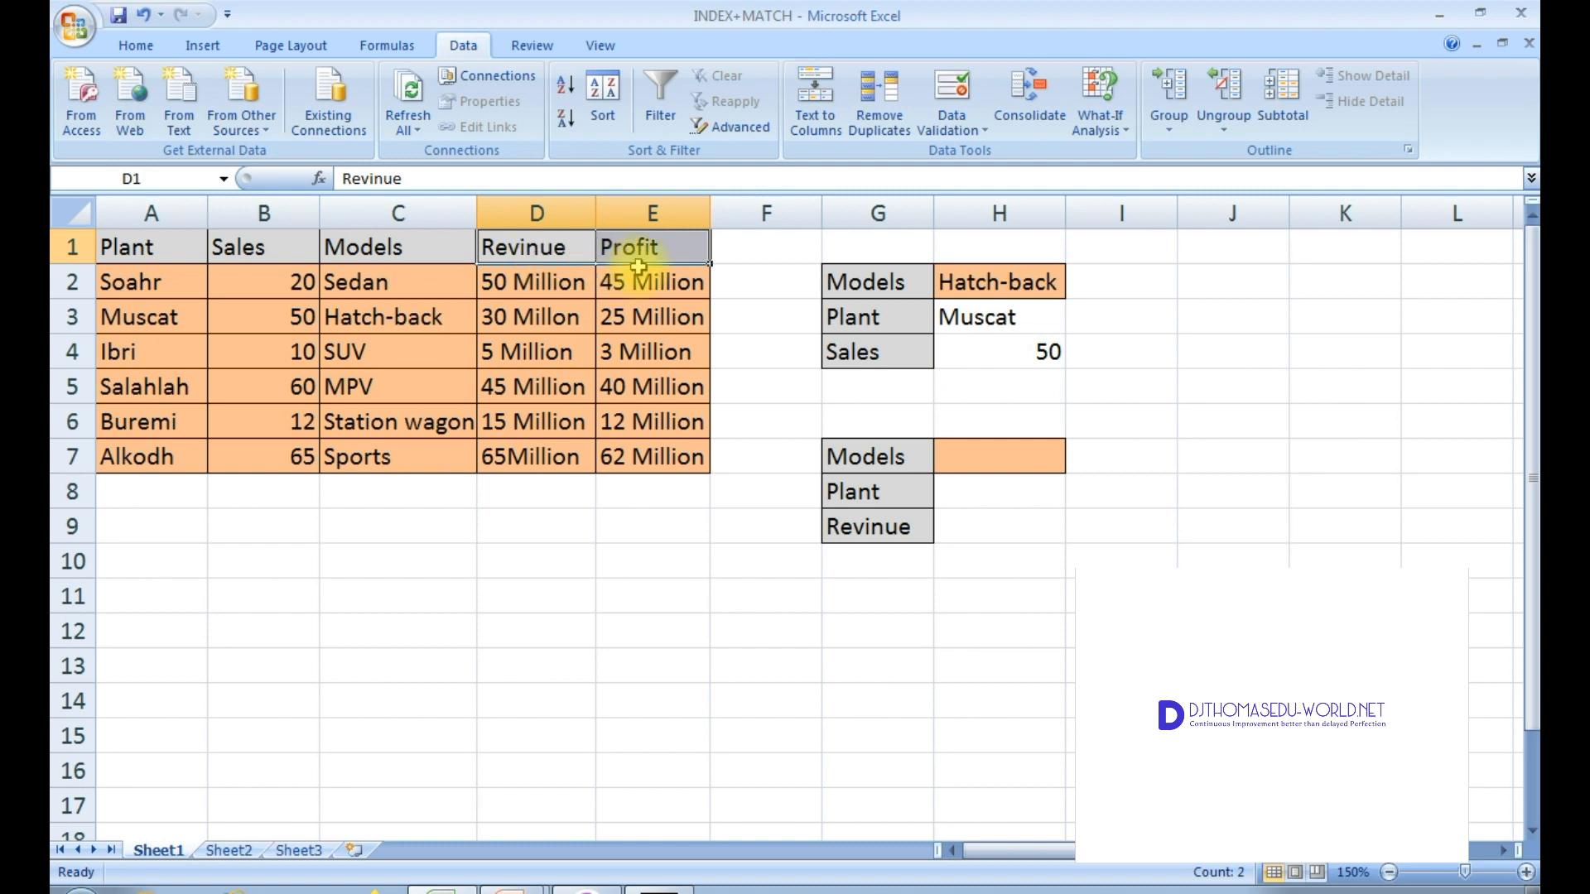
click(977, 448)
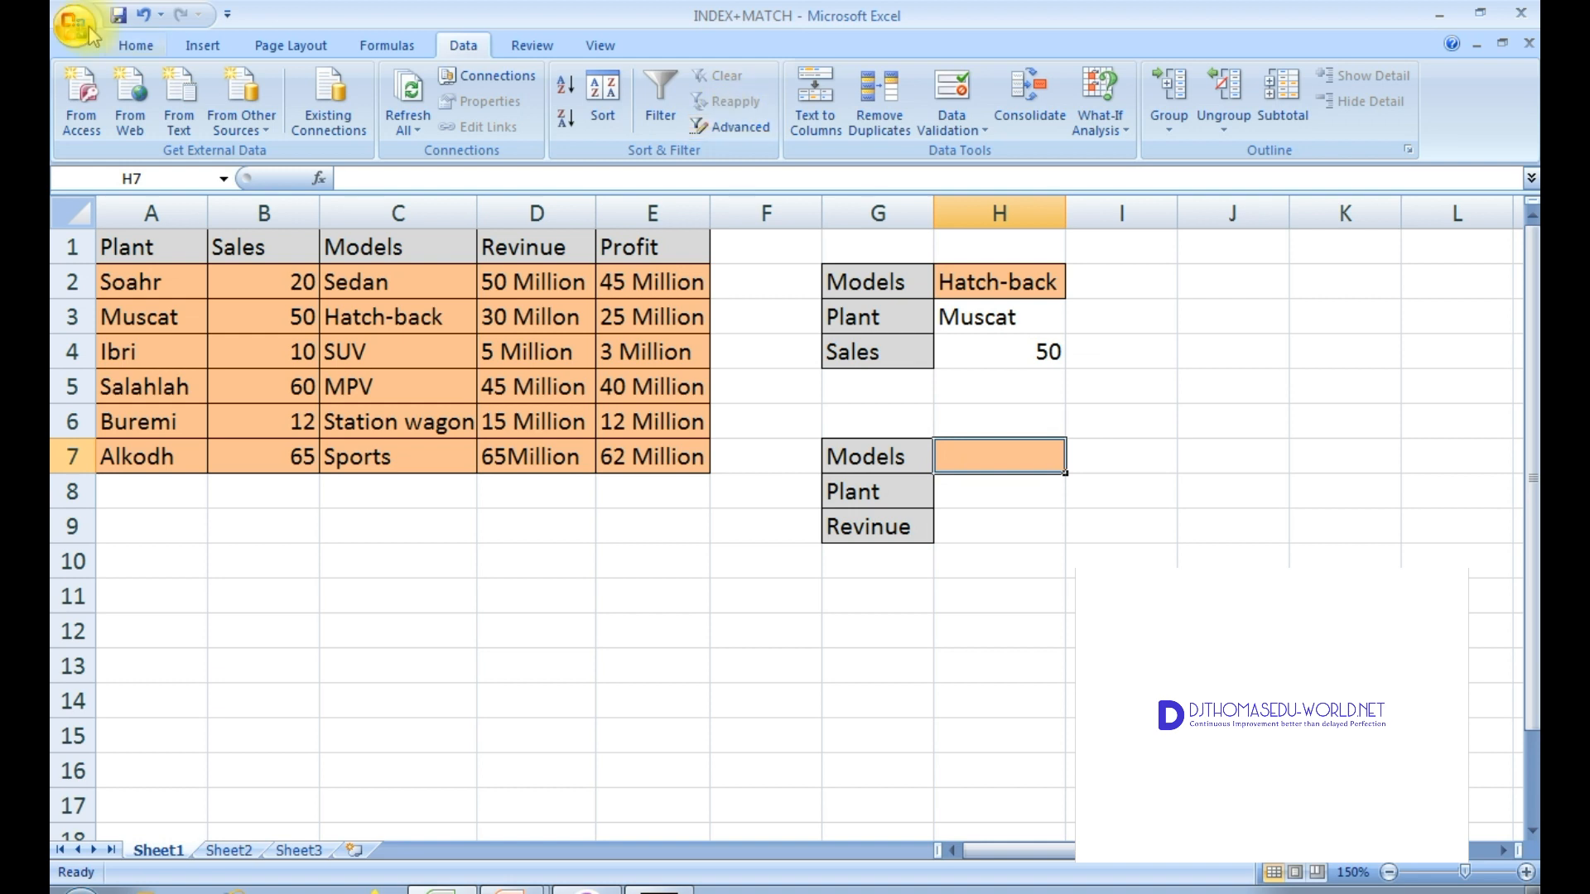
click(962, 116)
click(1234, 409)
click(1133, 466)
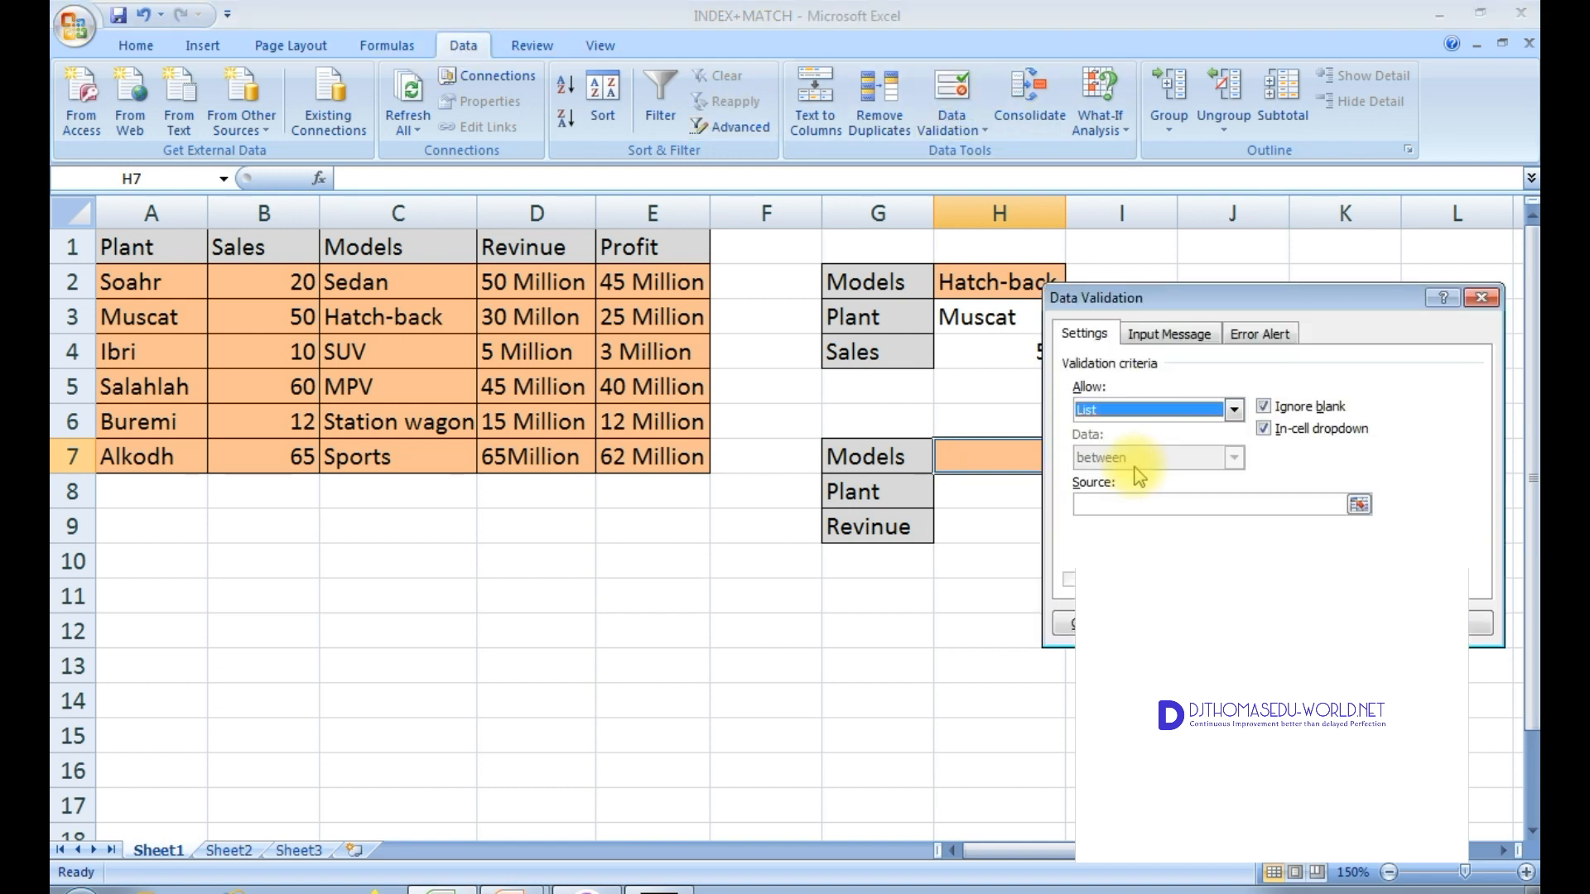
click(1125, 506)
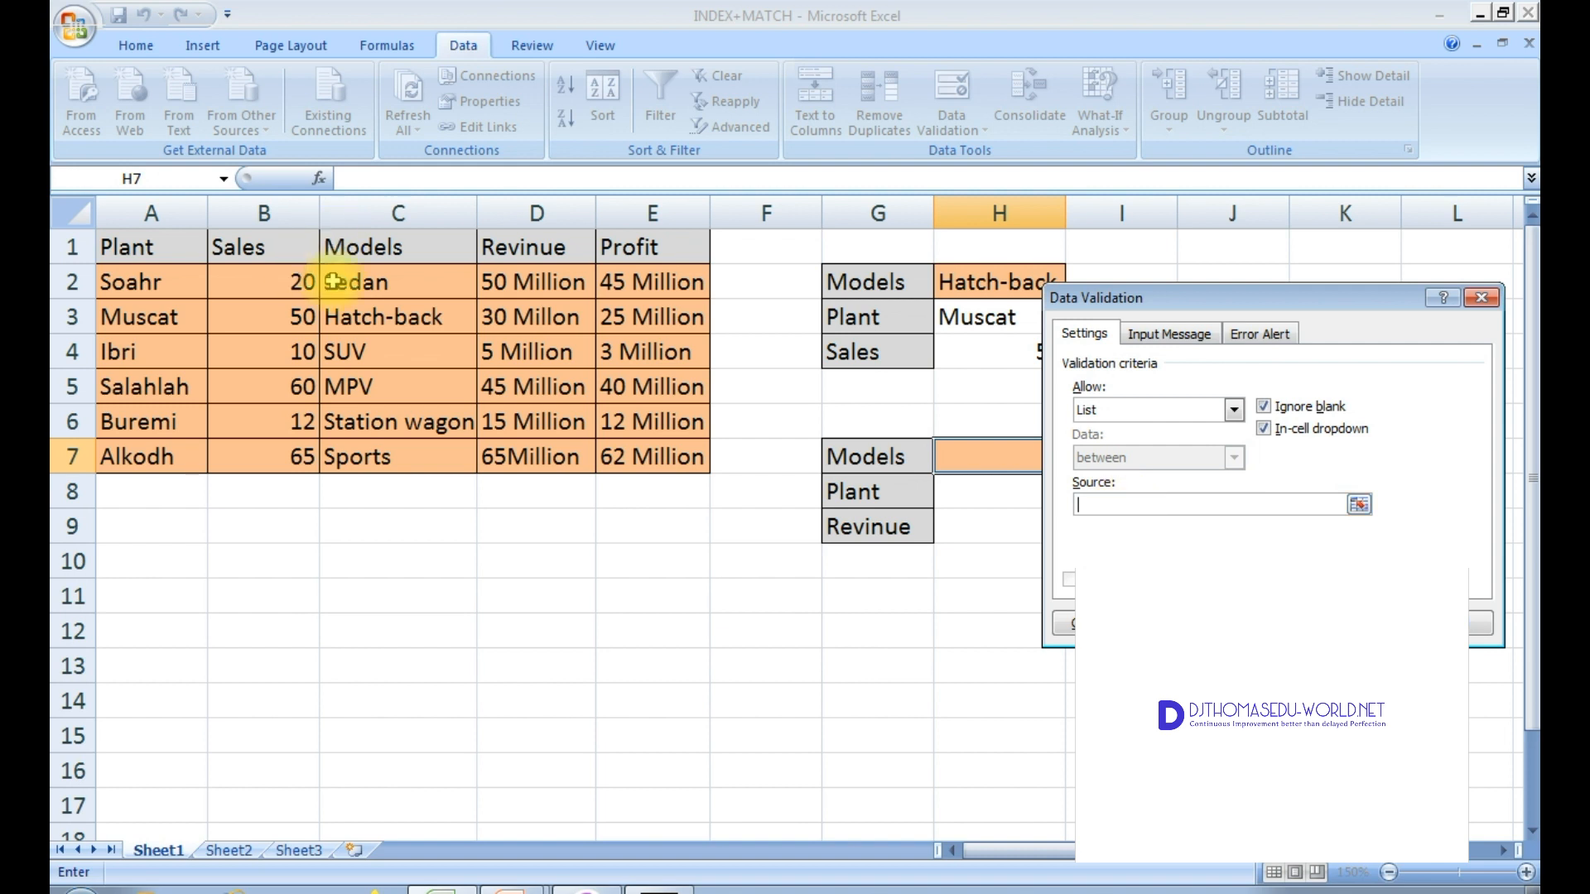
drag(414, 285, 408, 454)
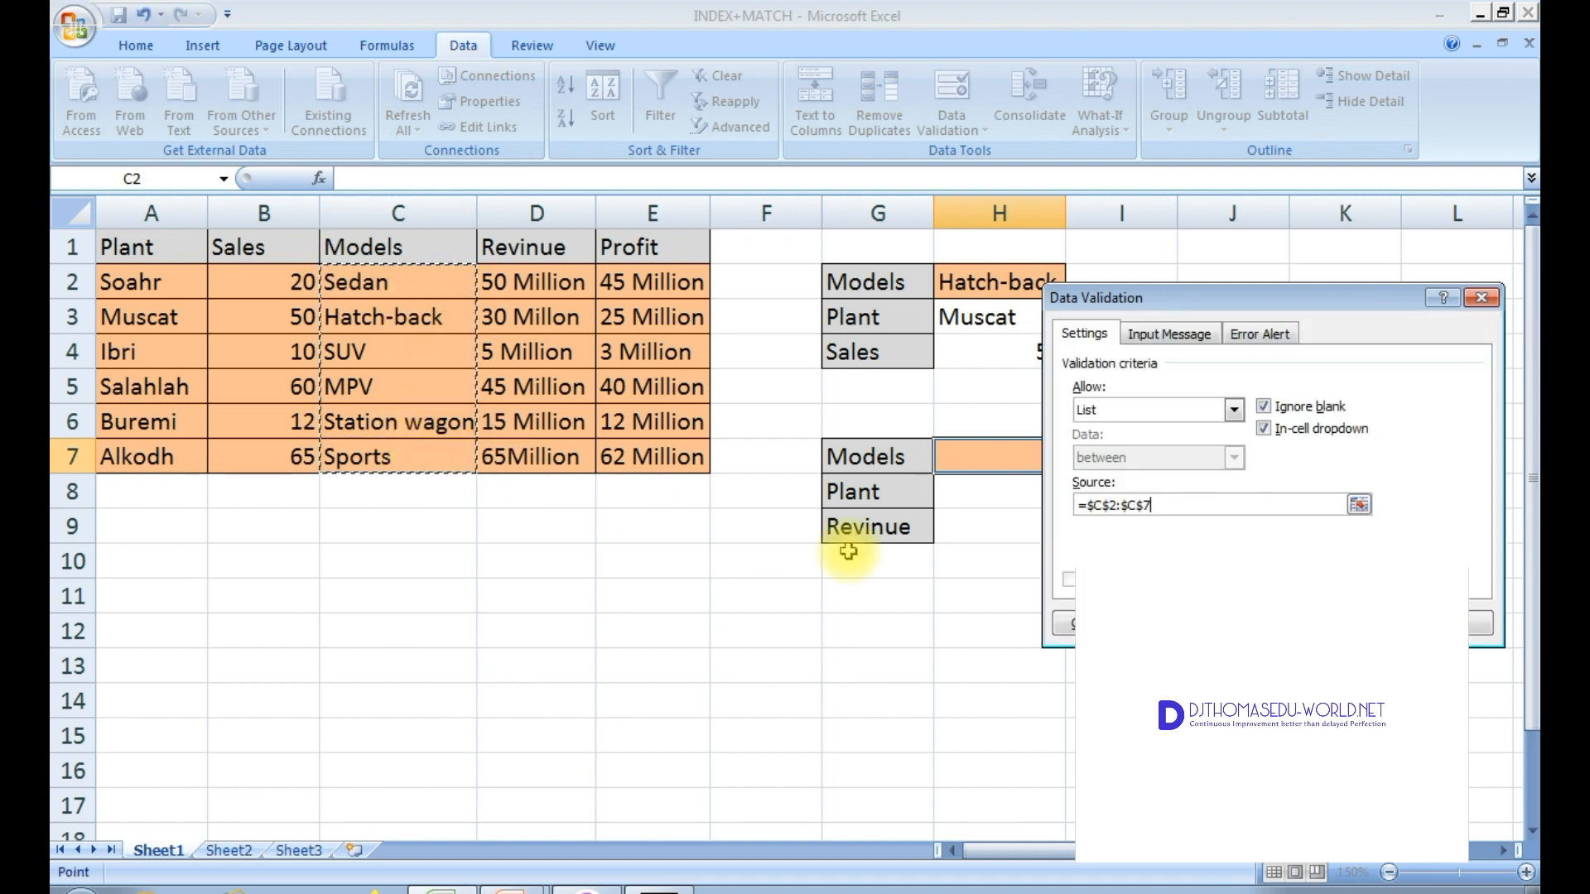
click(1356, 622)
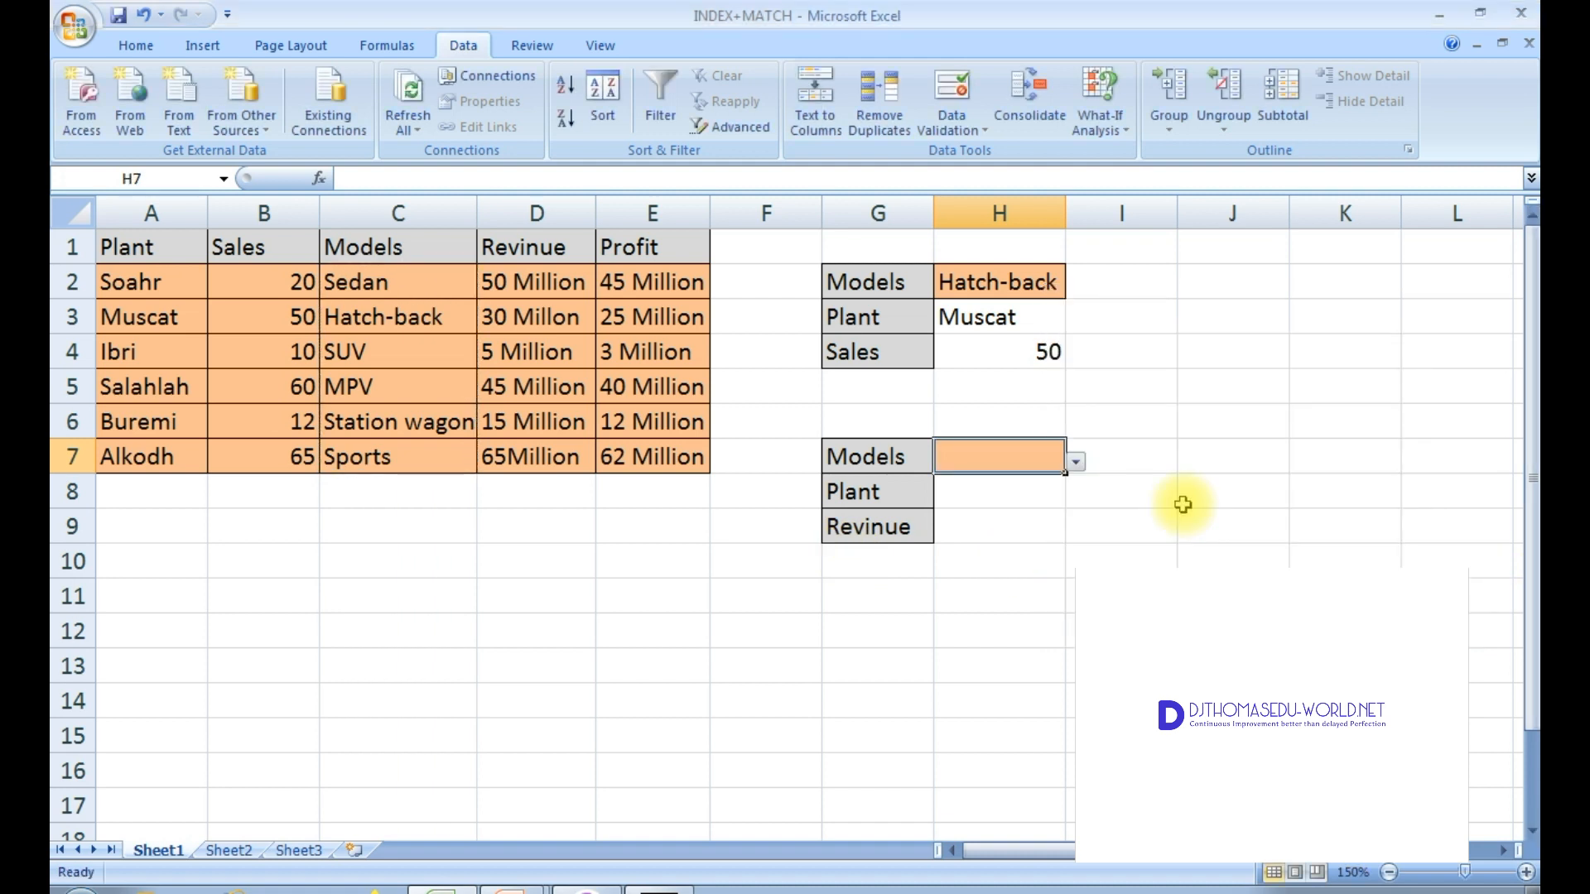
click(1076, 464)
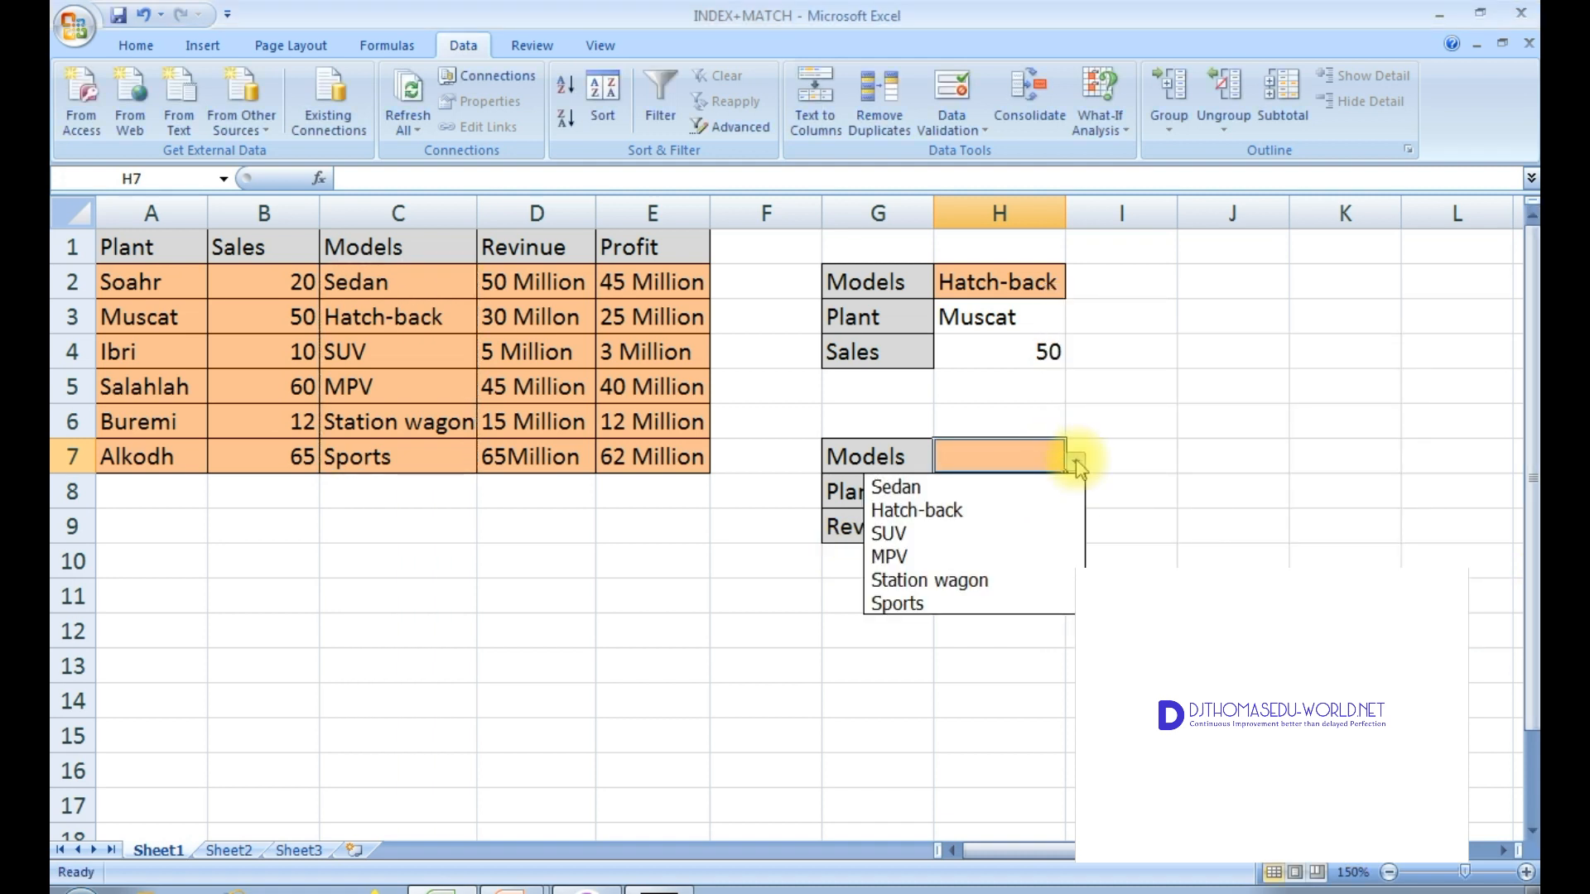
click(1076, 463)
Step: Clear the G9 label and give G9 a list data validation sourced from the headers D1:E1
click(903, 531)
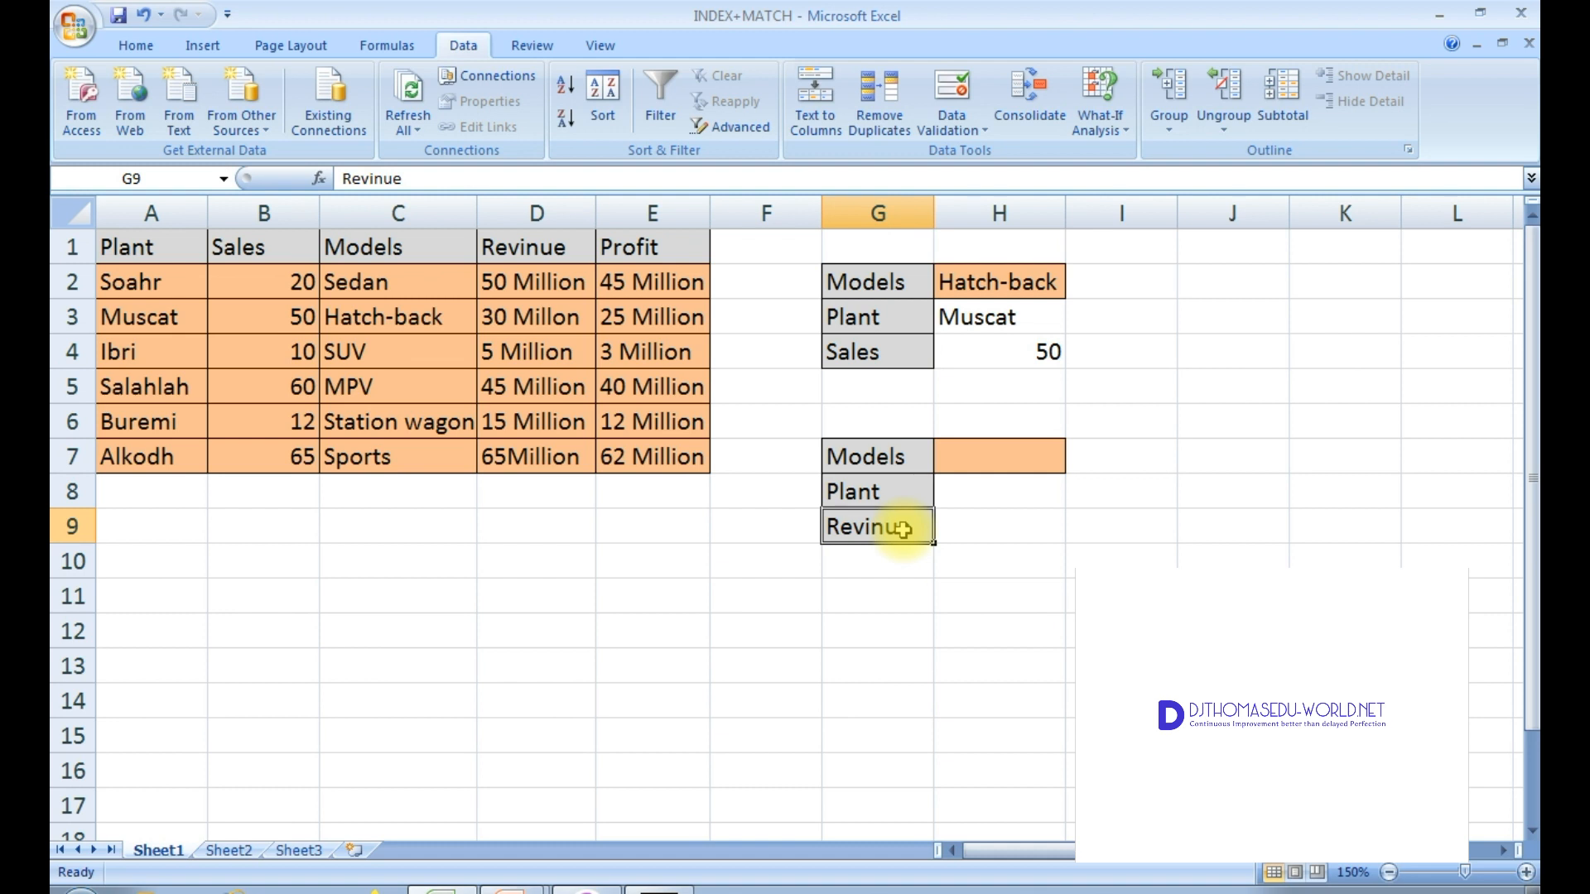
key(Delete)
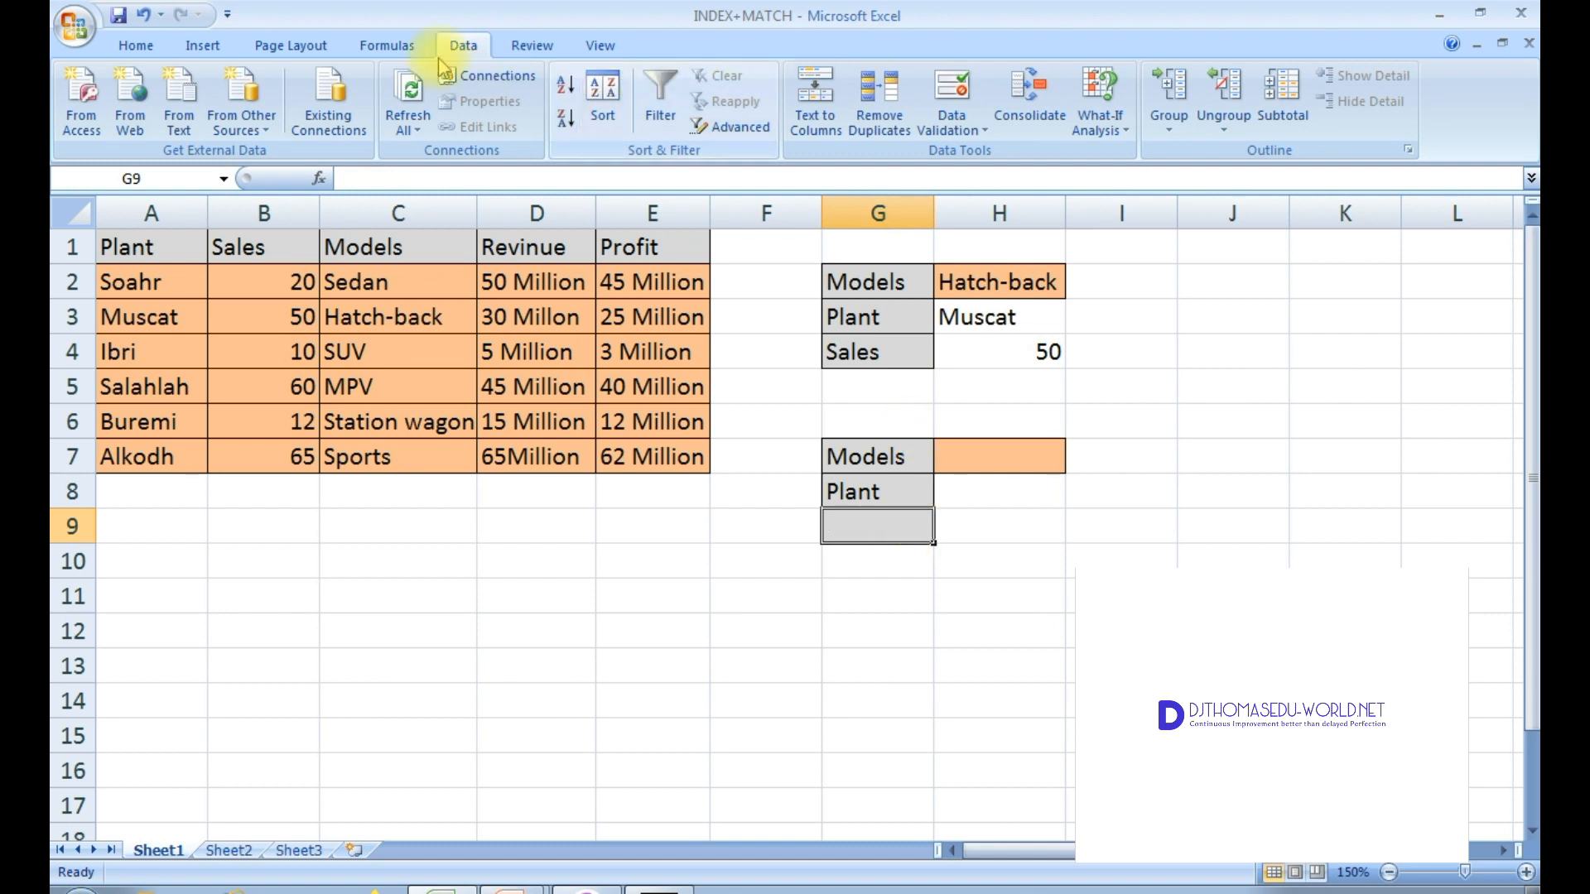
click(961, 100)
click(1234, 409)
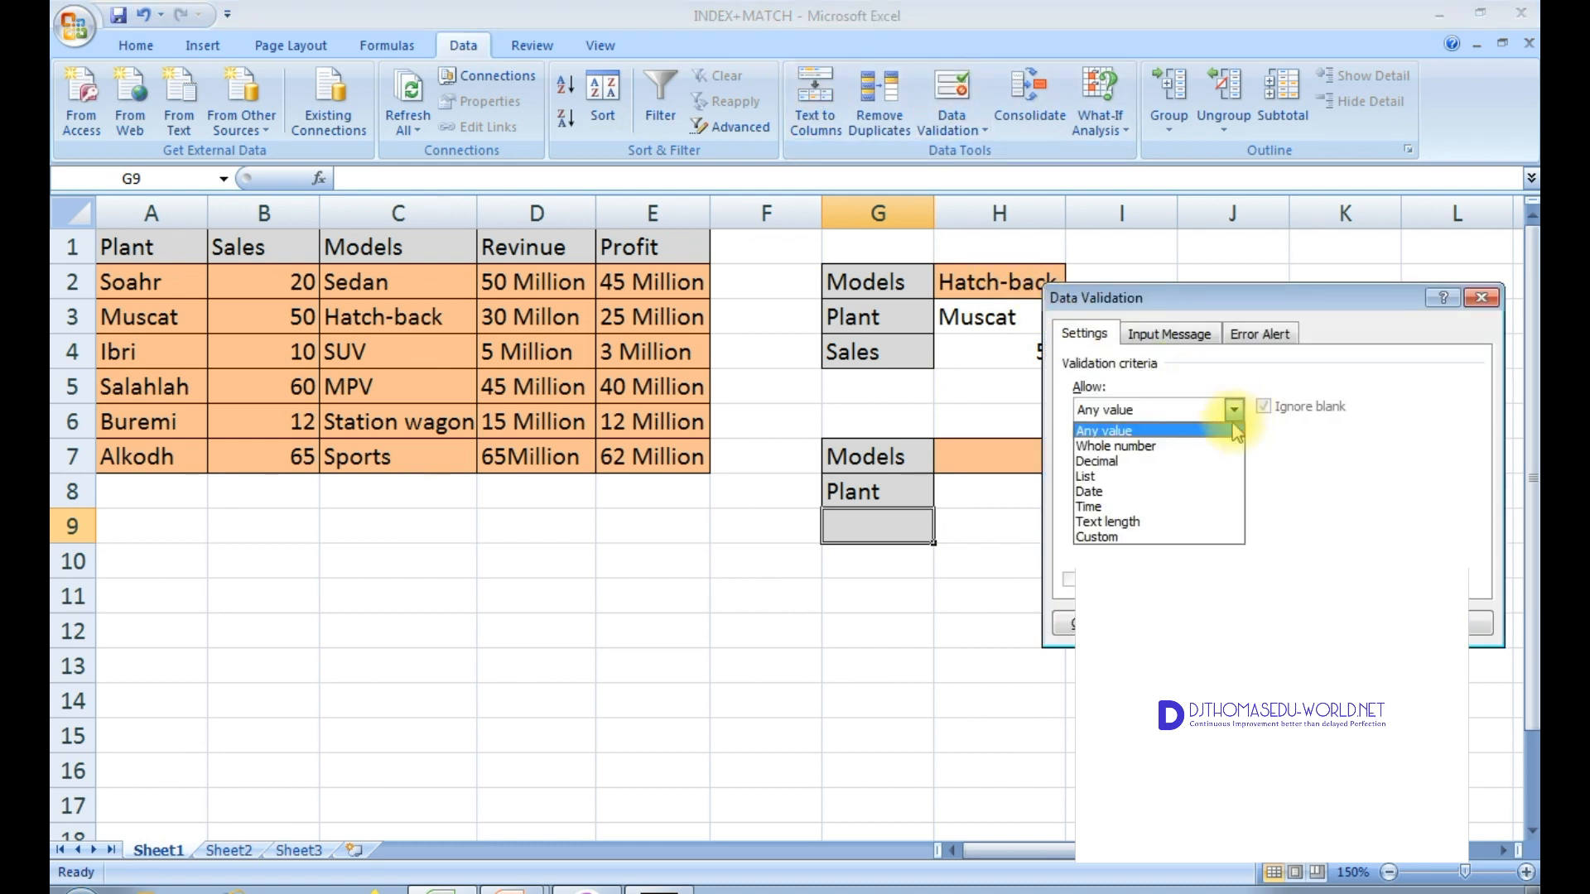
click(1177, 477)
click(1183, 511)
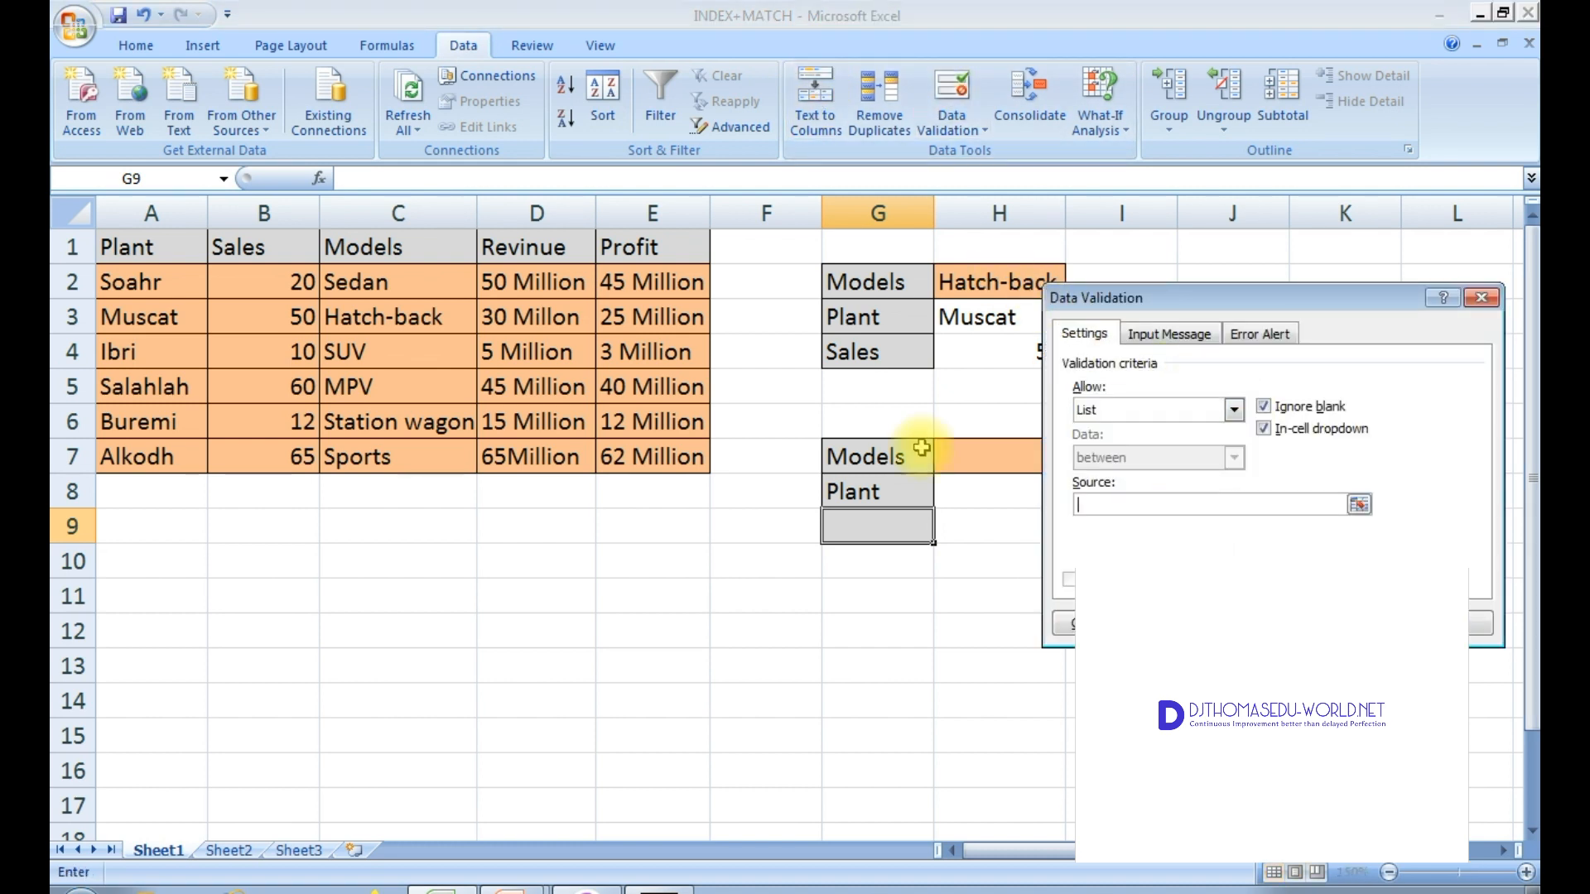
drag(484, 247, 631, 246)
key(Return)
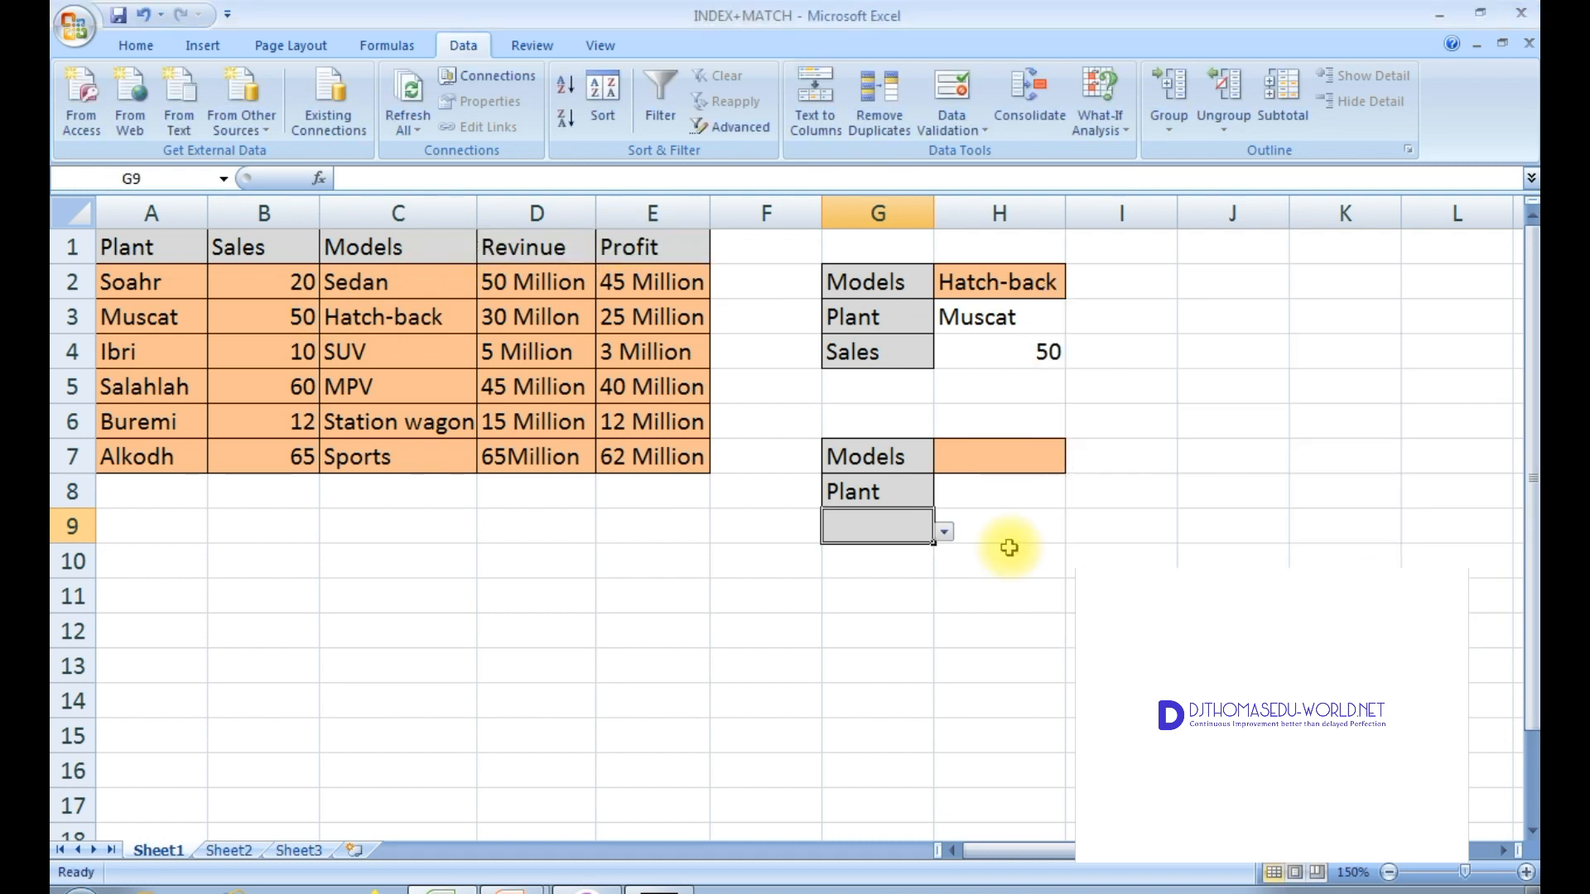
Step: Choose Revinue in G9 and MPV in H7 from their dropdown lists
click(945, 532)
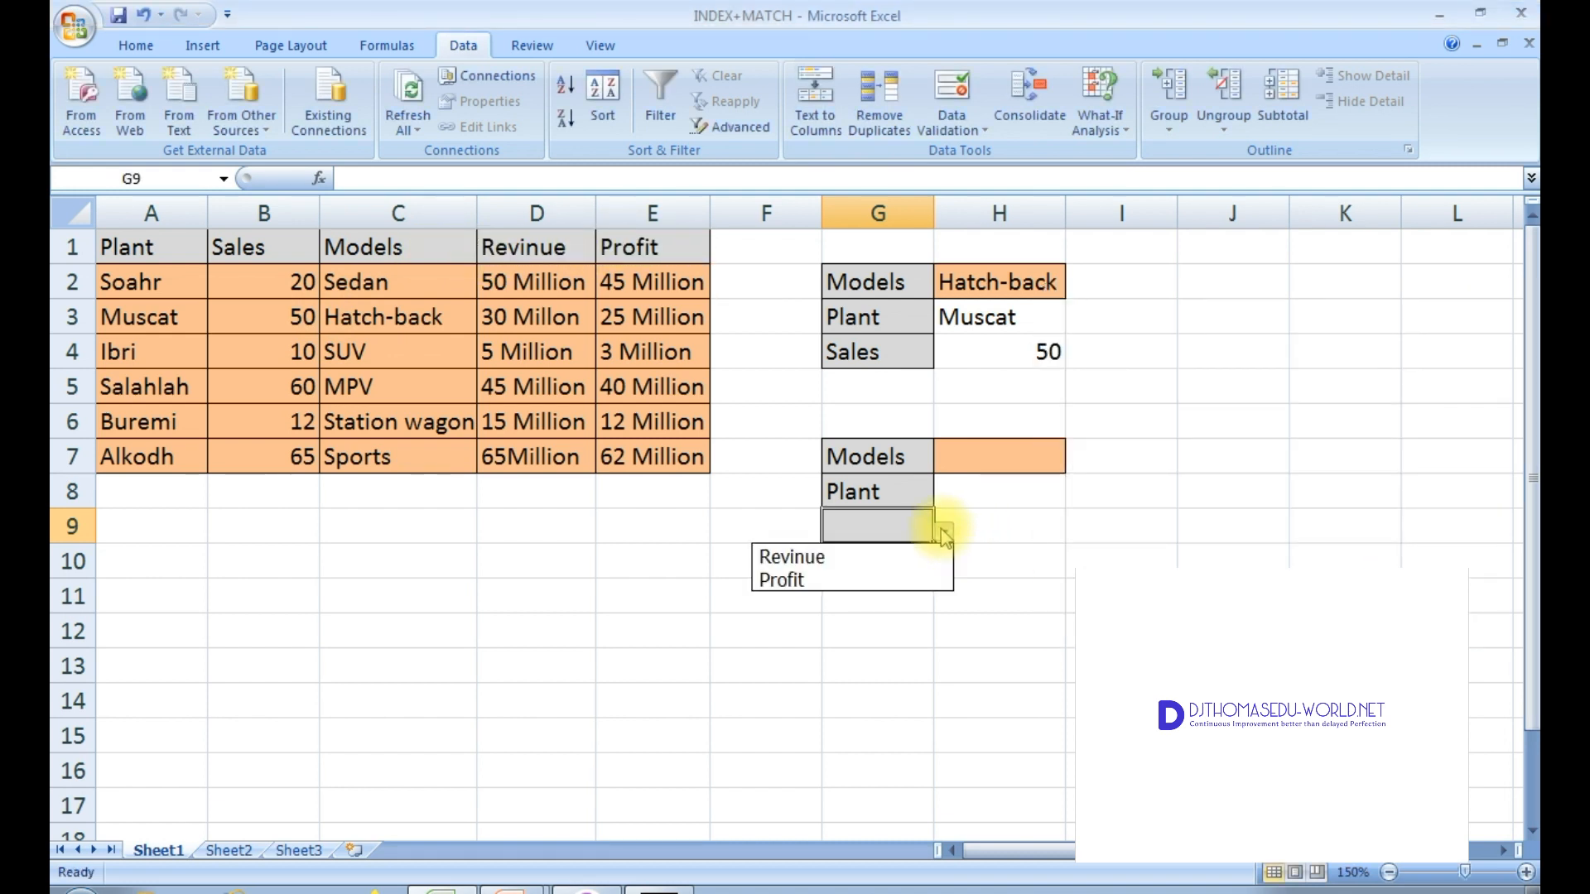
click(894, 556)
click(1006, 492)
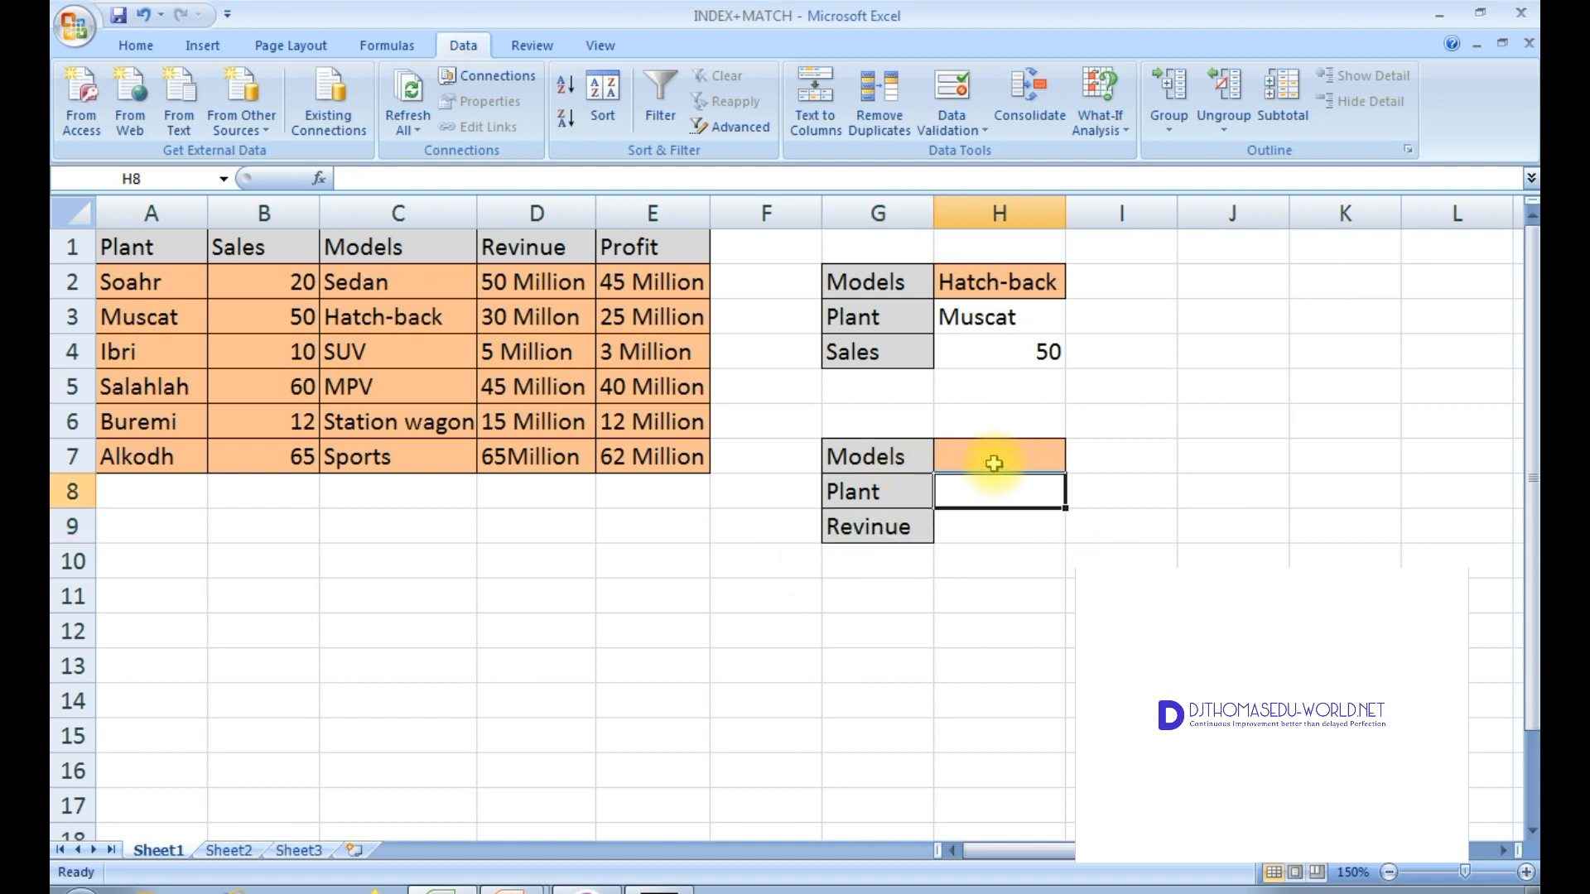
click(994, 464)
click(1075, 463)
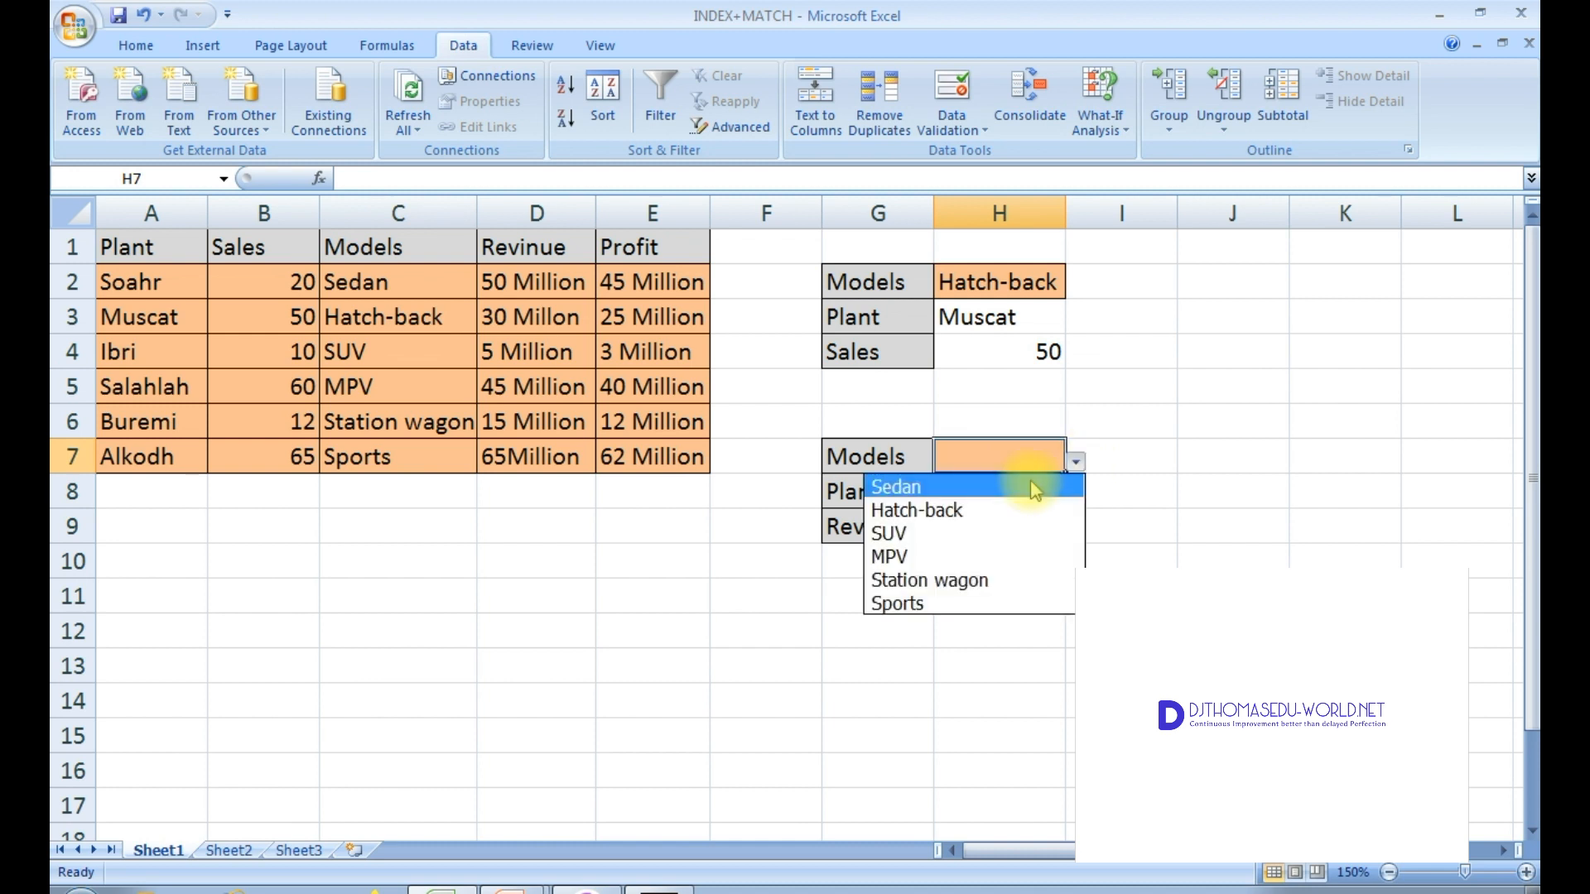
click(1012, 554)
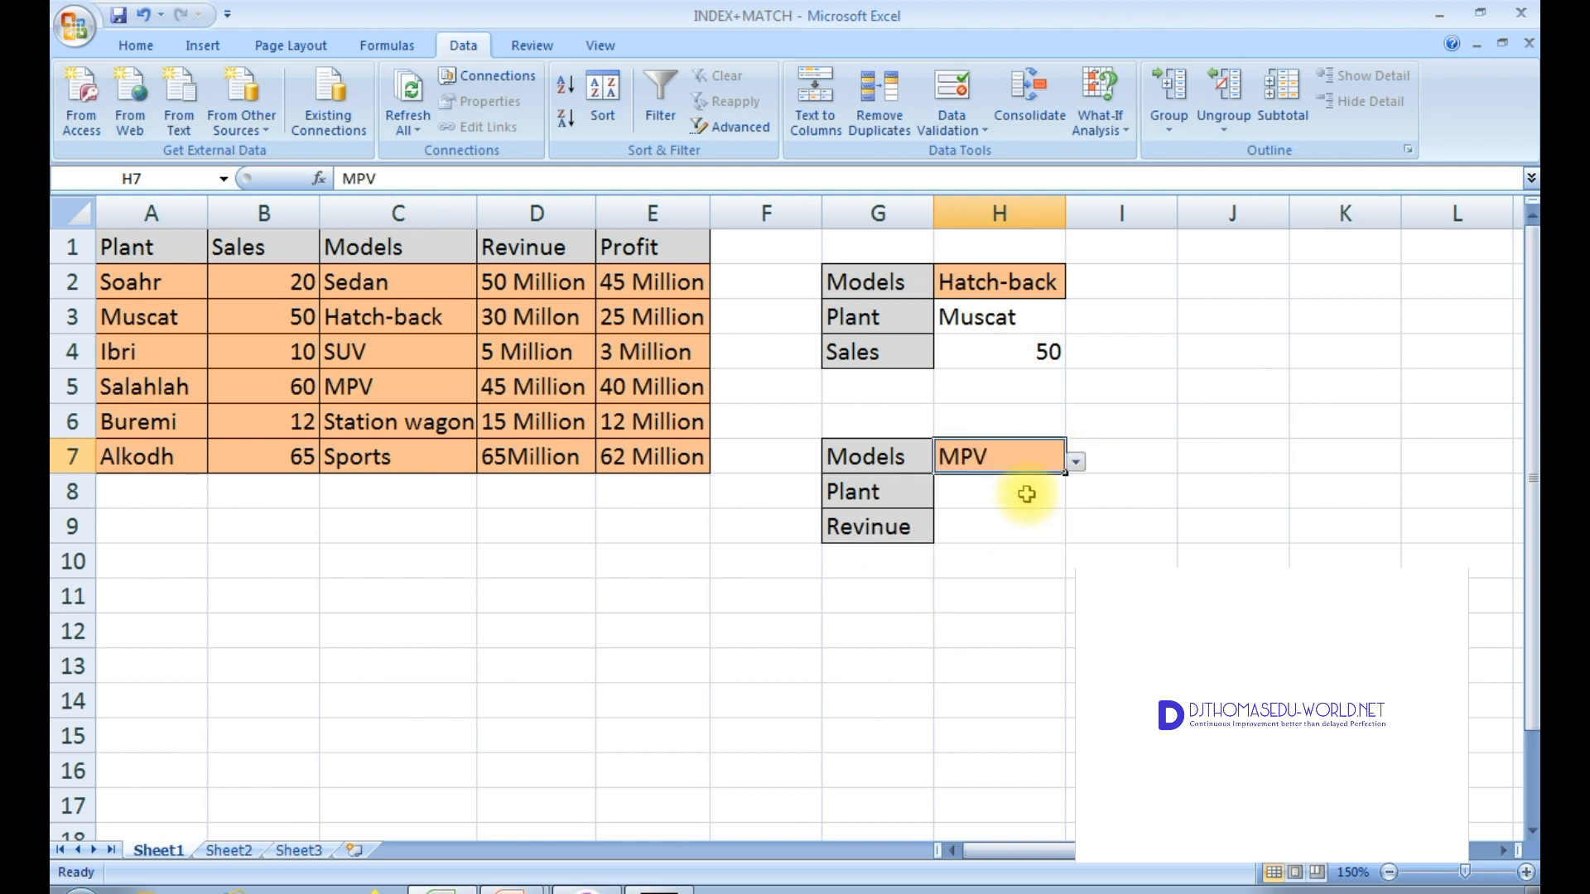
click(1027, 494)
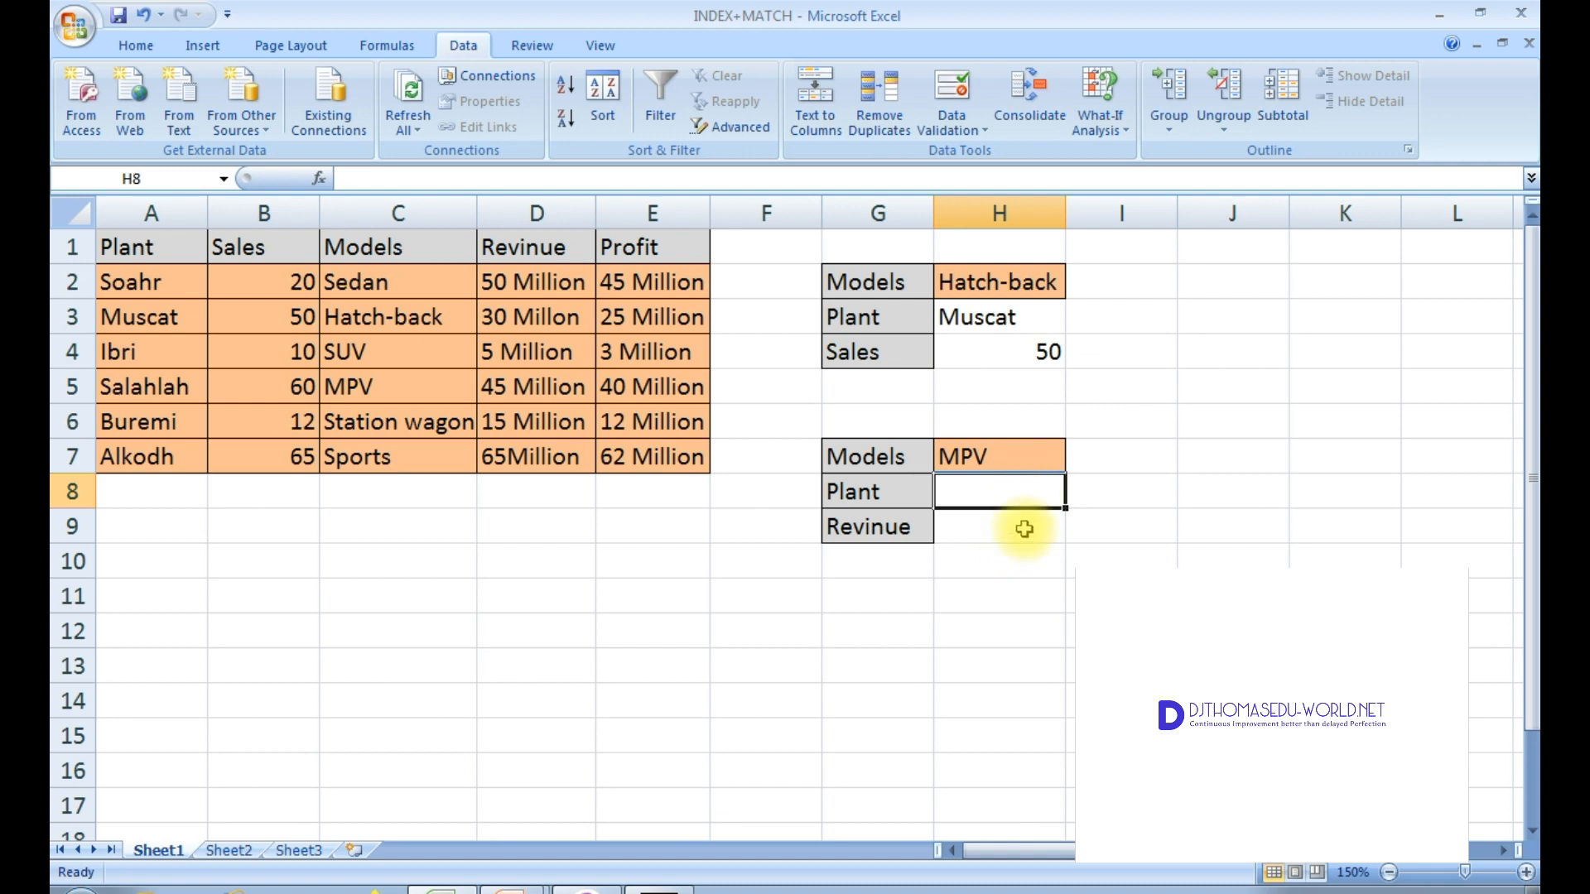
click(1024, 528)
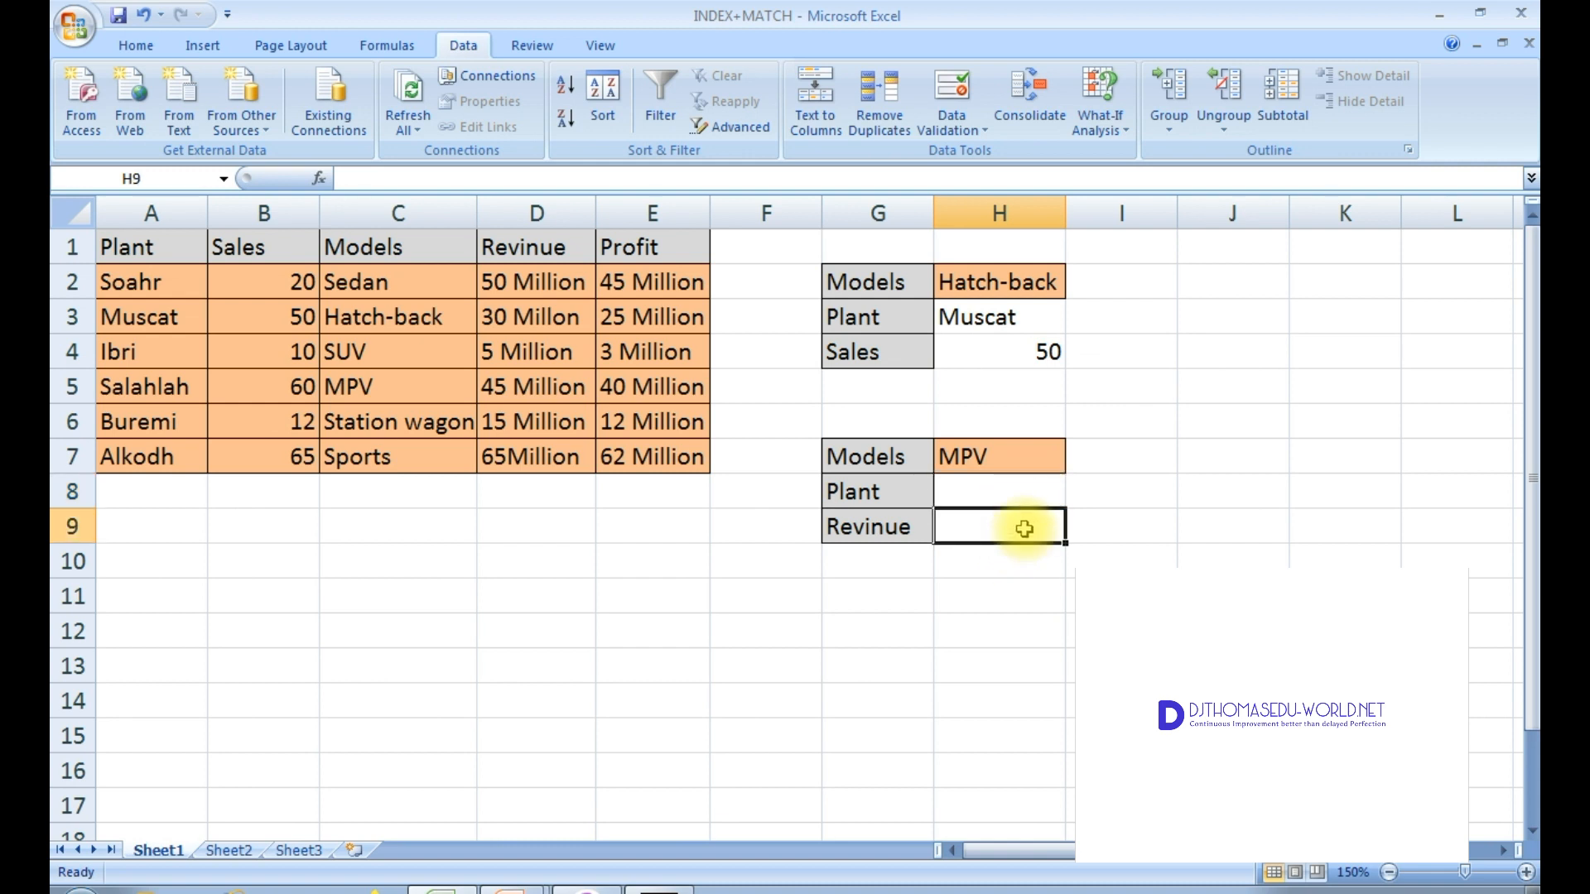
click(1050, 491)
click(1004, 526)
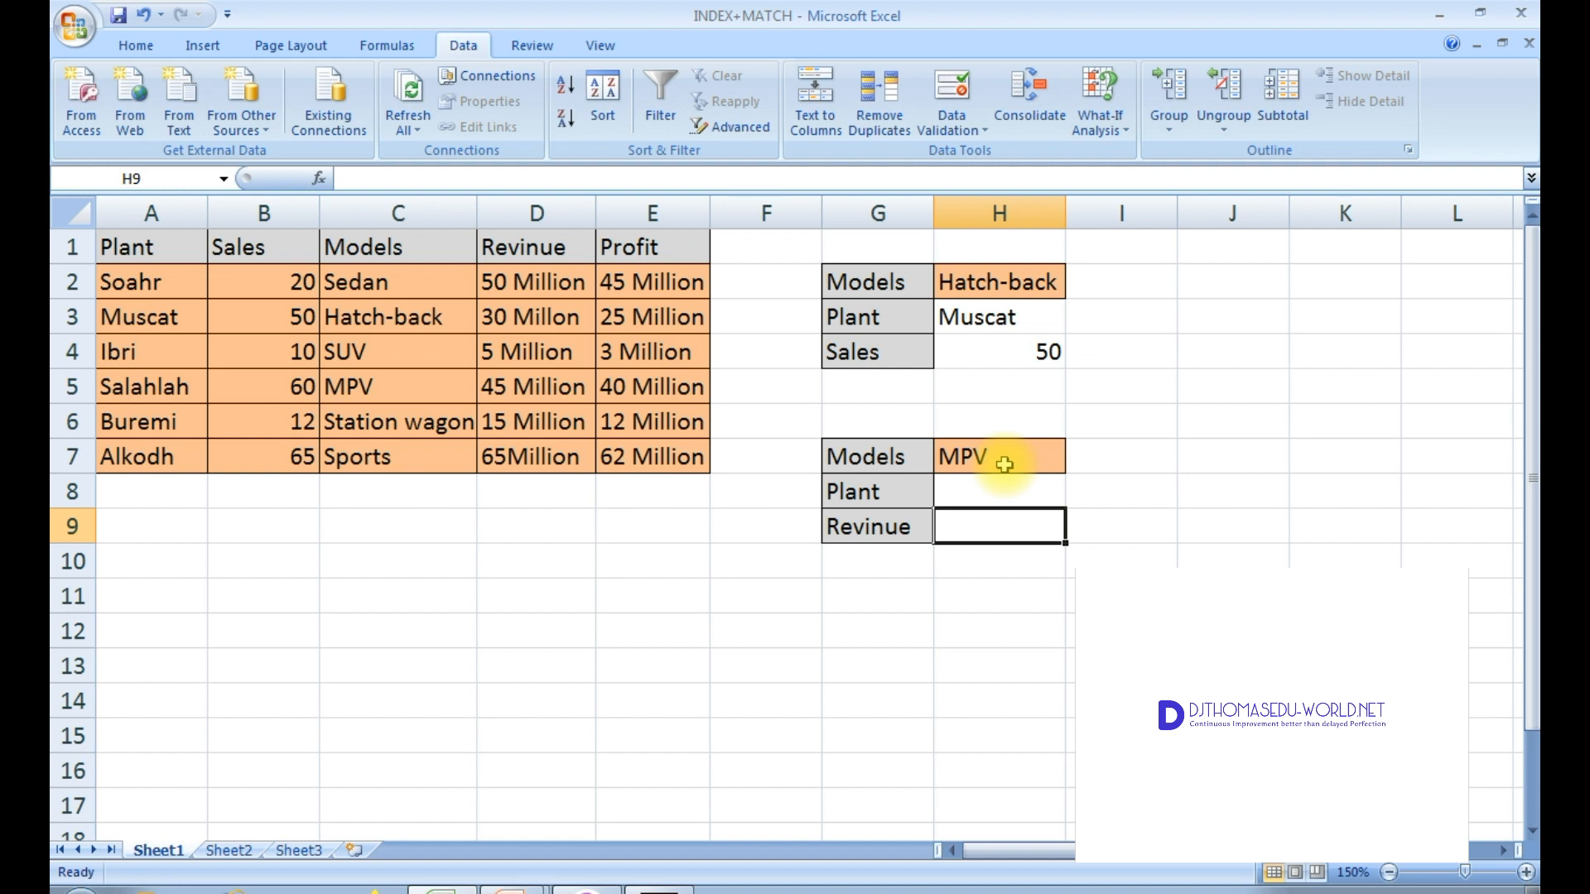
Step: Start an INDEX formula in H9 using the range D2:E7 as the array
text(=inex)
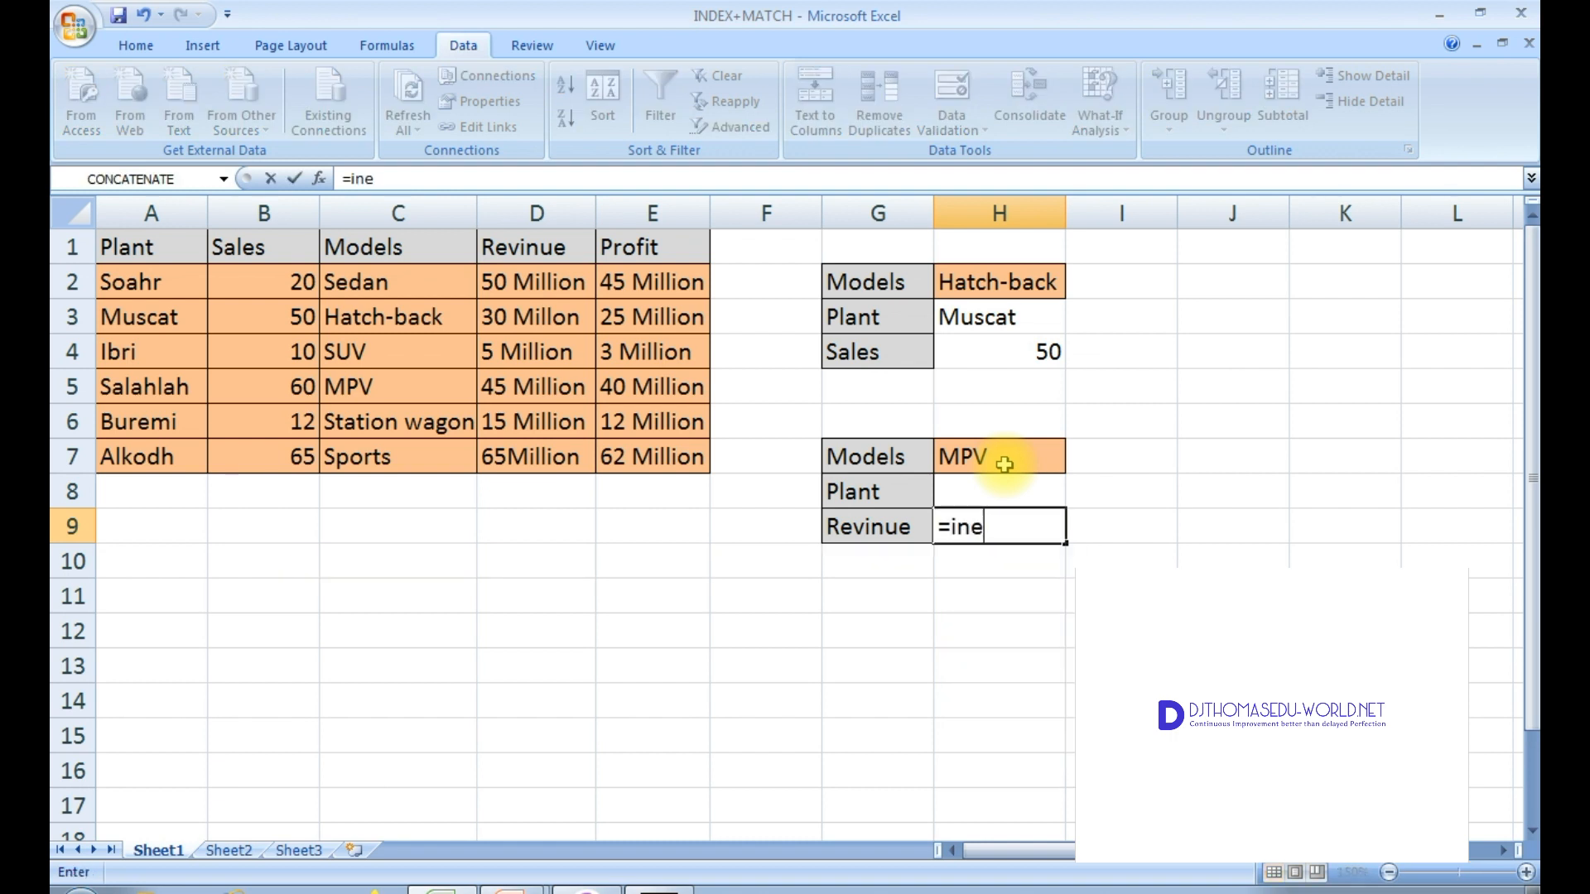
key(BackSpace)
key(BackSpace)
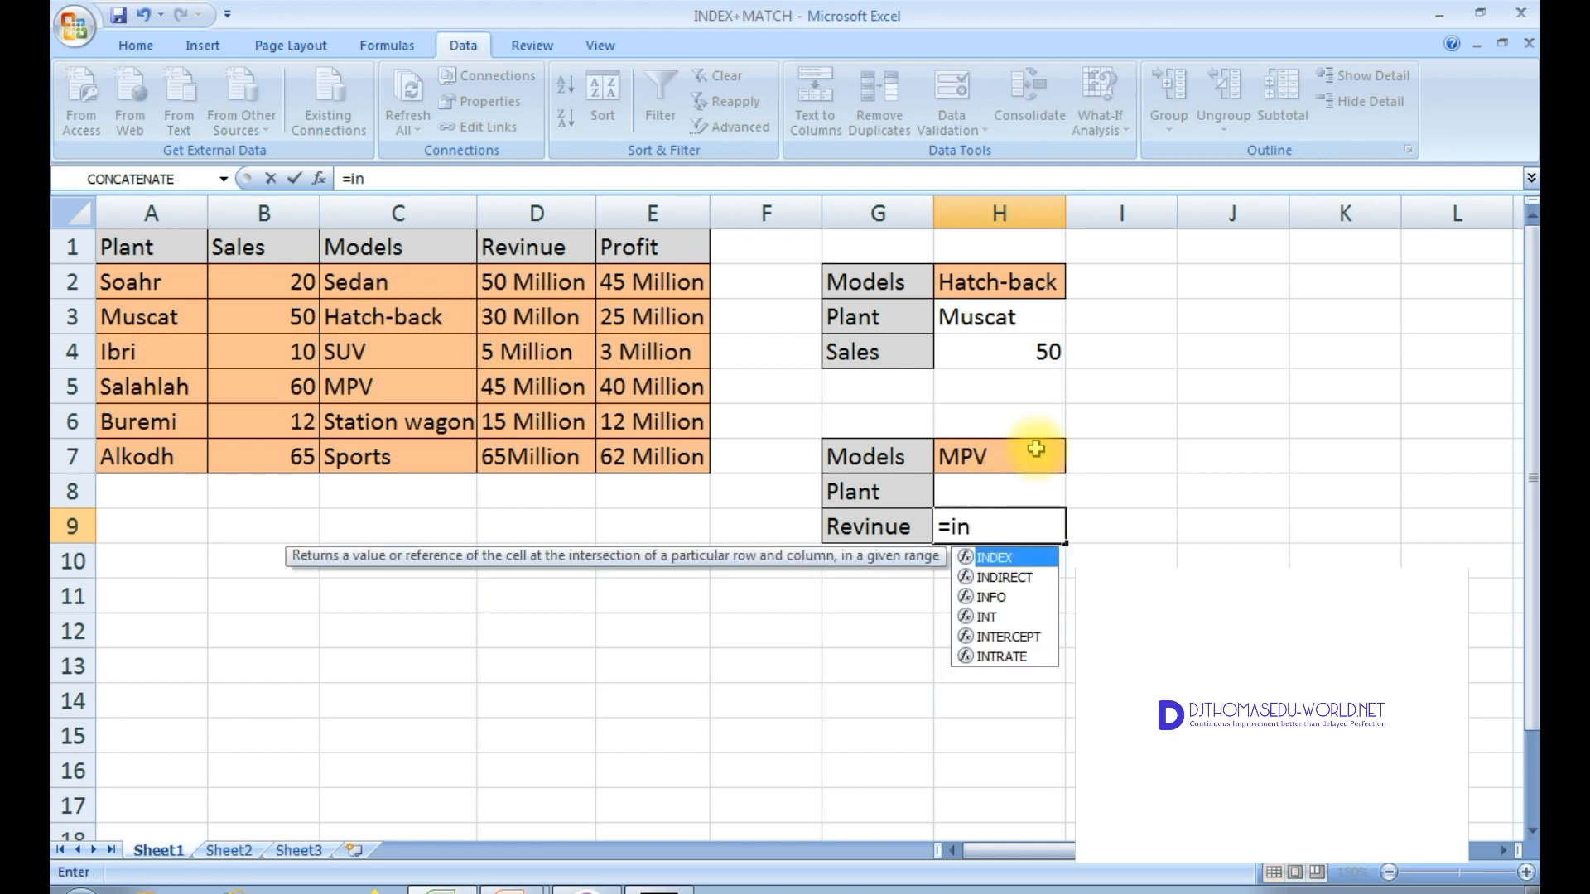
double_click(1000, 559)
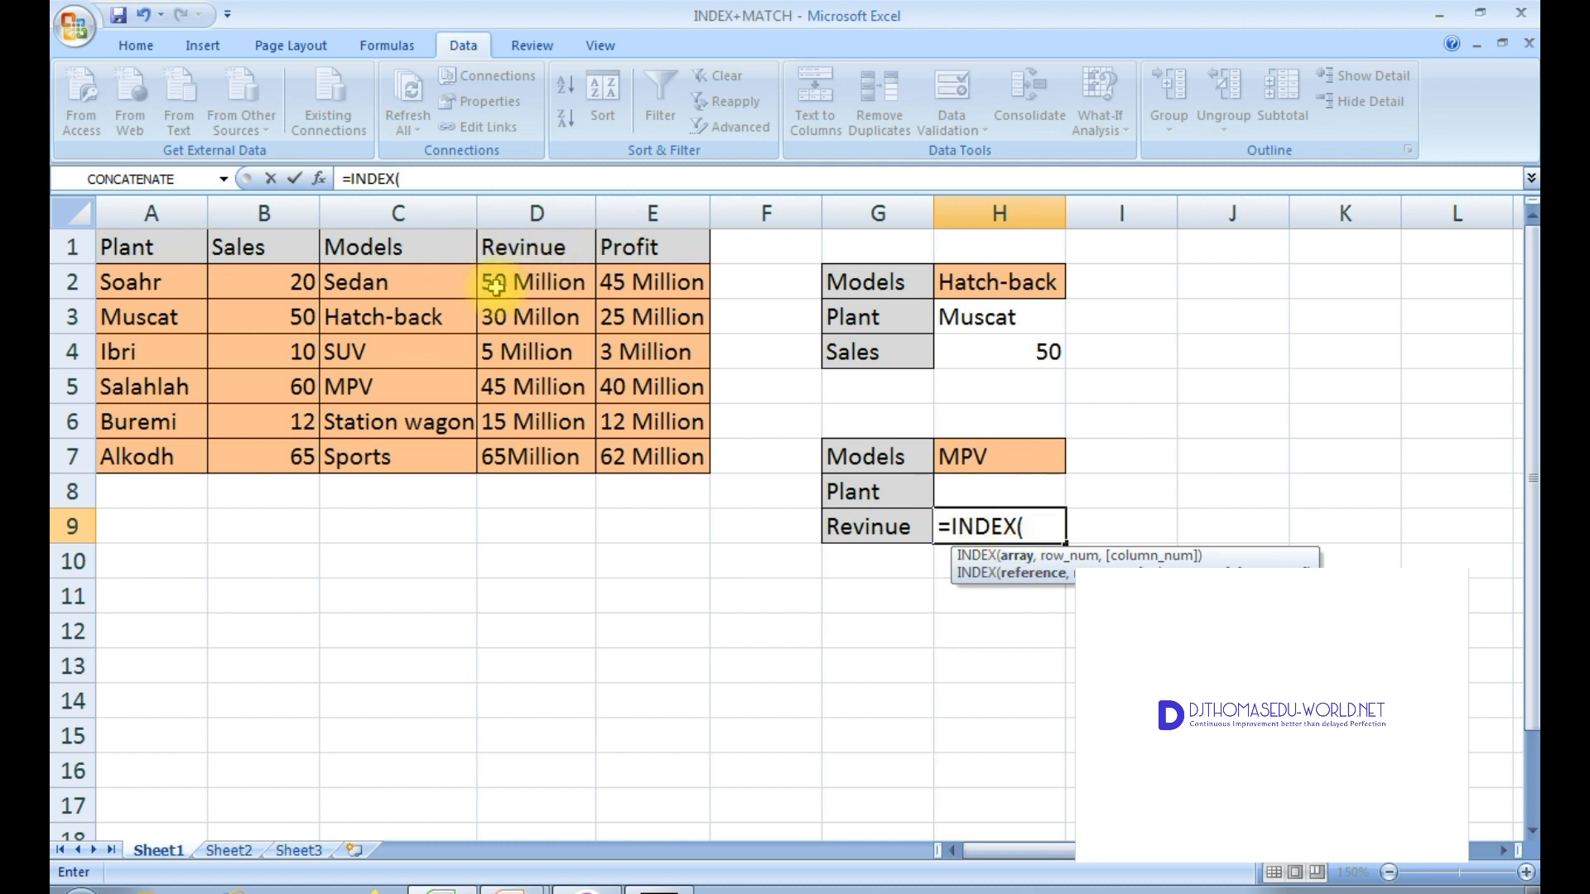
drag(517, 276, 654, 464)
text(,ma)
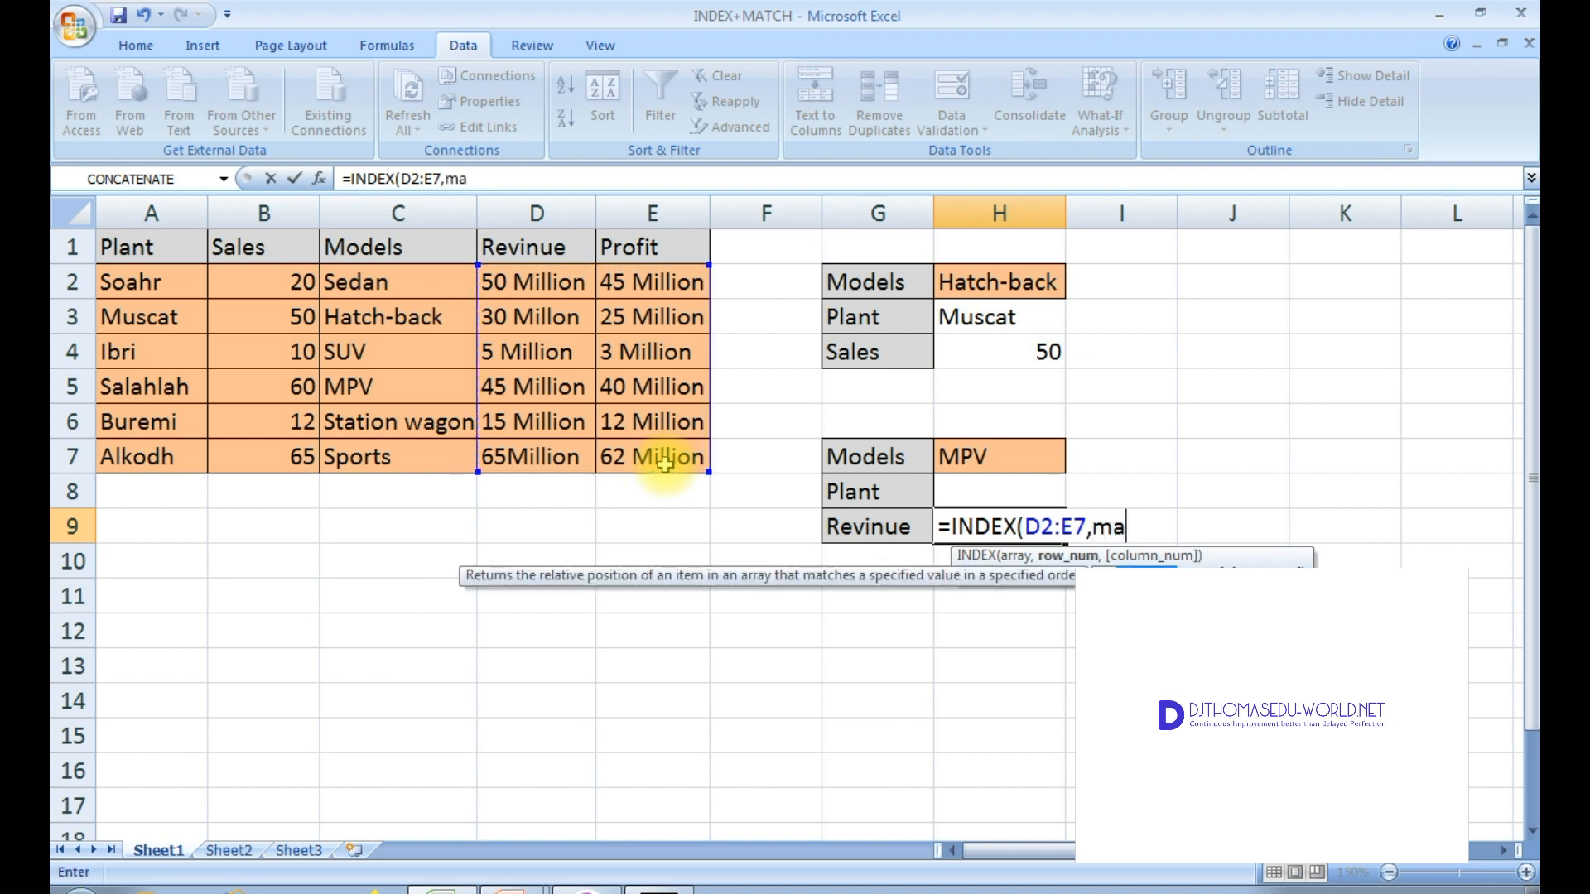
text(tch)
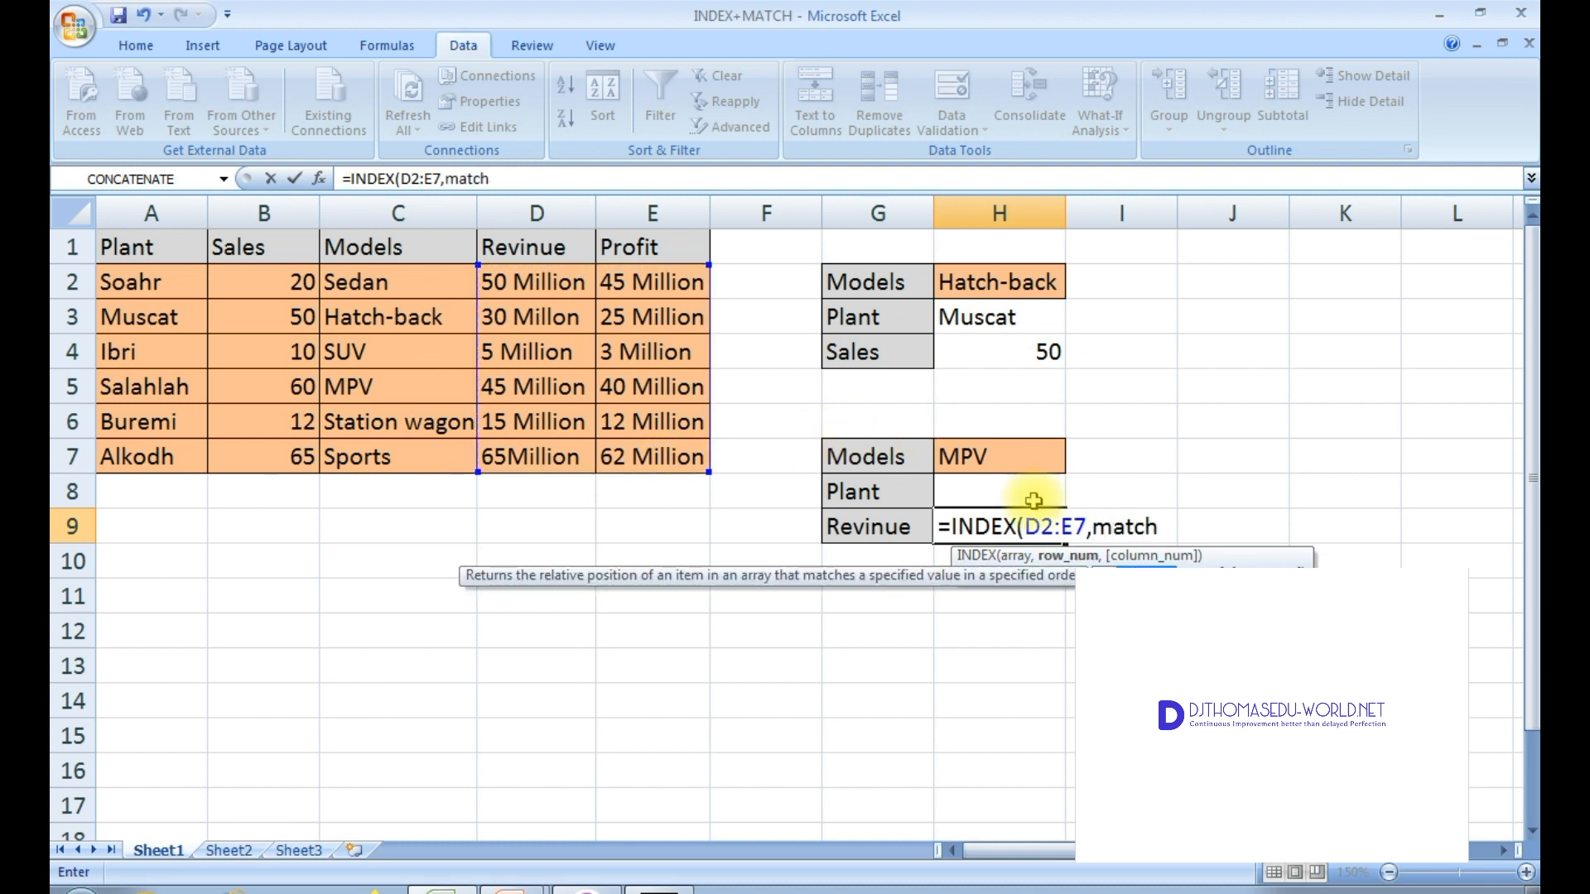
Step: Add MATCH(H7,C2:C7,0) as the INDEX row number in the H9 formula
double_click(1146, 573)
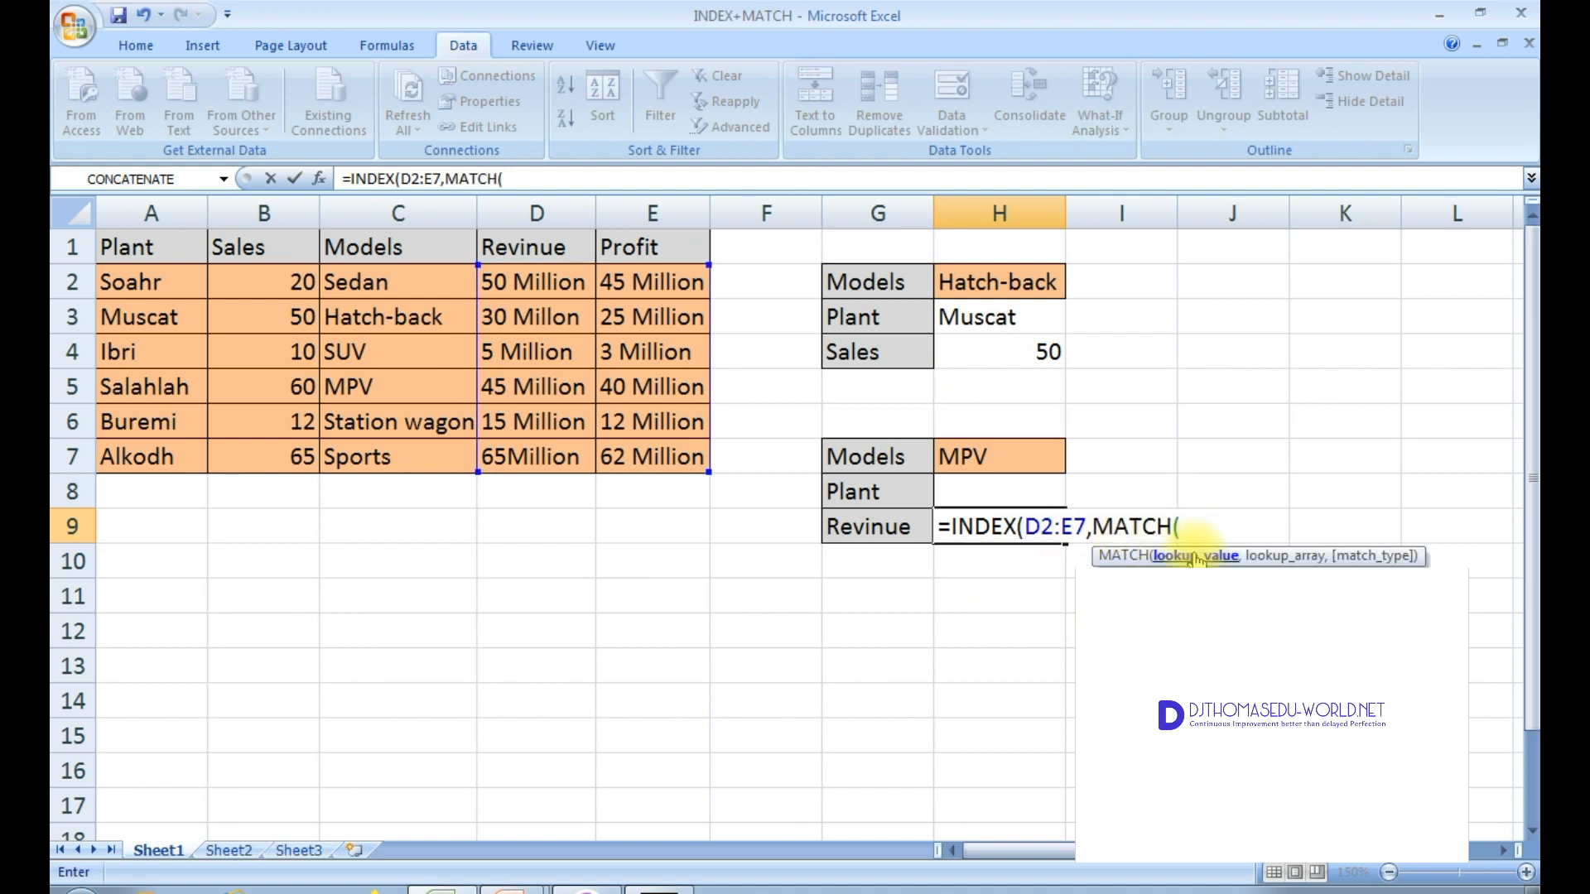
click(978, 456)
text(,)
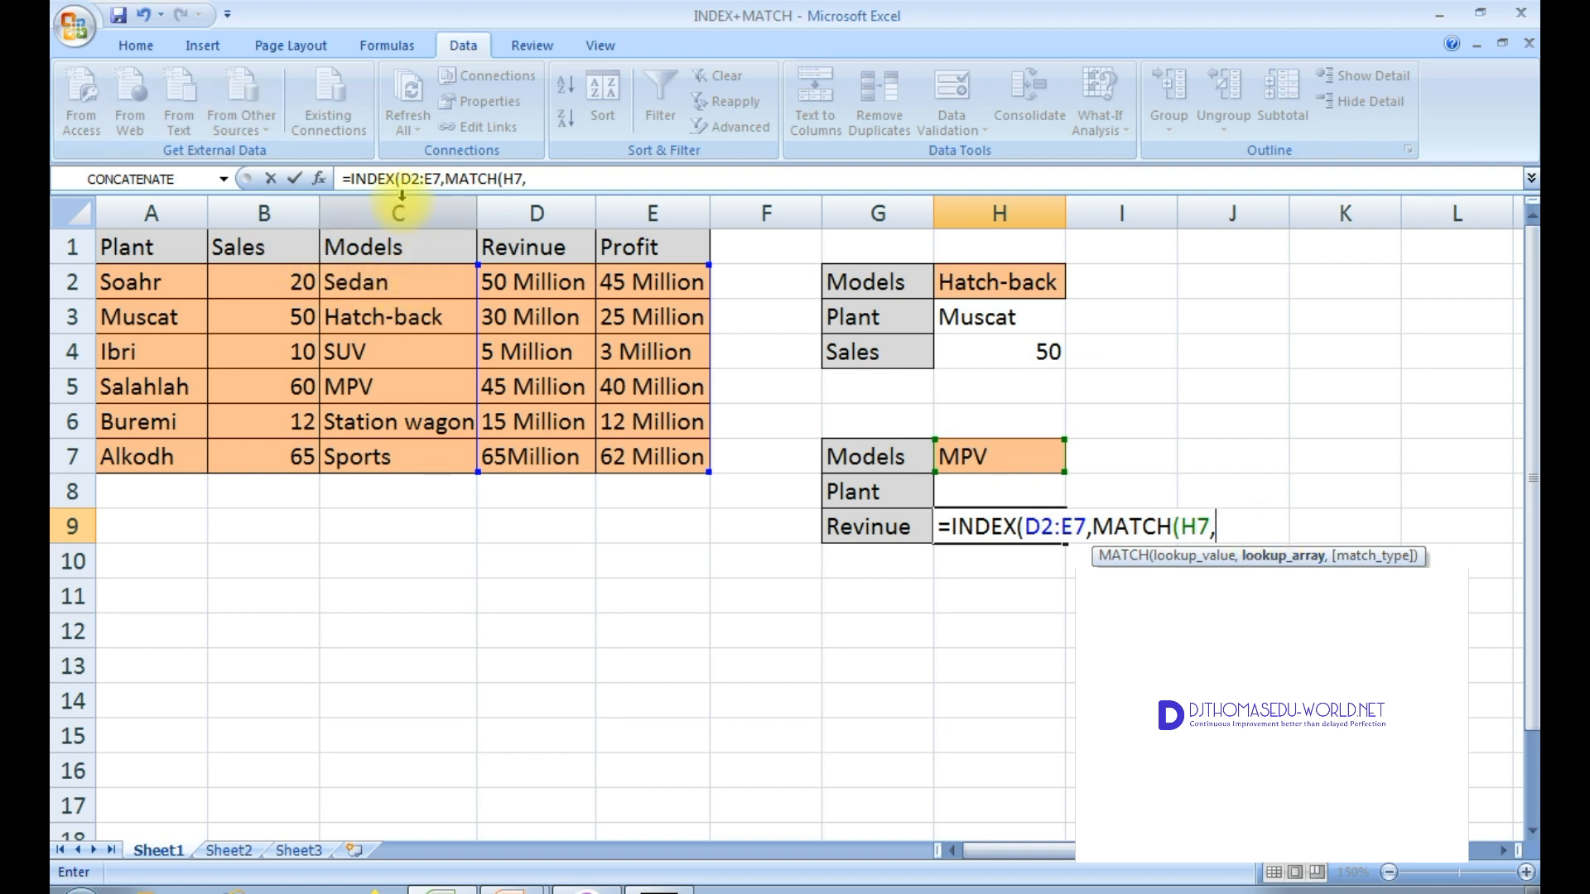
drag(414, 292, 425, 478)
text(,)
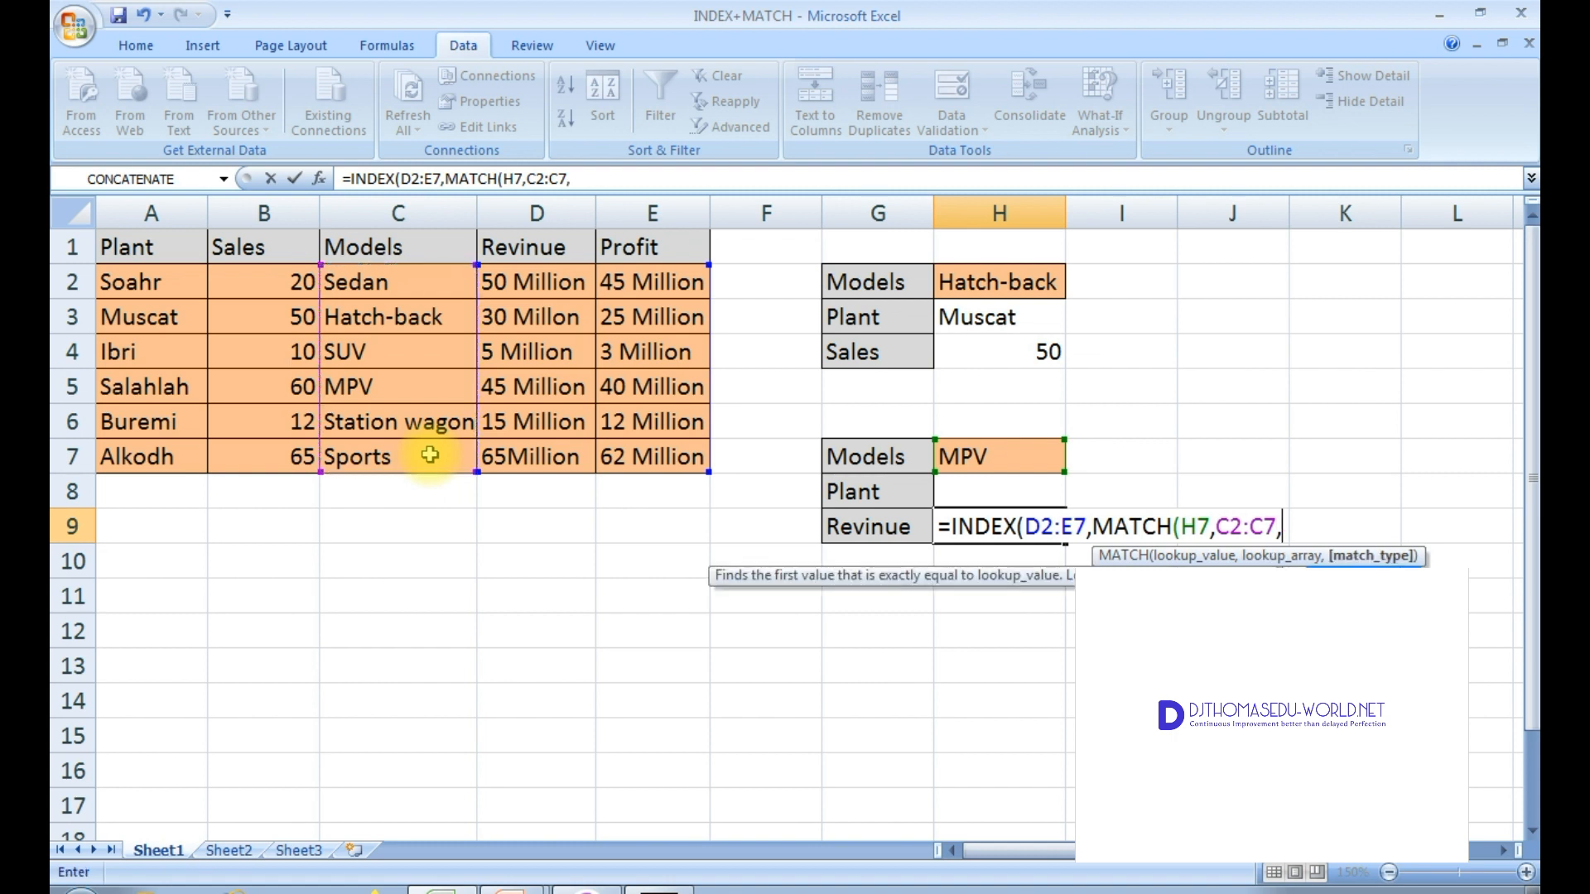
text(0))
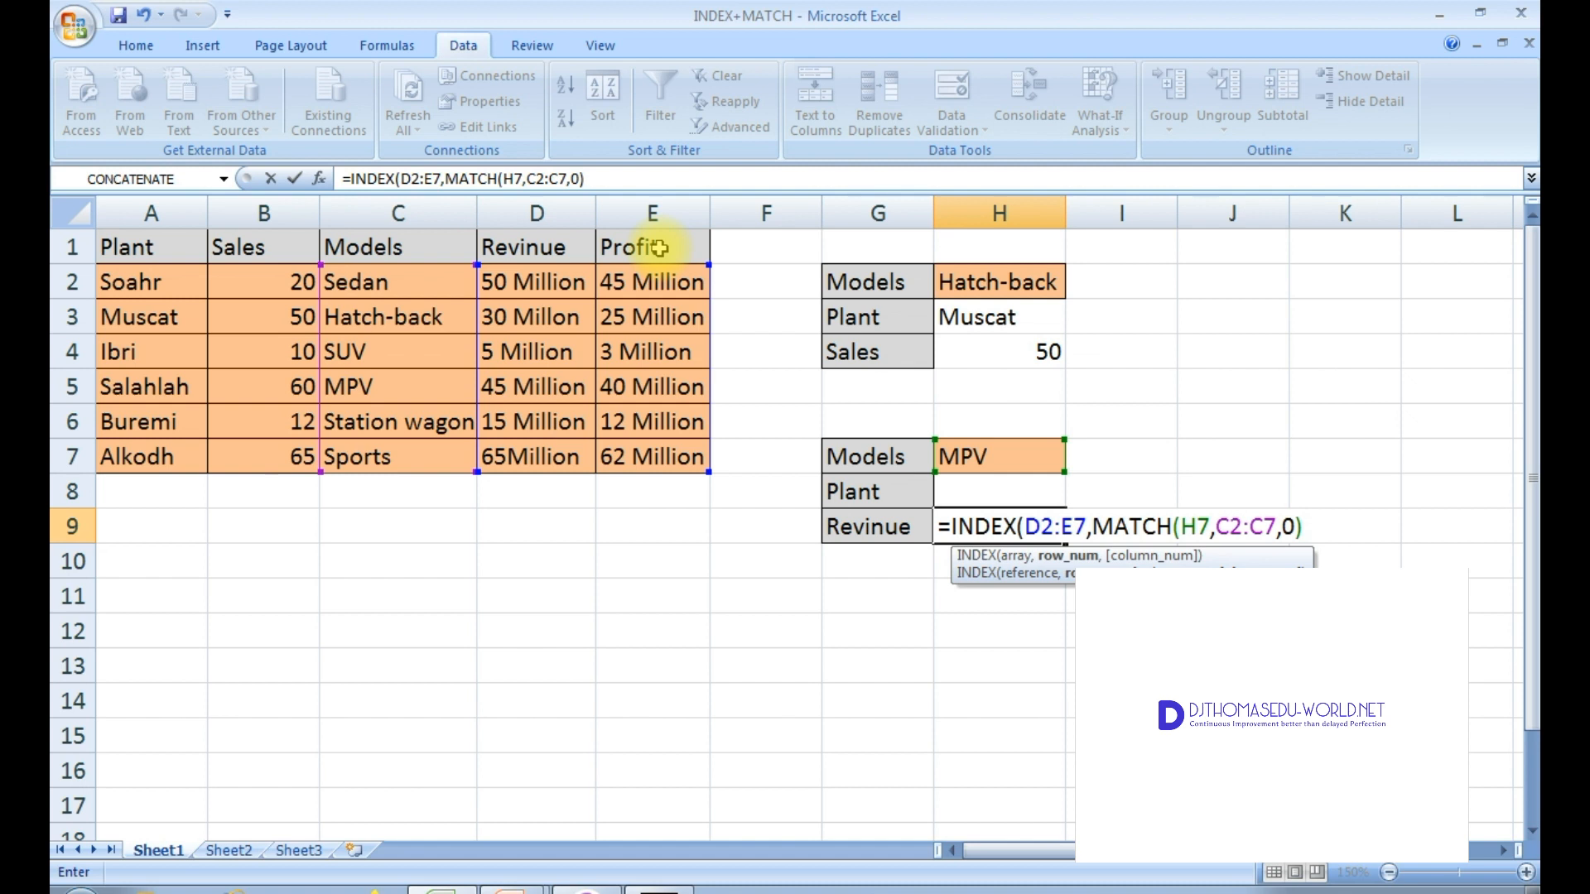
Step: Add MATCH(G9,D1:E1,0) as the INDEX column number in the H9 formula
text(,)
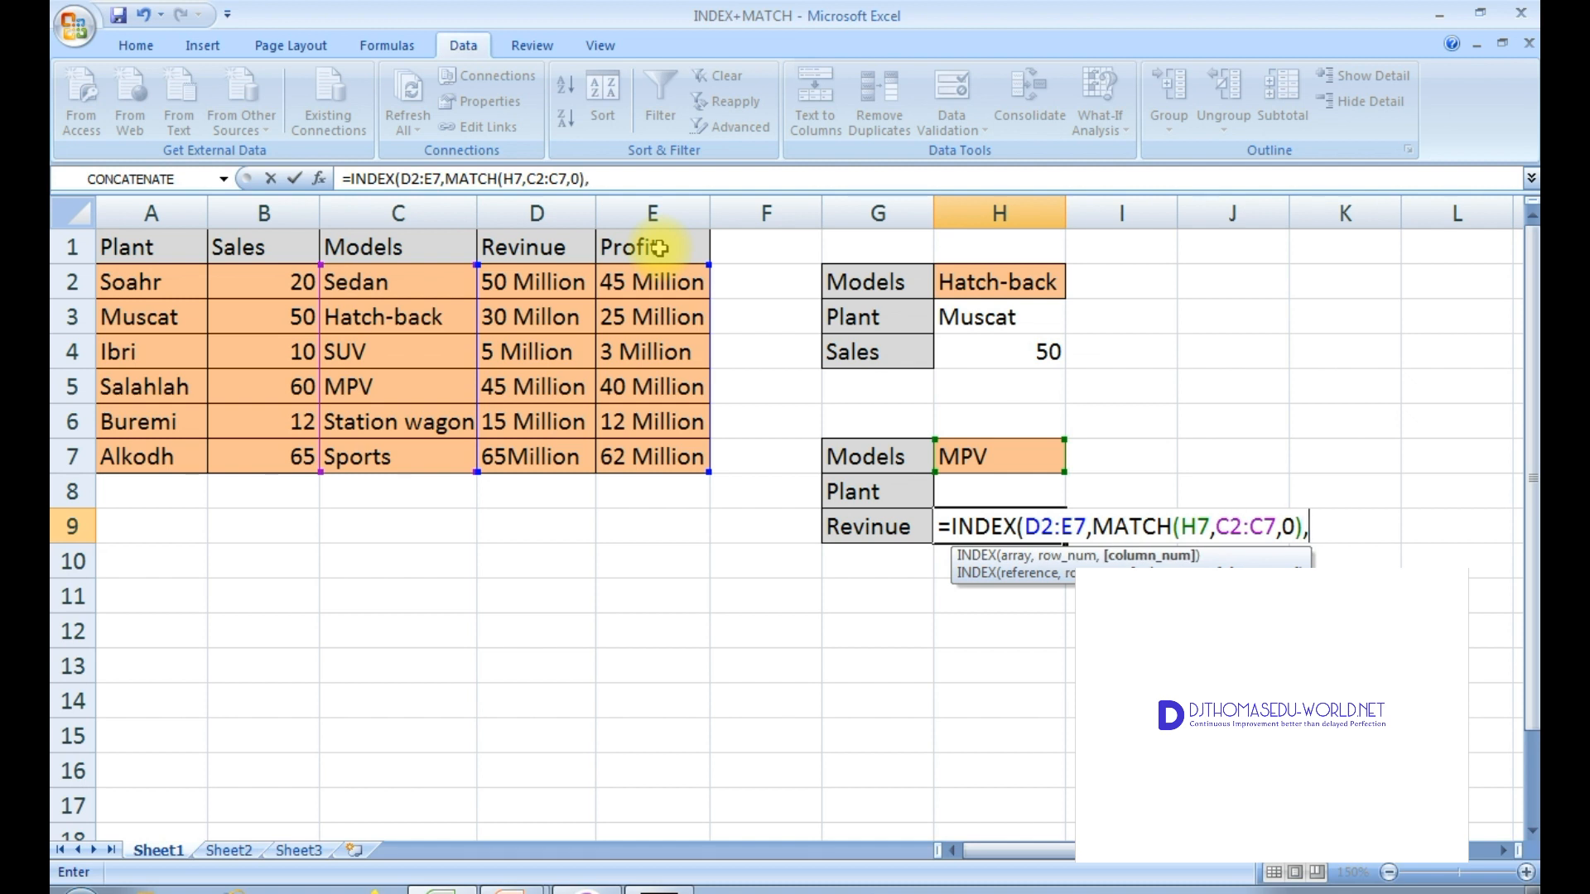
text(match)
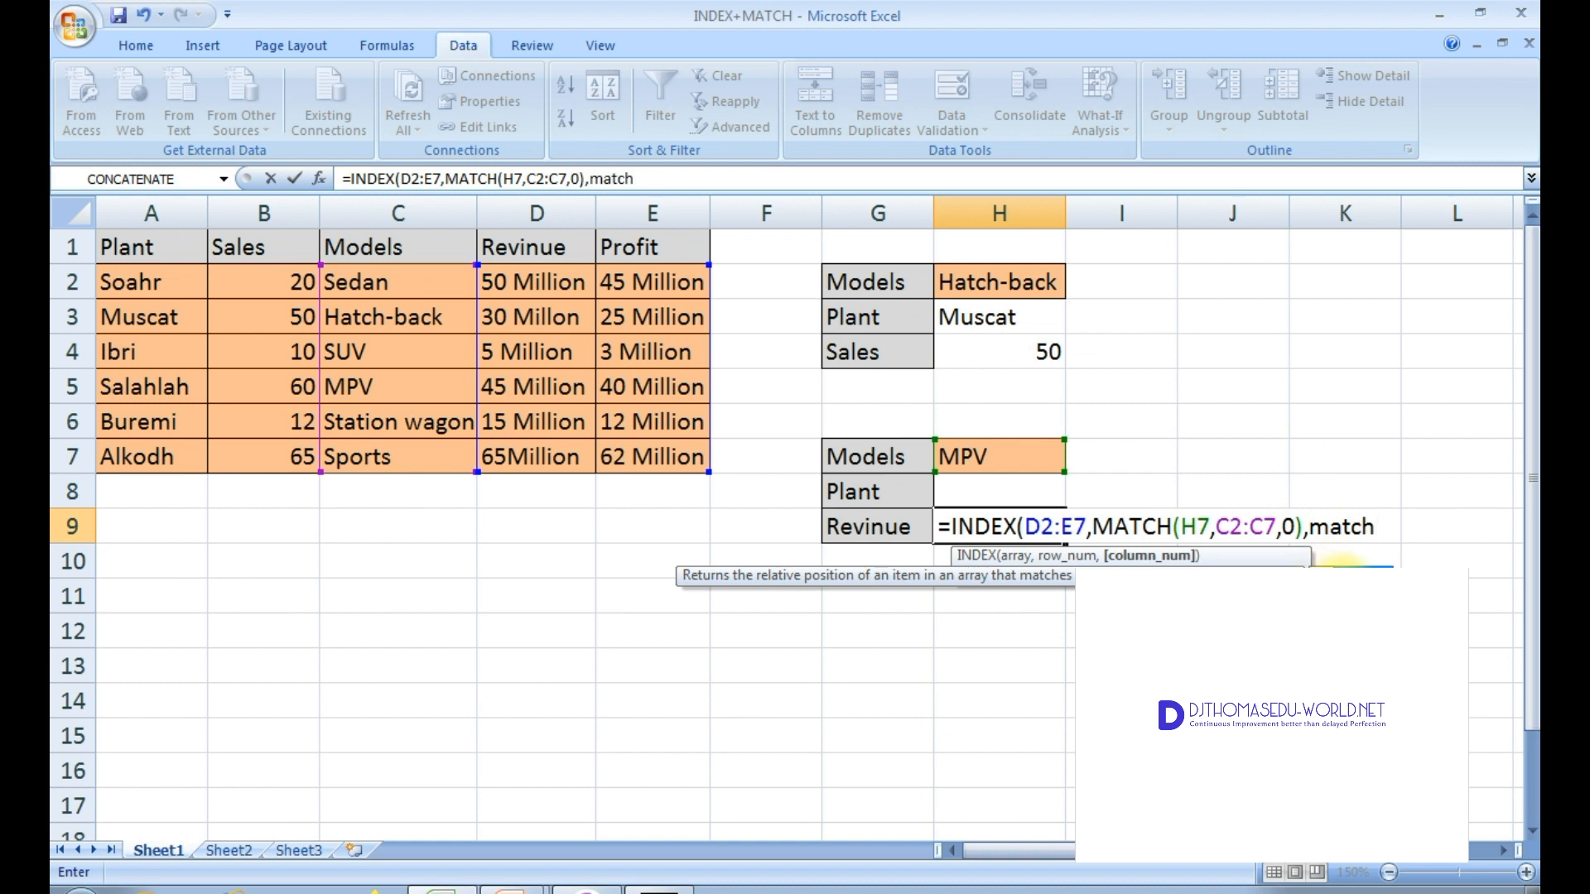
double_click(1342, 571)
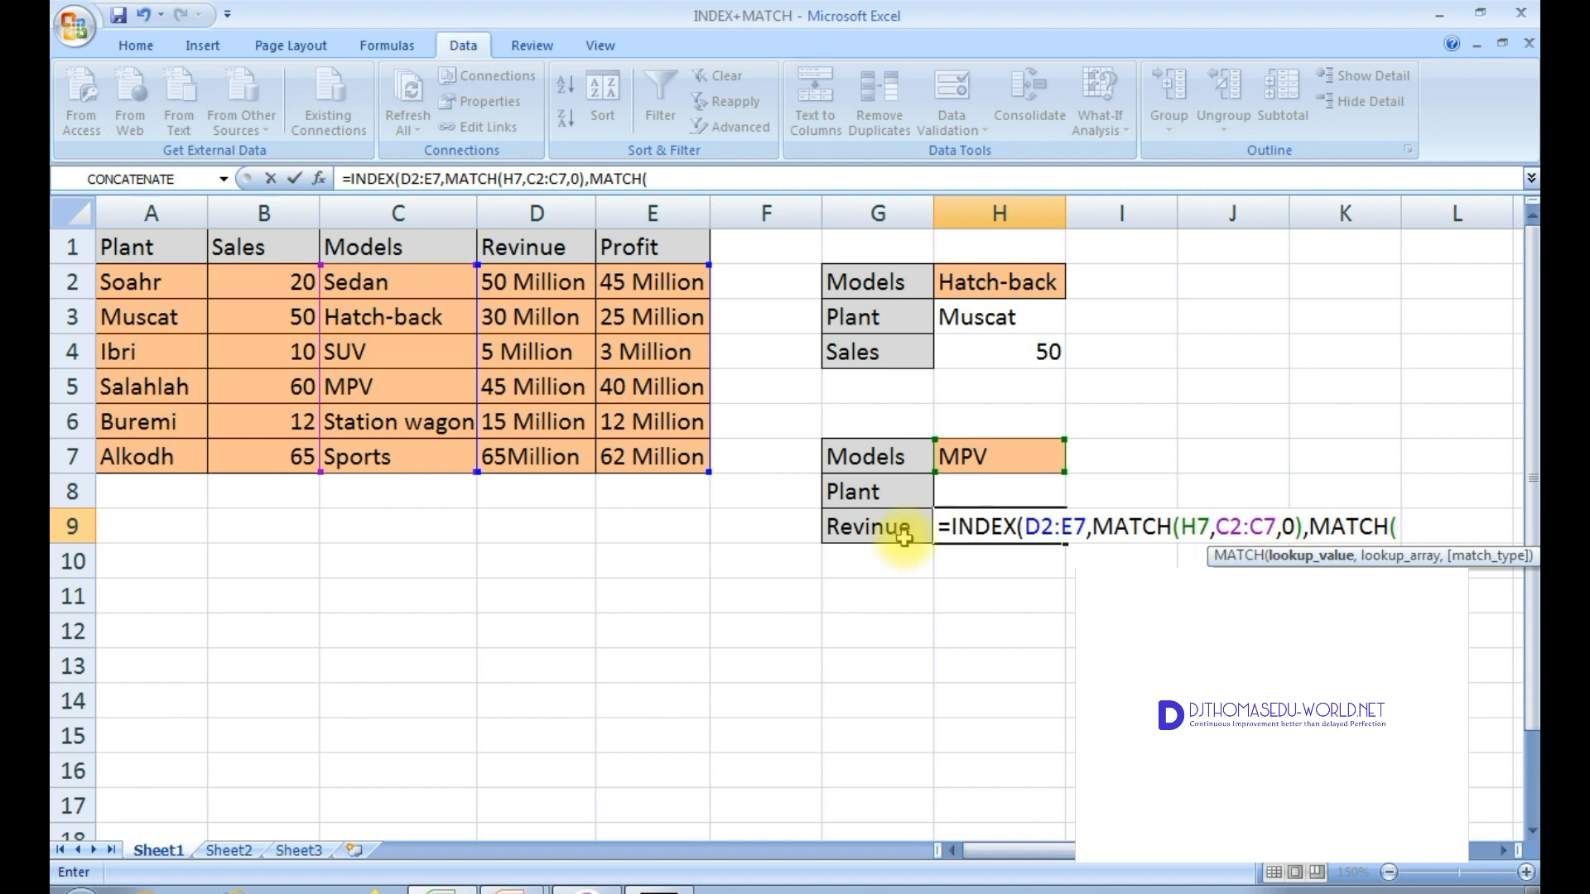
click(905, 538)
text(,)
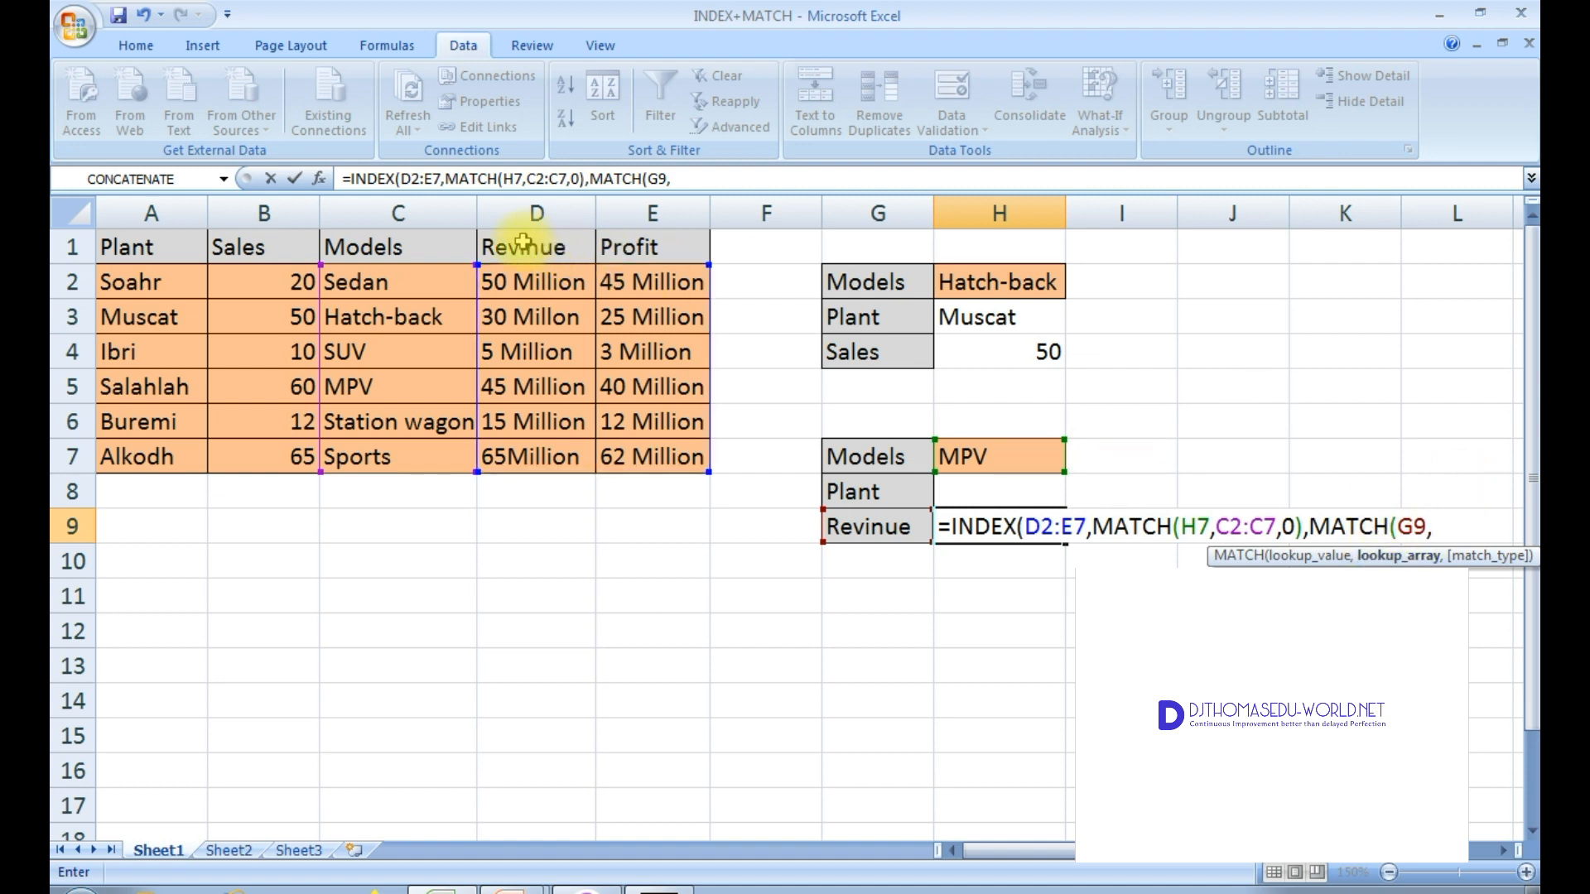
drag(523, 242, 653, 256)
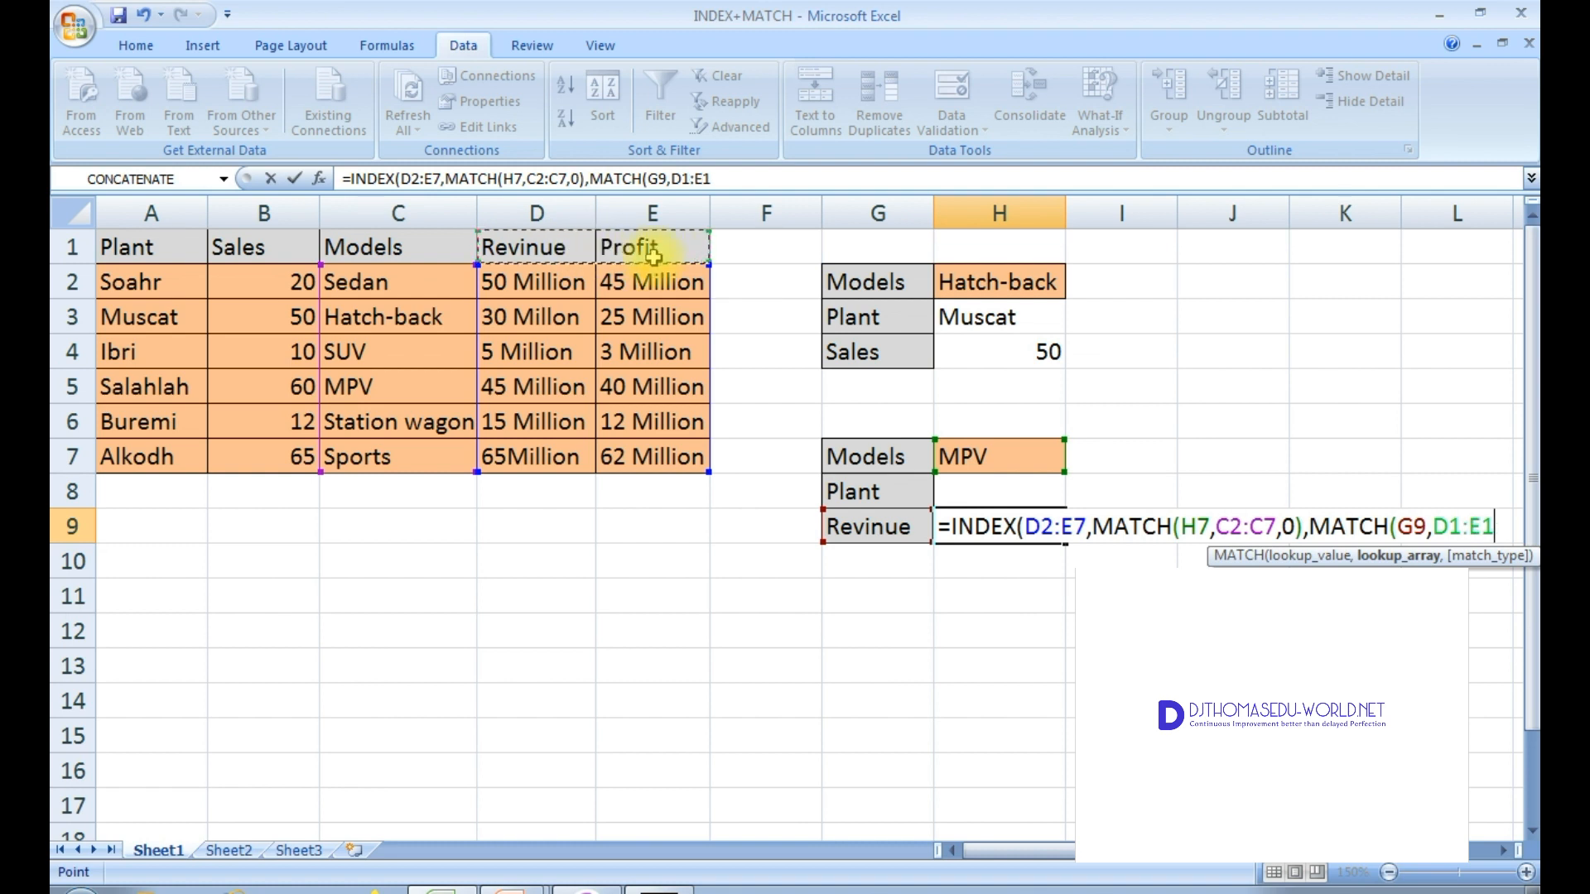
text(,0)
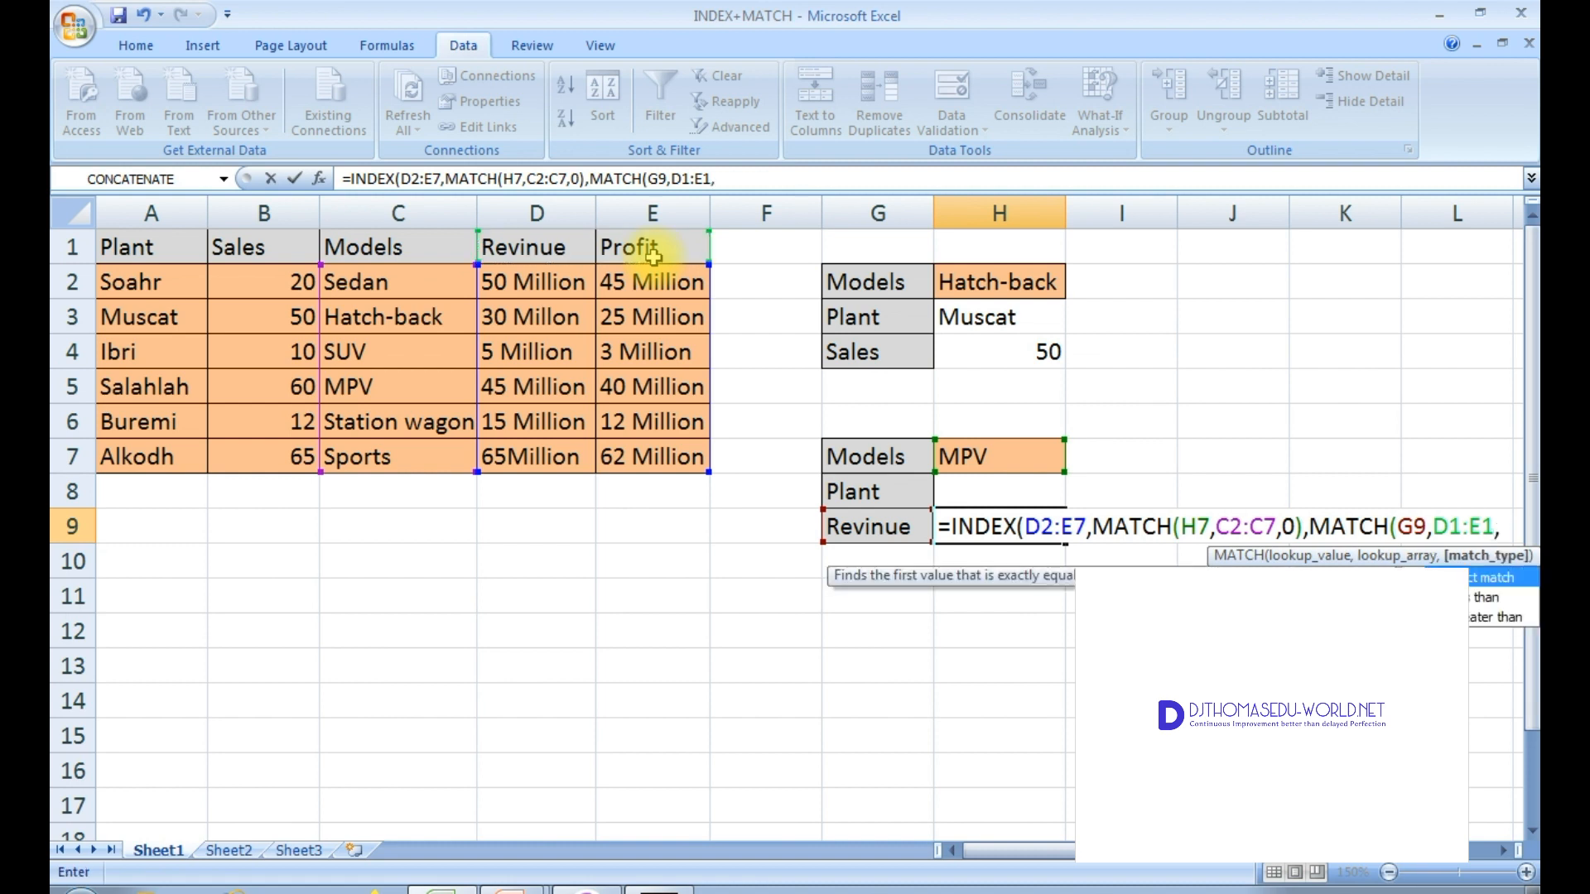
text()))
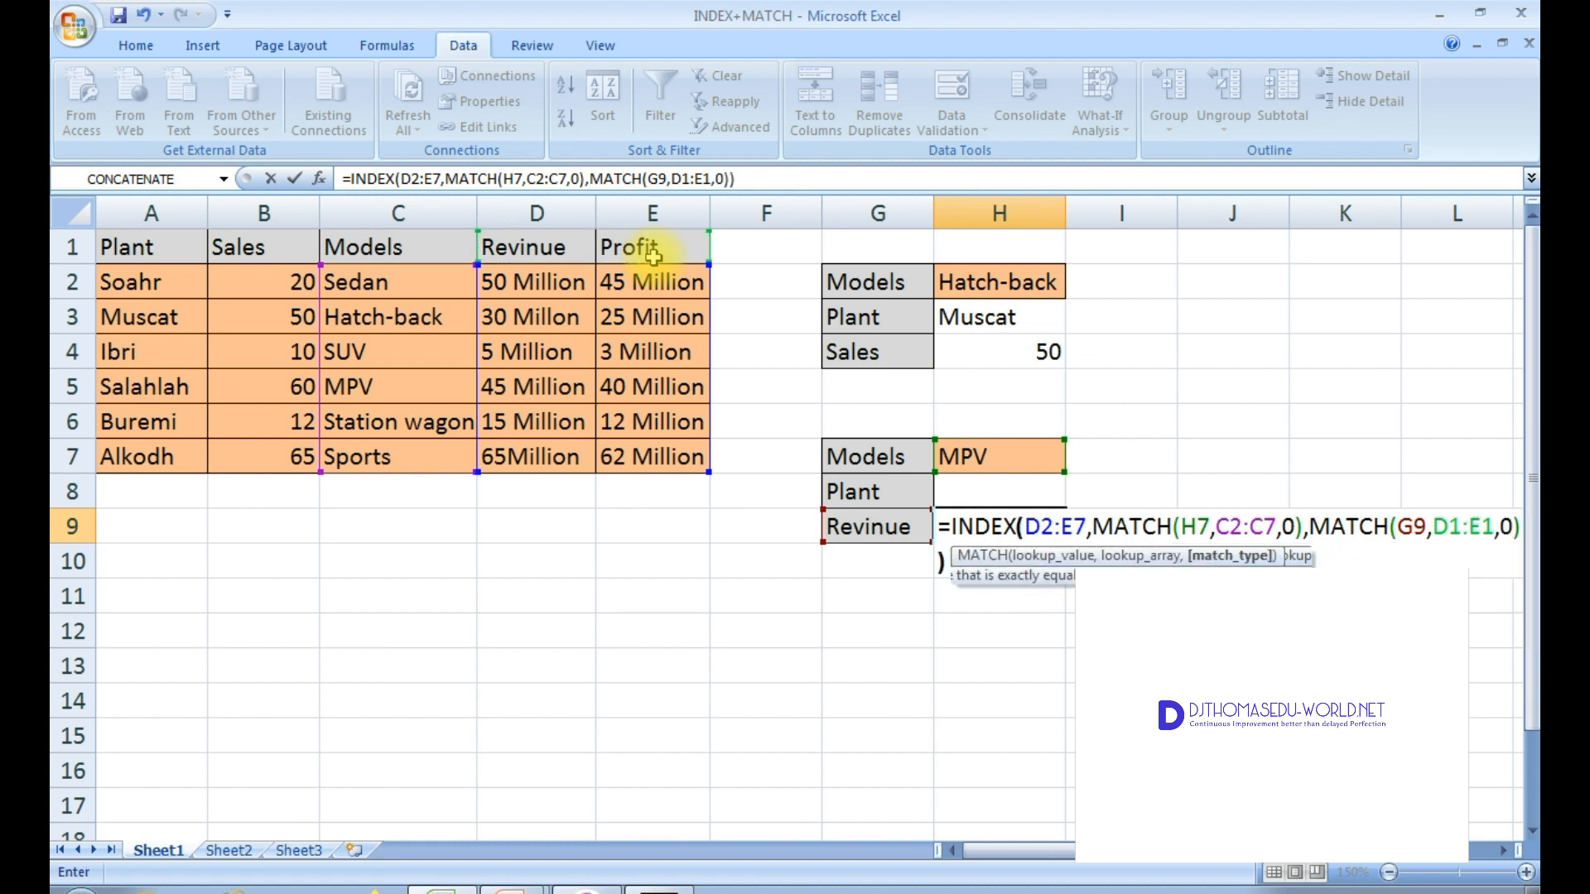
text())
Step: Enter the H9 formula, accepting the correction to =INDEX(D2:E7,MATCH(H7,C2:C7,0),MATCH(G9,D1:E1,0))
key(Return)
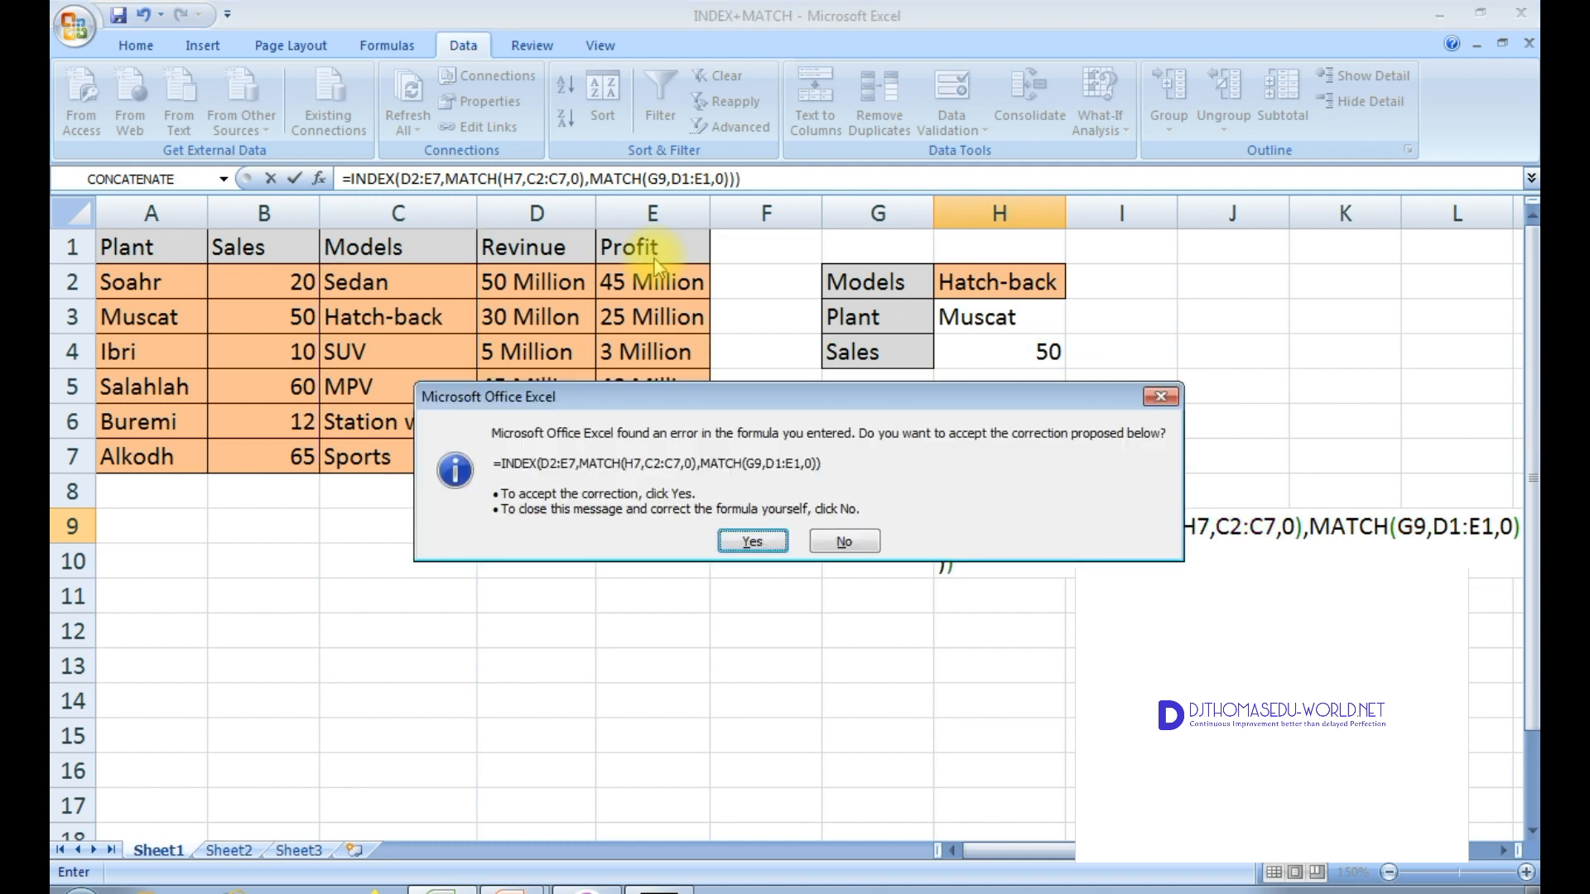
click(752, 542)
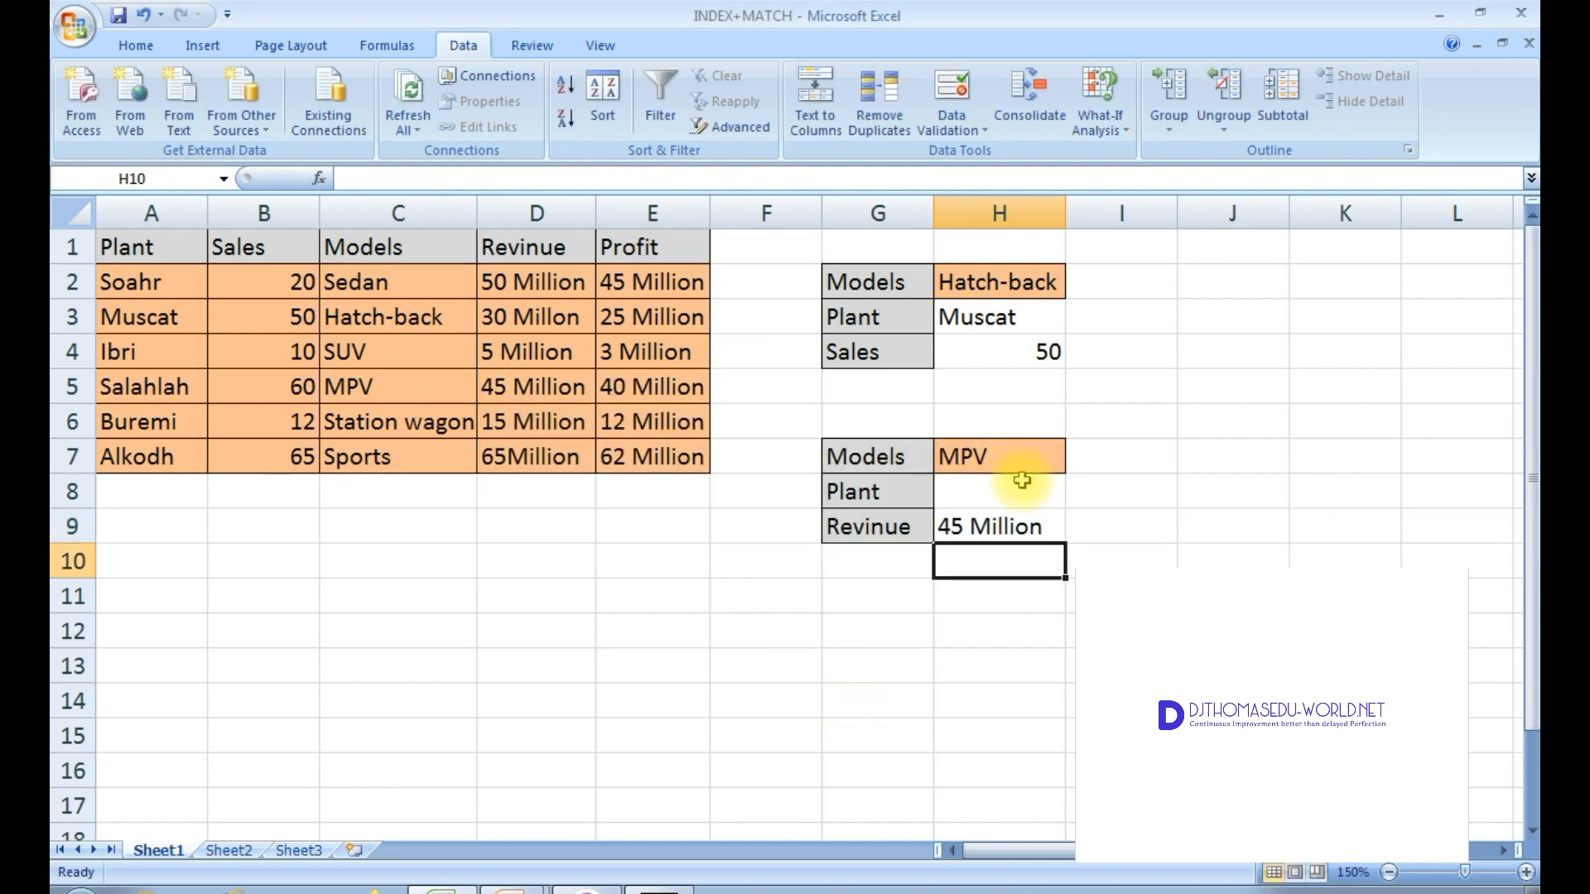
click(975, 530)
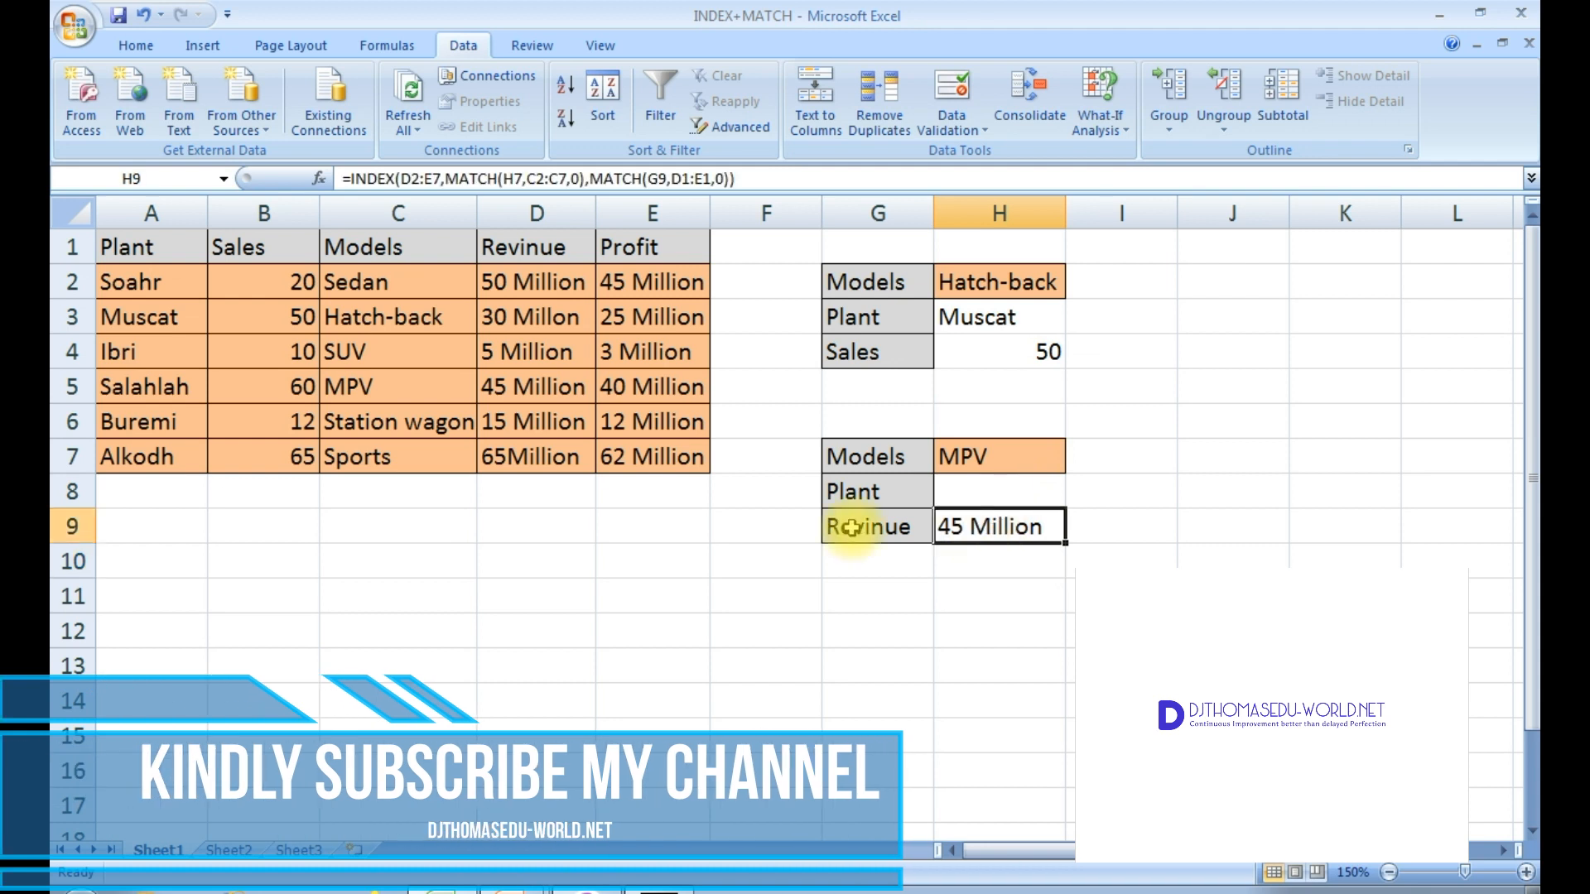